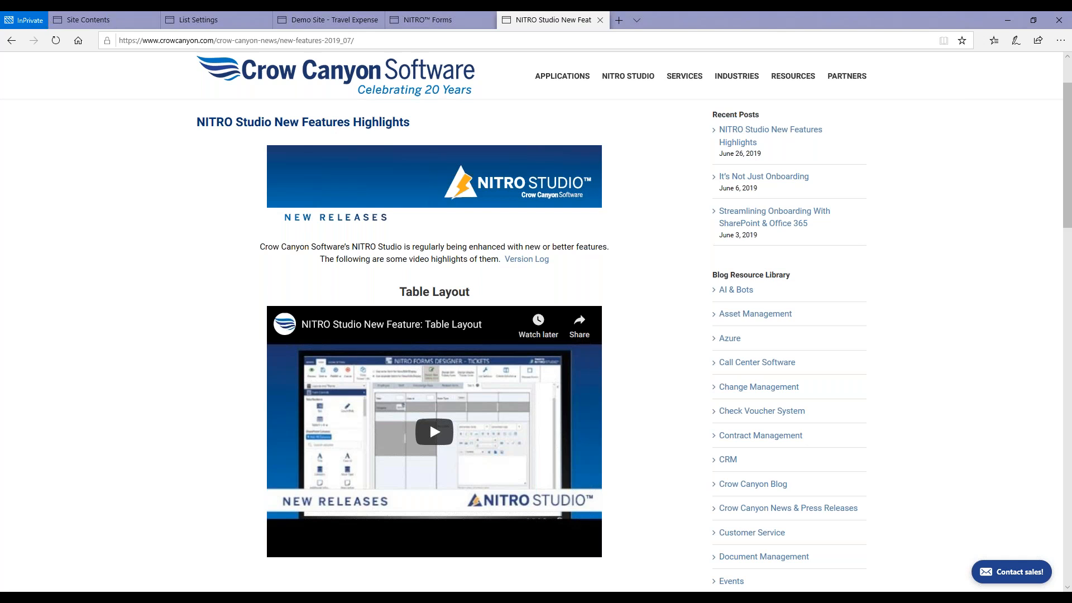
# Review the NITRO Studio new features page down to the full June 2019 feature list.
pyautogui.scroll(-2, 434, 357)
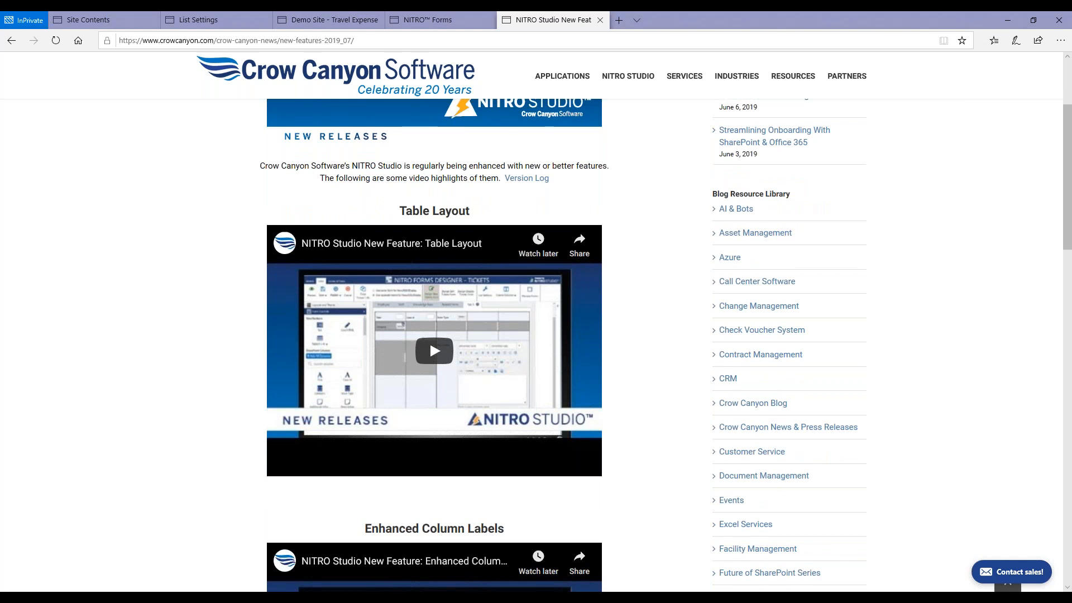
pyautogui.scroll(-6, 429, 340)
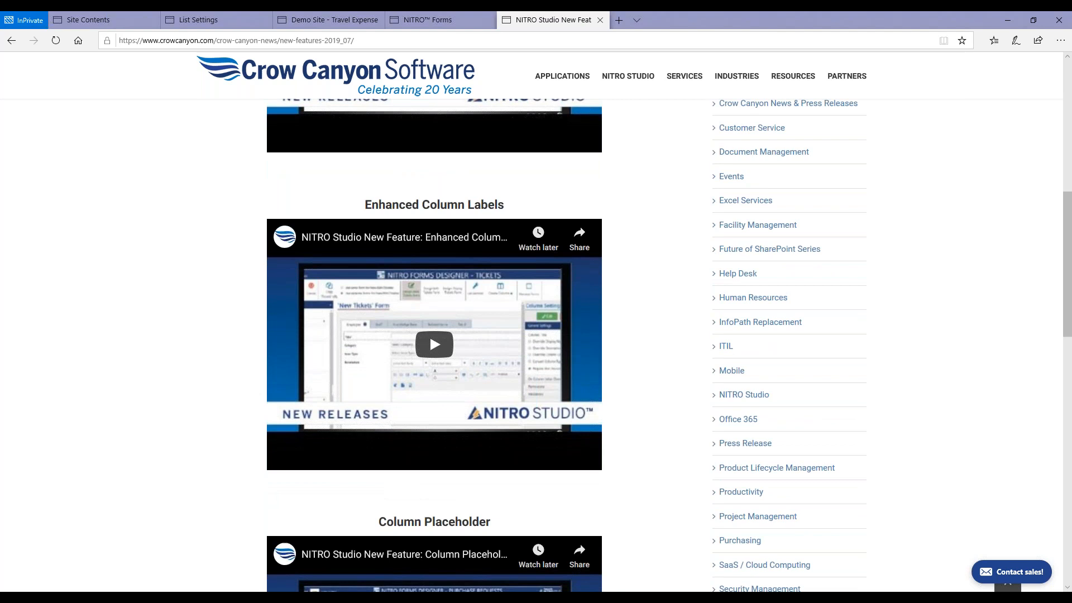
pyautogui.scroll(-5, 434, 346)
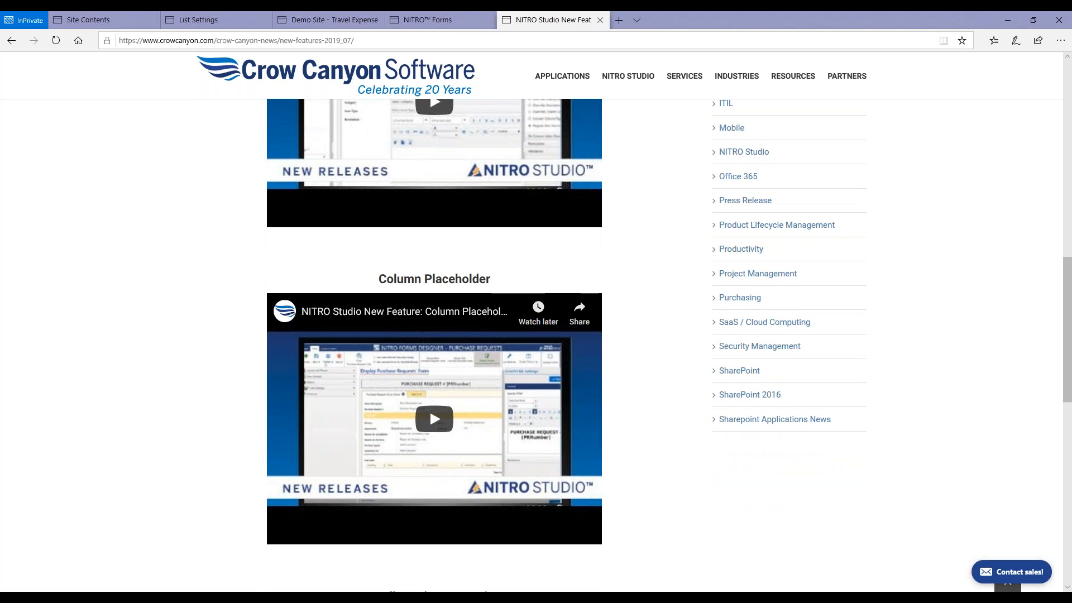
pyautogui.scroll(-4, 434, 335)
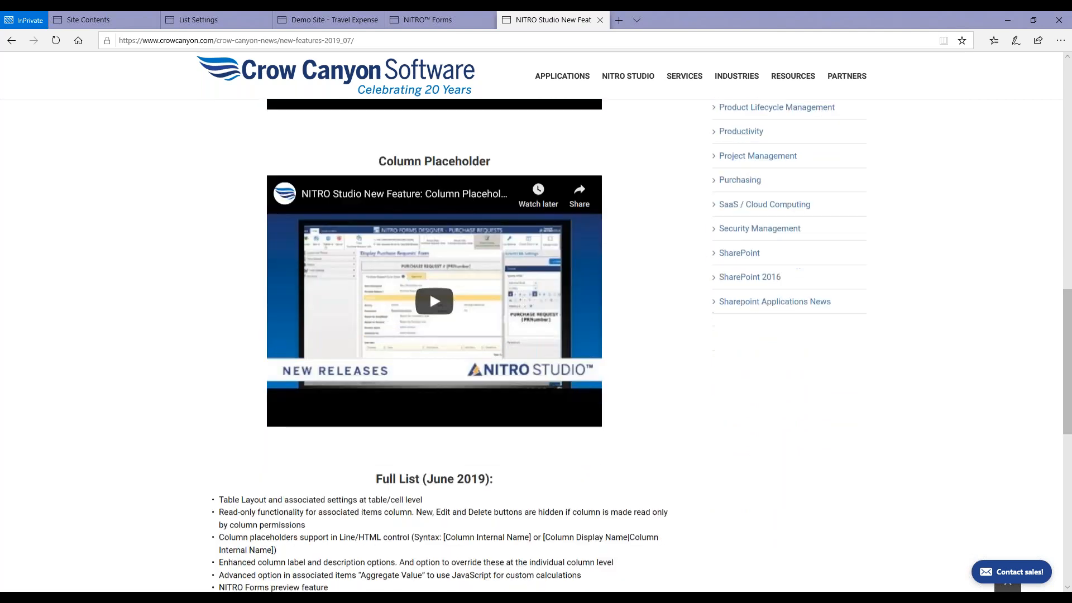
pyautogui.scroll(-1, 658, 287)
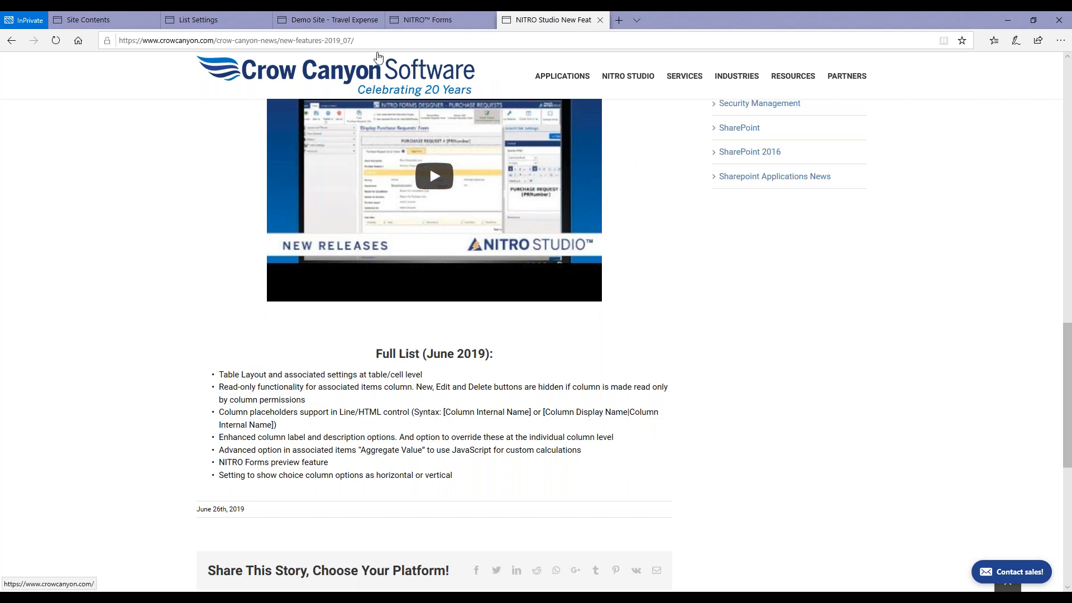
# Open a new item form in the Travel Expense Report list, review its default fields and cancel it.
pyautogui.moveTo(339, 24)
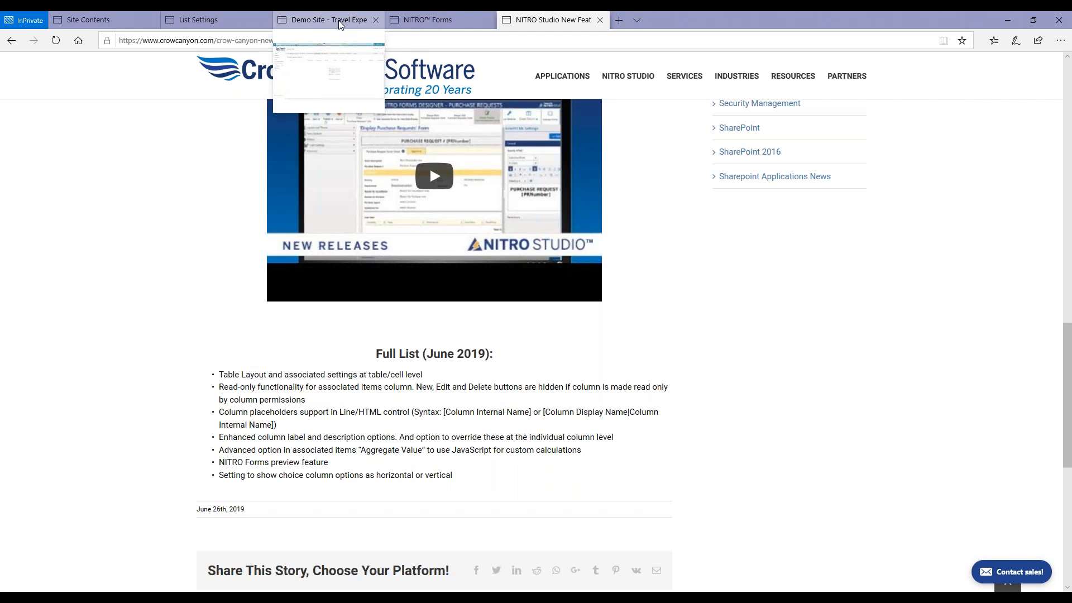
pyautogui.click(340, 22)
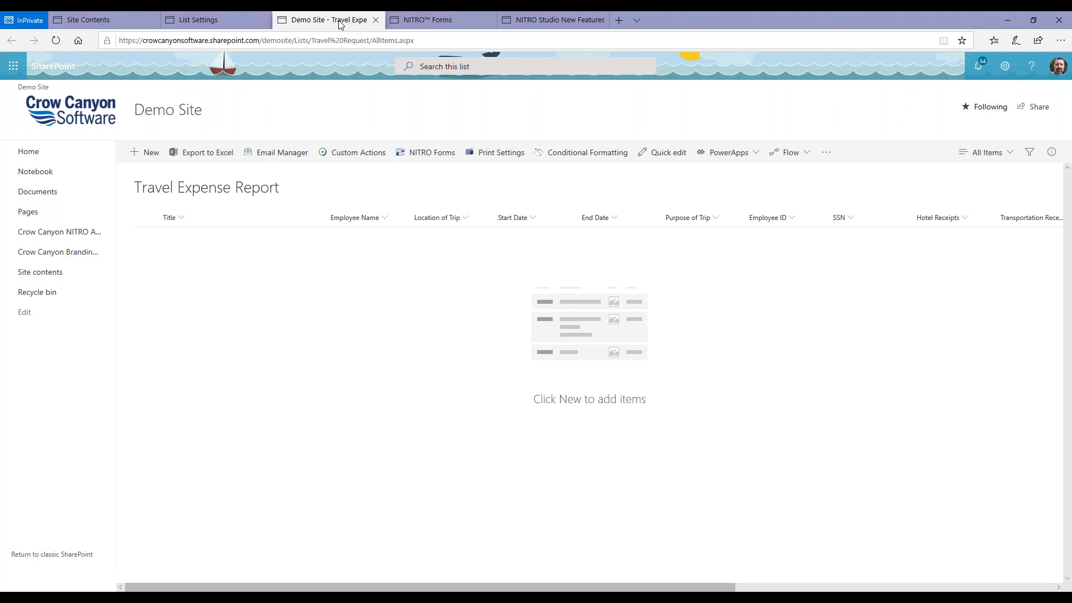
pyautogui.click(150, 153)
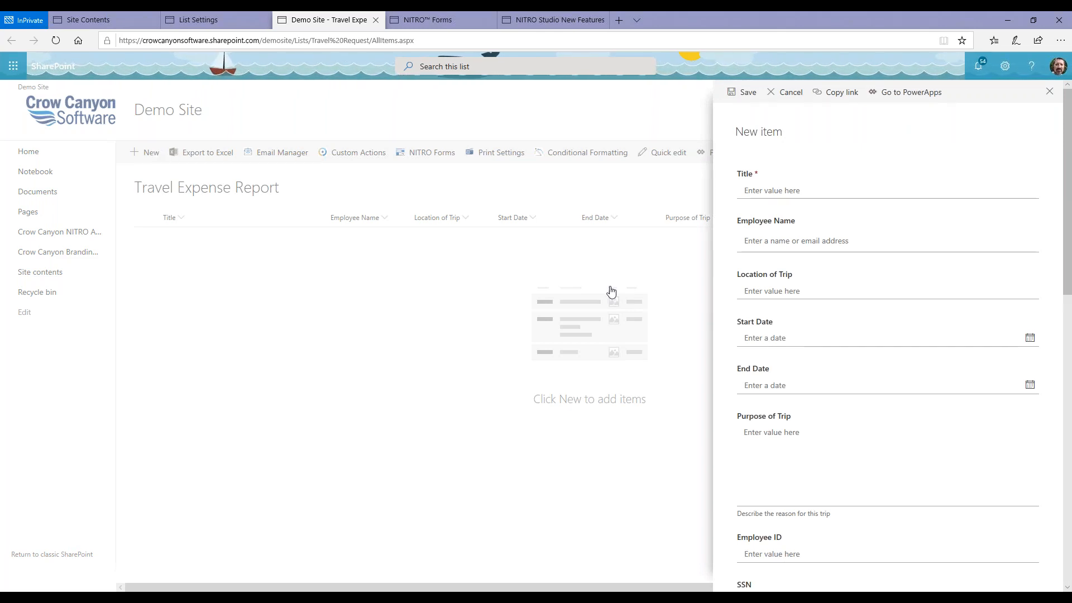
pyautogui.scroll(-5, 807, 319)
pyautogui.scroll(-7, 809, 318)
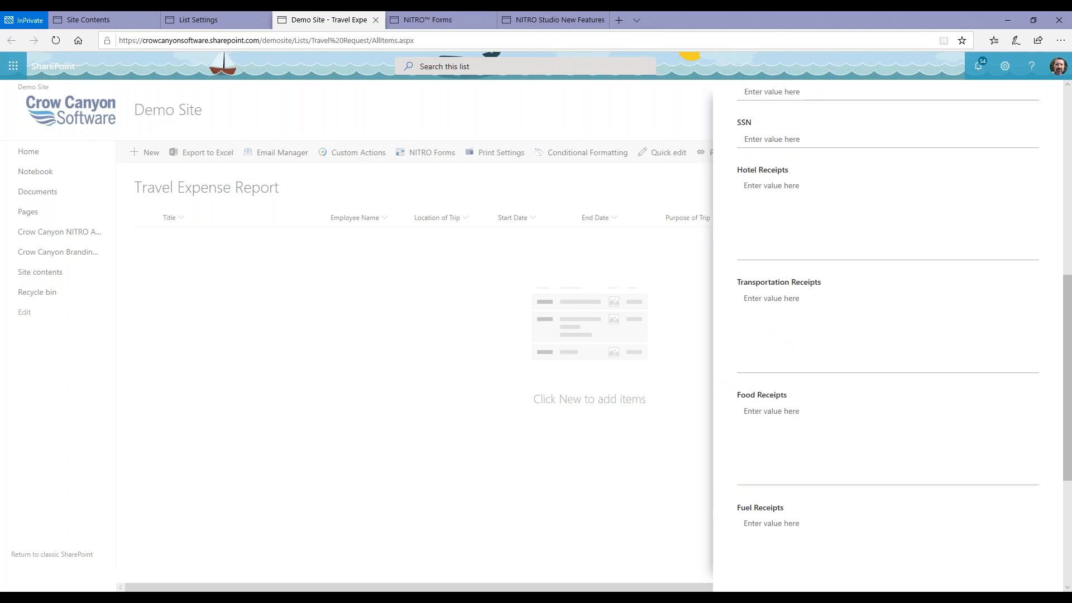
pyautogui.scroll(12, 887, 335)
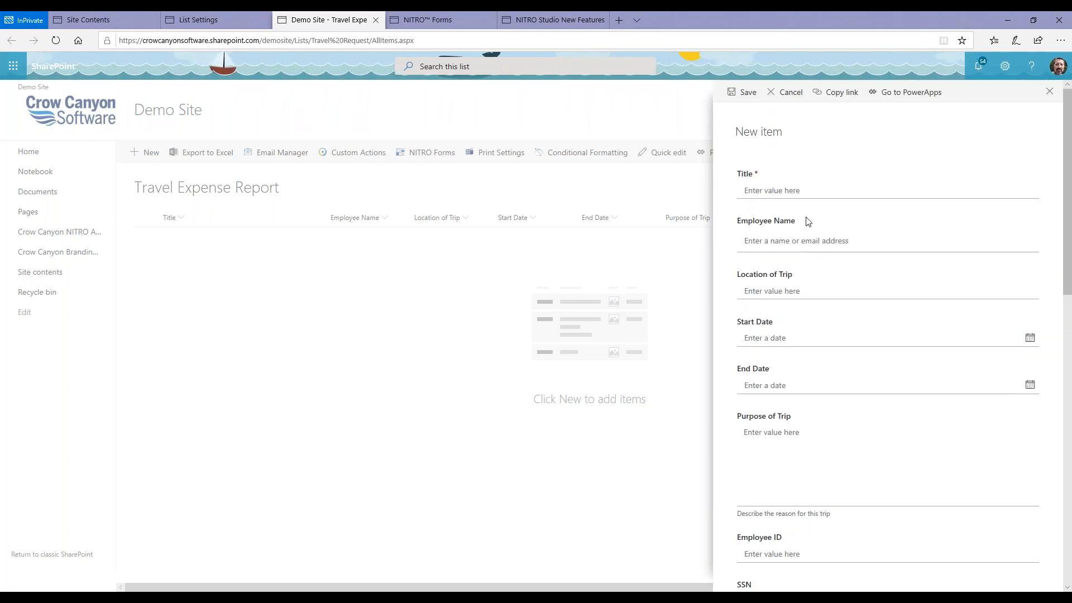
pyautogui.click(795, 96)
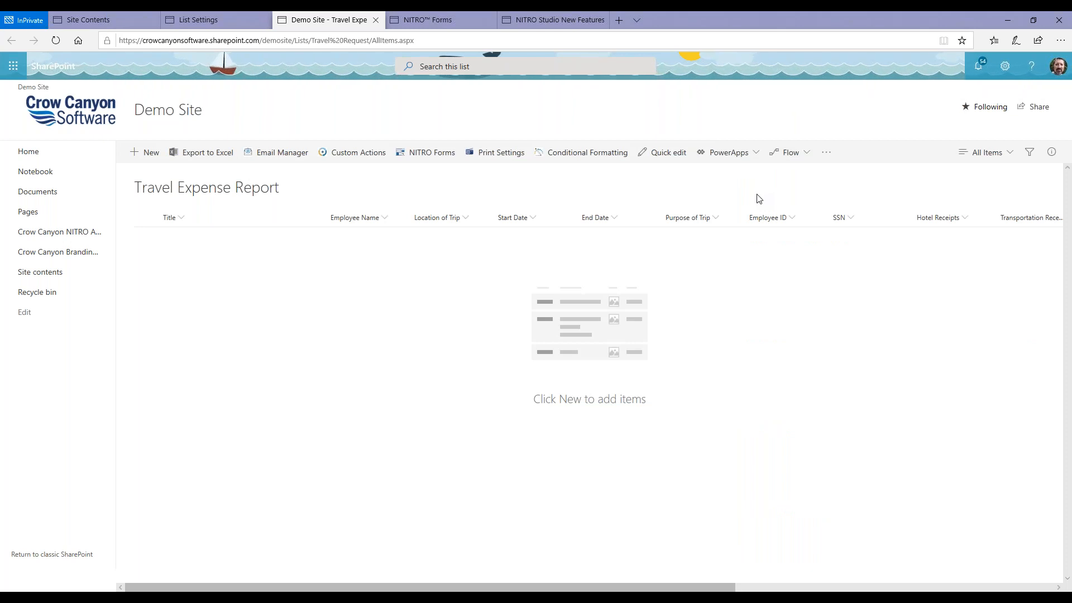
# Insert a 4 x 4 table into the Default tab of the Travel Request Form in the NITRO Forms designer.
pyautogui.click(422, 20)
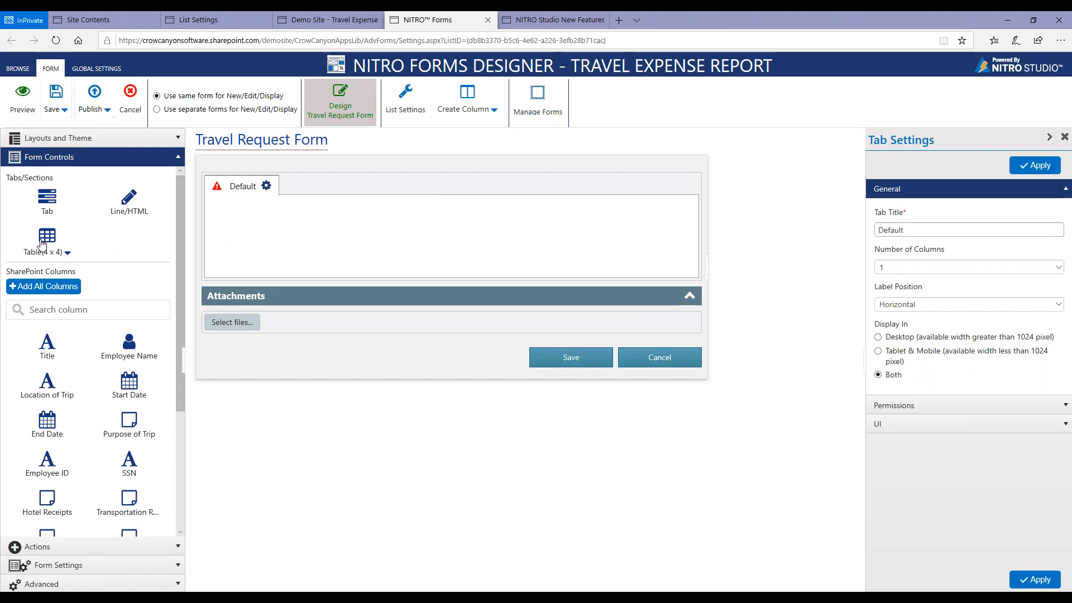
pyautogui.click(66, 254)
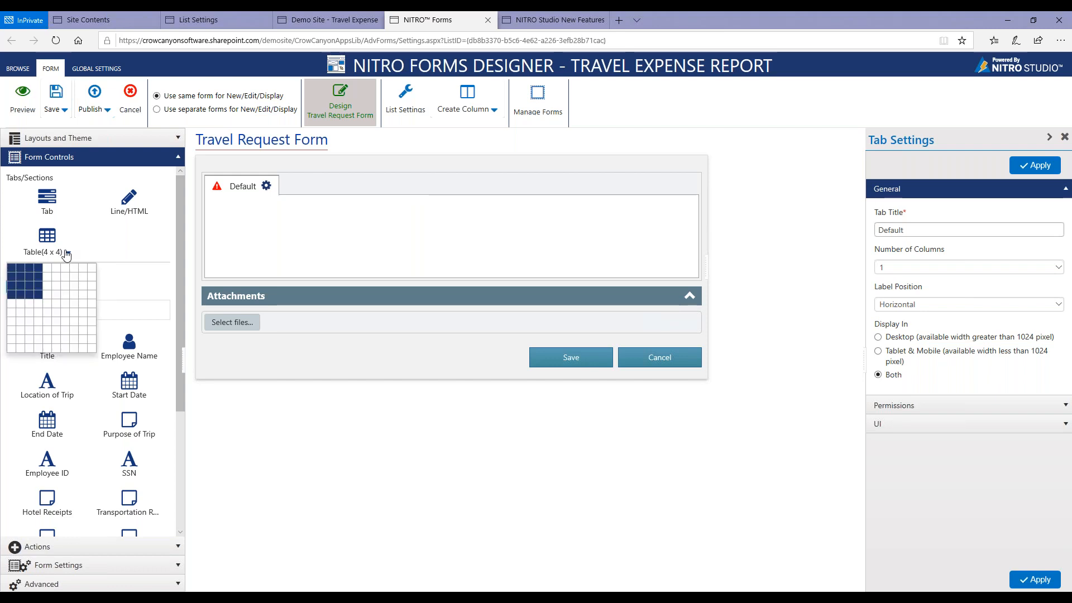
pyautogui.click(37, 289)
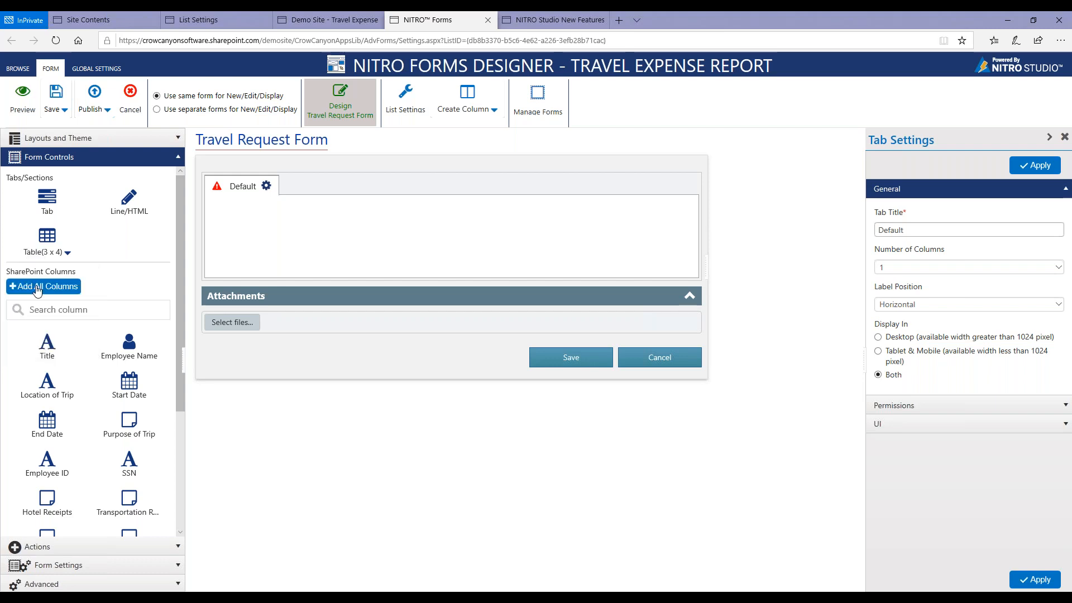
pyautogui.moveTo(67, 257); pyautogui.dragTo(64, 254)
pyautogui.click(67, 254)
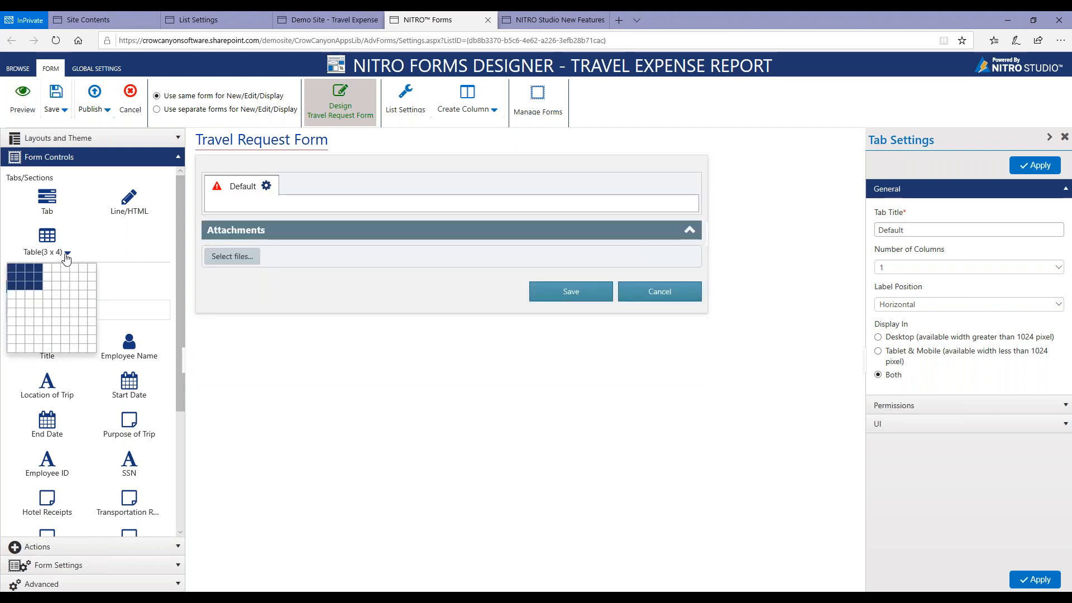
pyautogui.click(39, 295)
pyautogui.moveTo(47, 237); pyautogui.dragTo(301, 209)
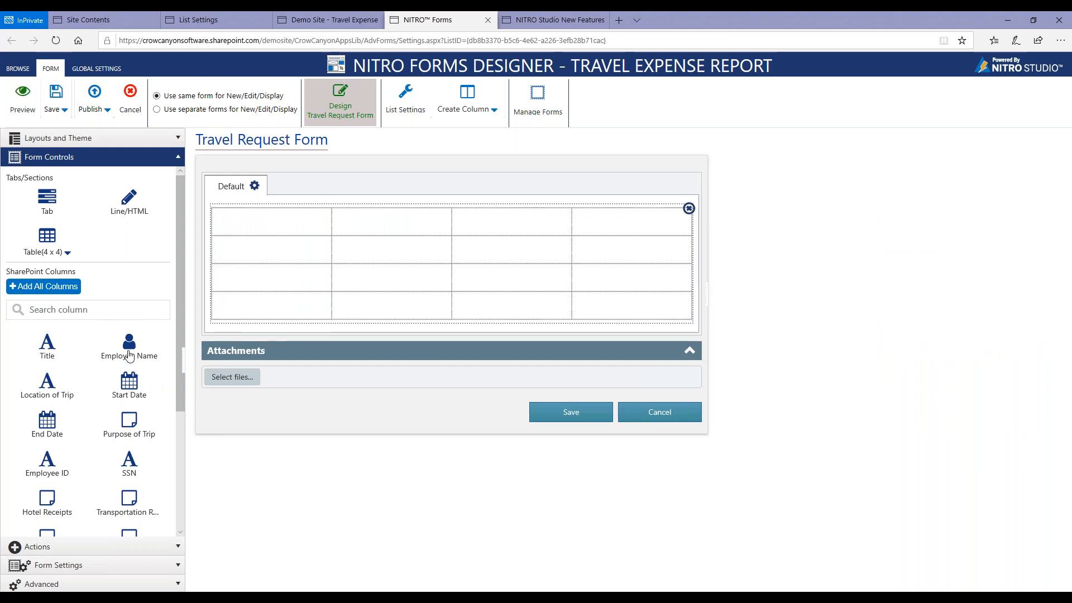
# Add a Line/HTML control with the centred text "Employee Name:" to the table's first cell.
pyautogui.moveTo(129, 355); pyautogui.dragTo(379, 232)
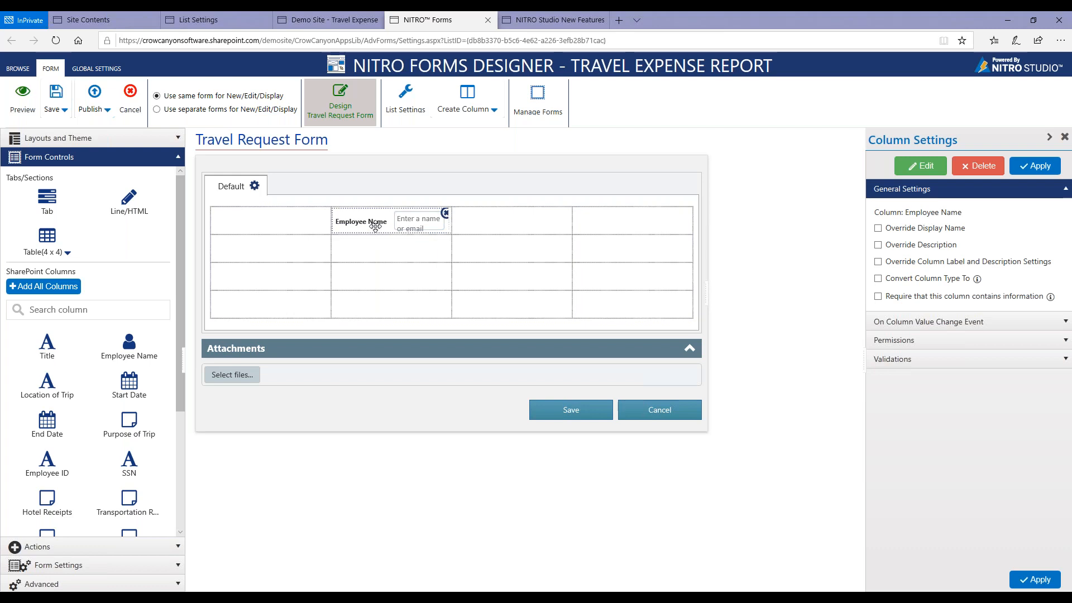
pyautogui.click(445, 214)
pyautogui.moveTo(126, 201); pyautogui.dragTo(250, 236)
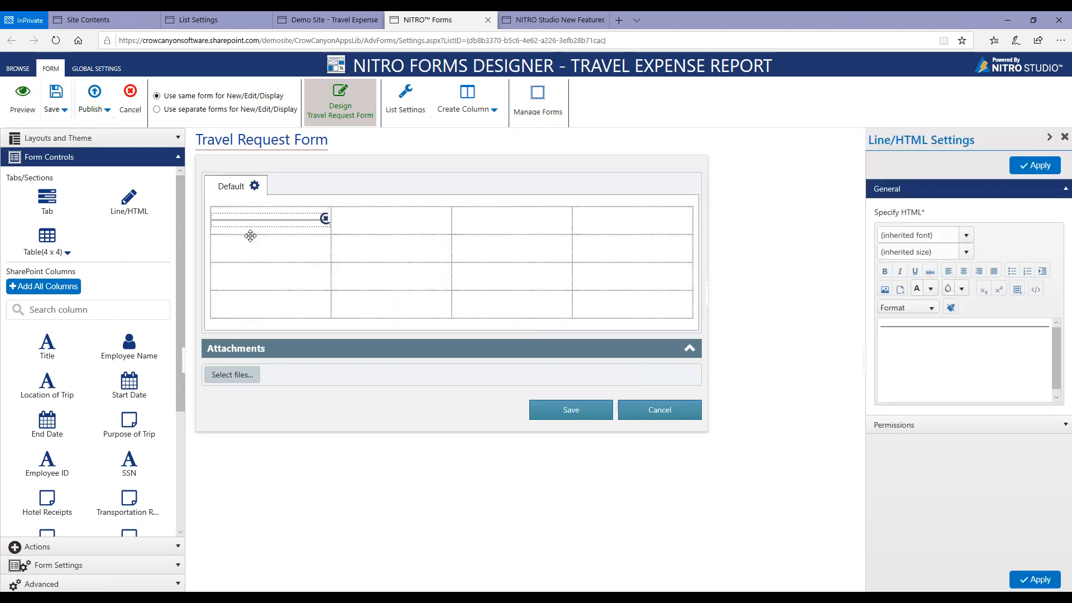
pyautogui.click(1056, 31)
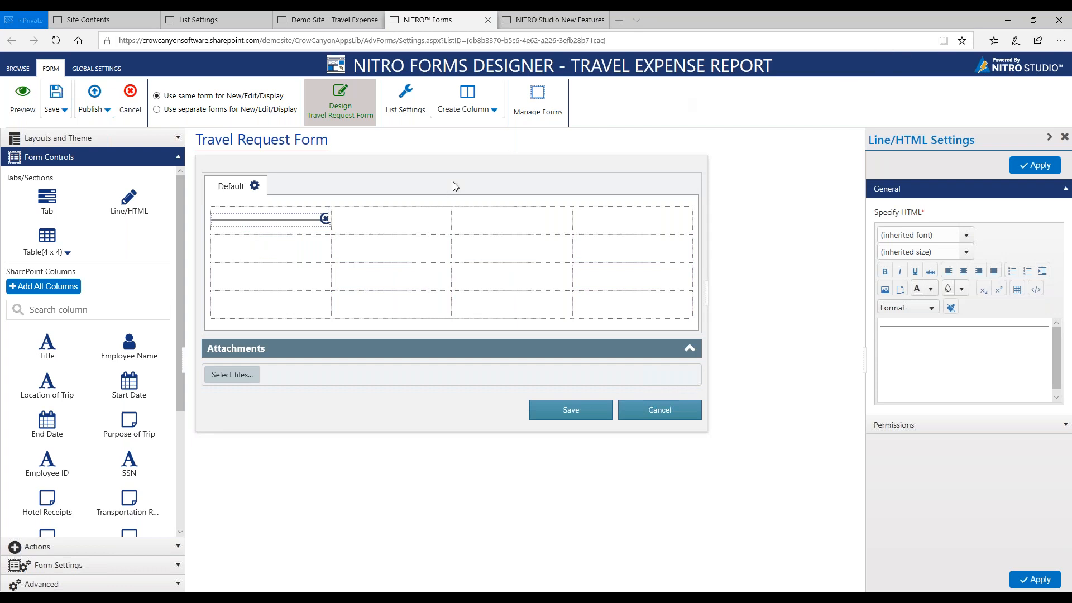
pyautogui.click(935, 334)
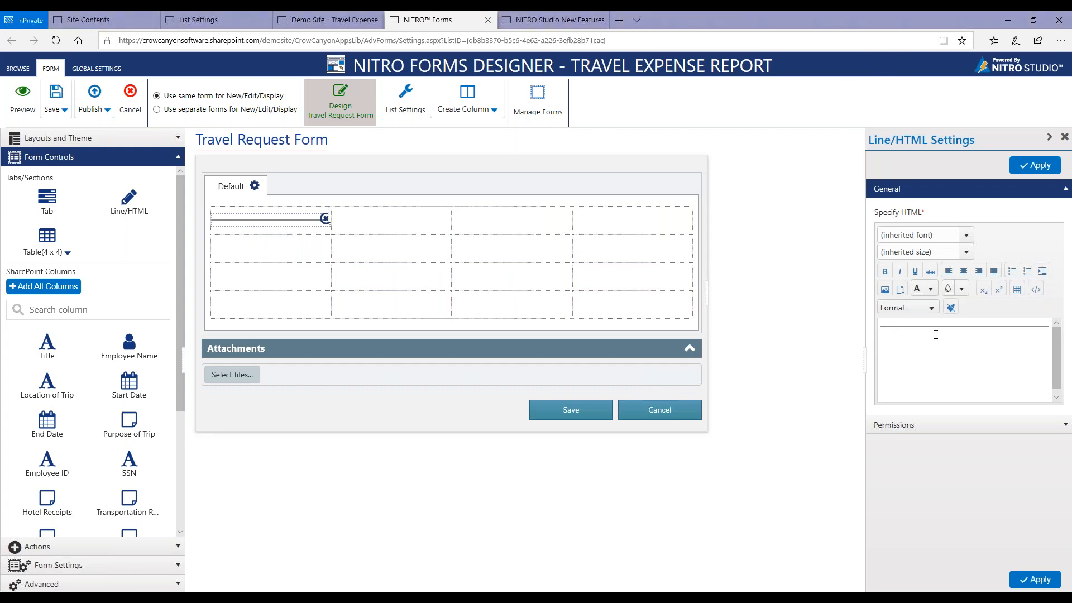
pyautogui.press('BackSpace')
pyautogui.write('Employee Name:')
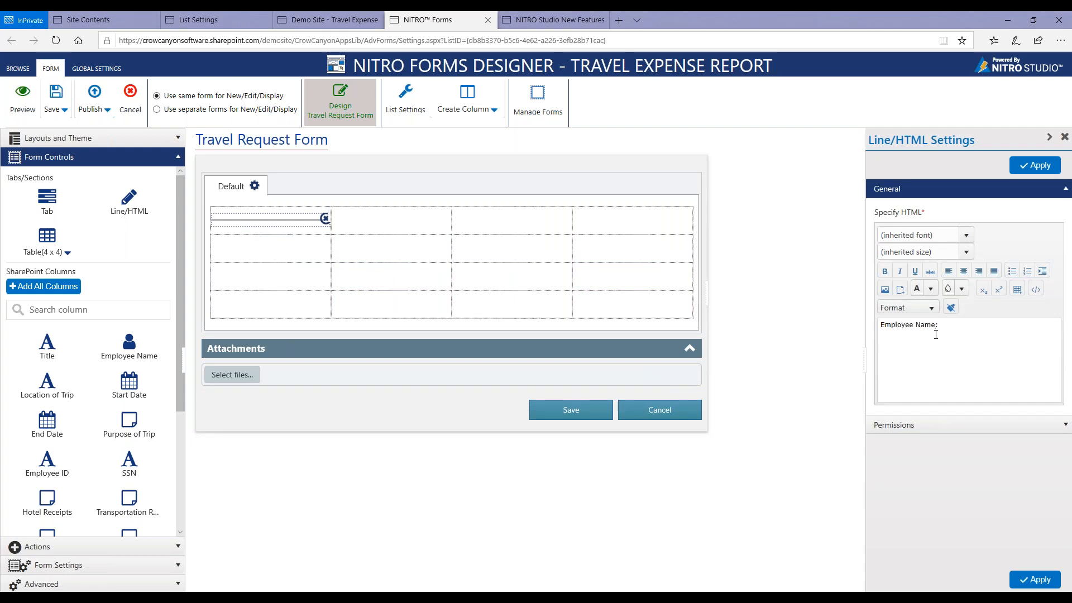
pyautogui.click(964, 270)
pyautogui.click(1019, 173)
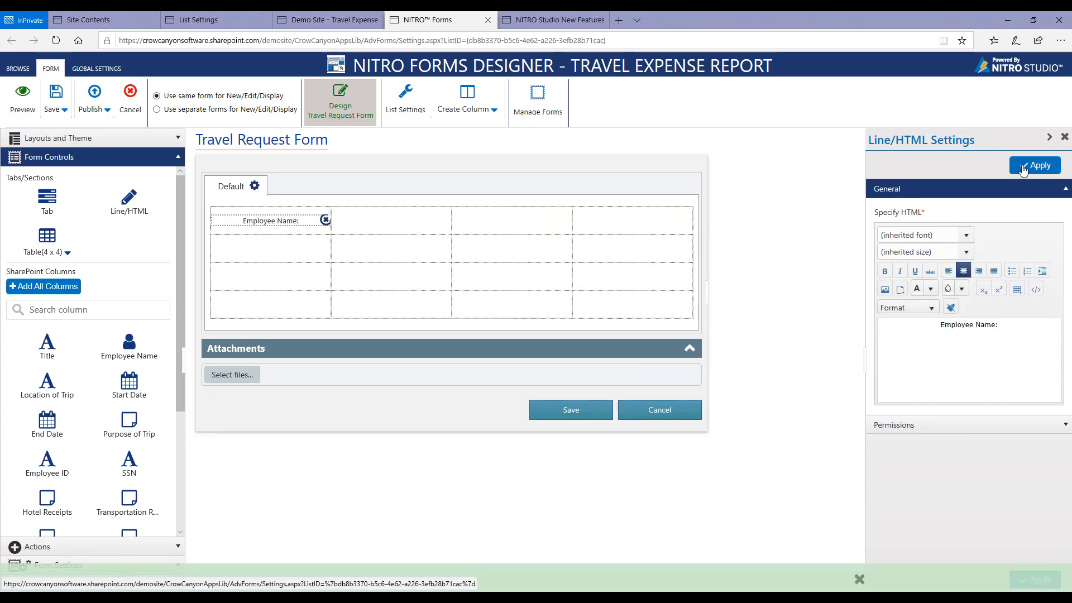
# Place the Employee Name column in the first row's second cell and override its label settings to hide the column label.
pyautogui.click(143, 22)
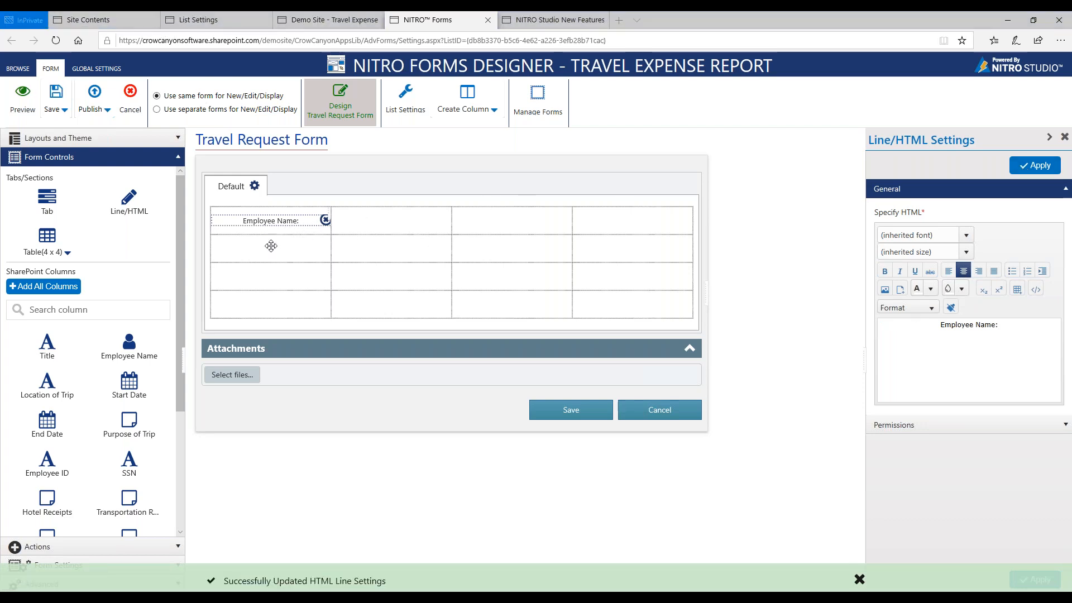
pyautogui.moveTo(120, 350); pyautogui.dragTo(364, 230)
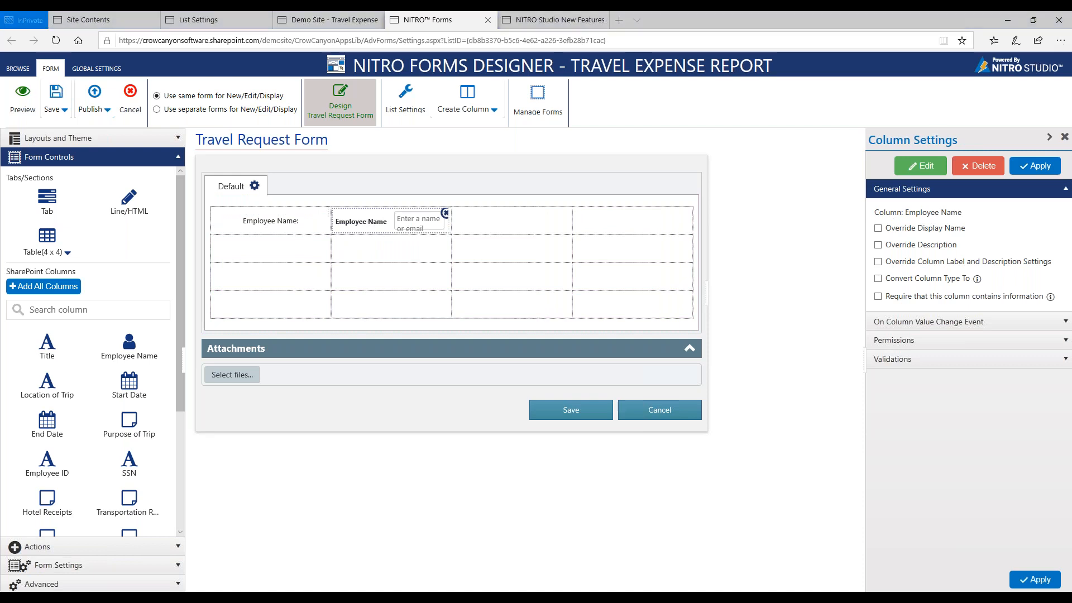
pyautogui.click(906, 264)
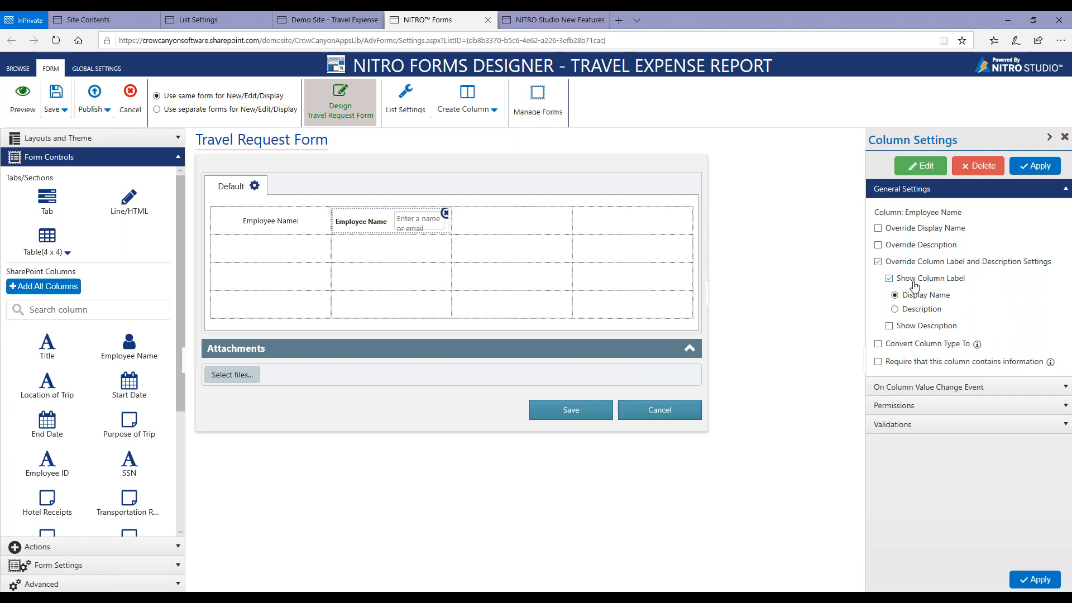
pyautogui.click(889, 279)
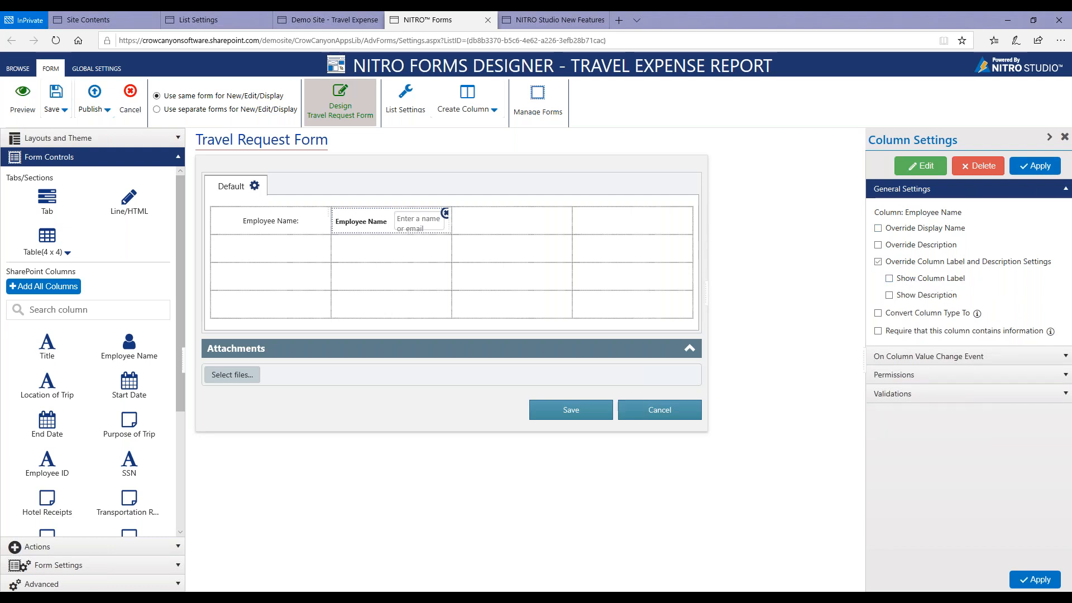
pyautogui.click(1033, 170)
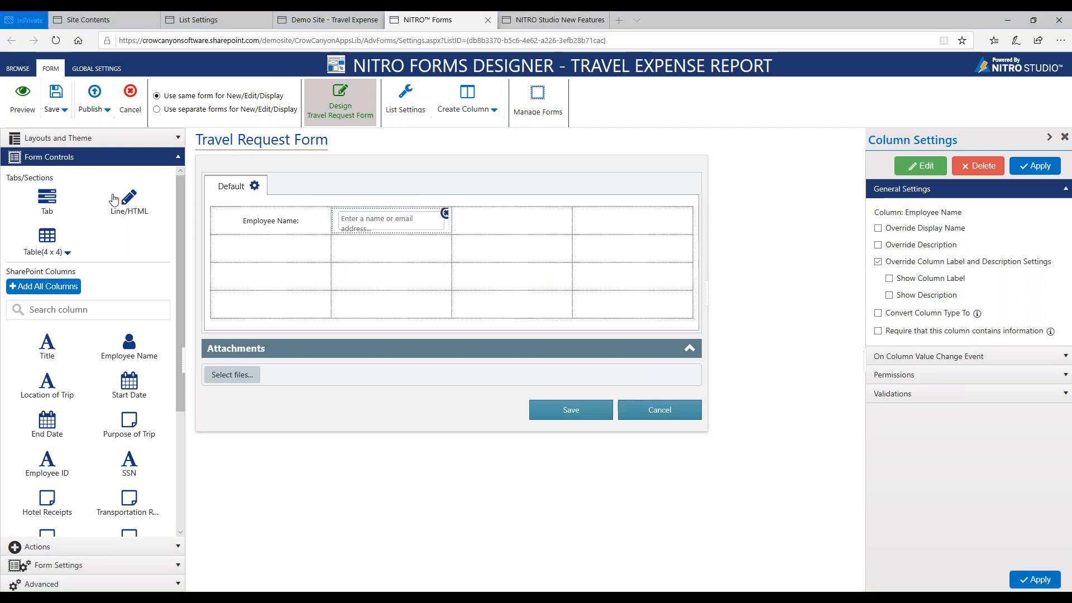
# Add a Line/HTML control with the centred text "Location of Trip:" to the first row's third cell.
pyautogui.moveTo(125, 201); pyautogui.dragTo(510, 240)
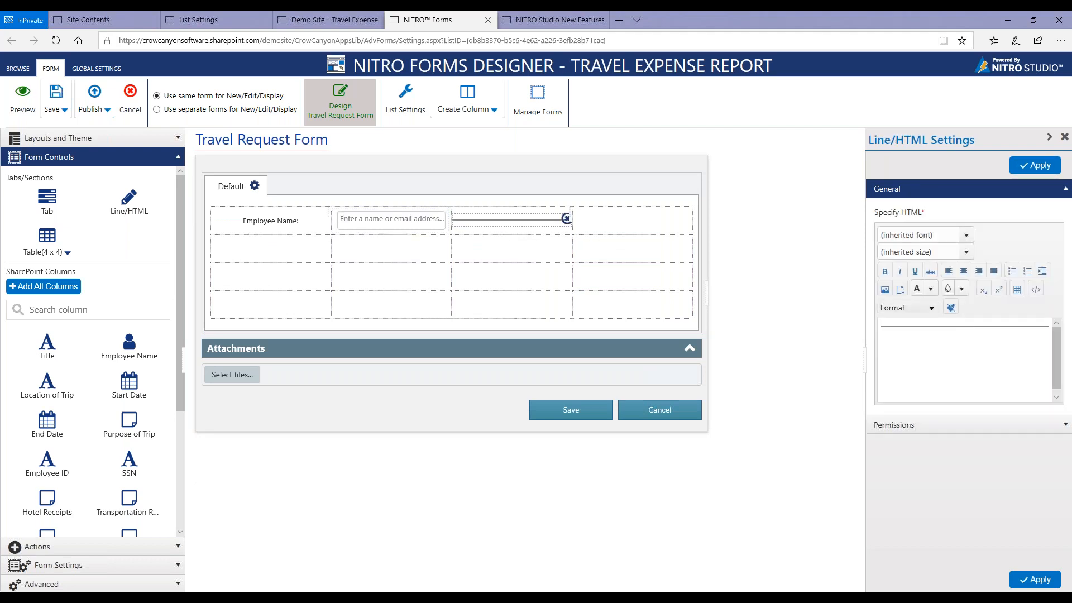
pyautogui.write('Location of Trip')
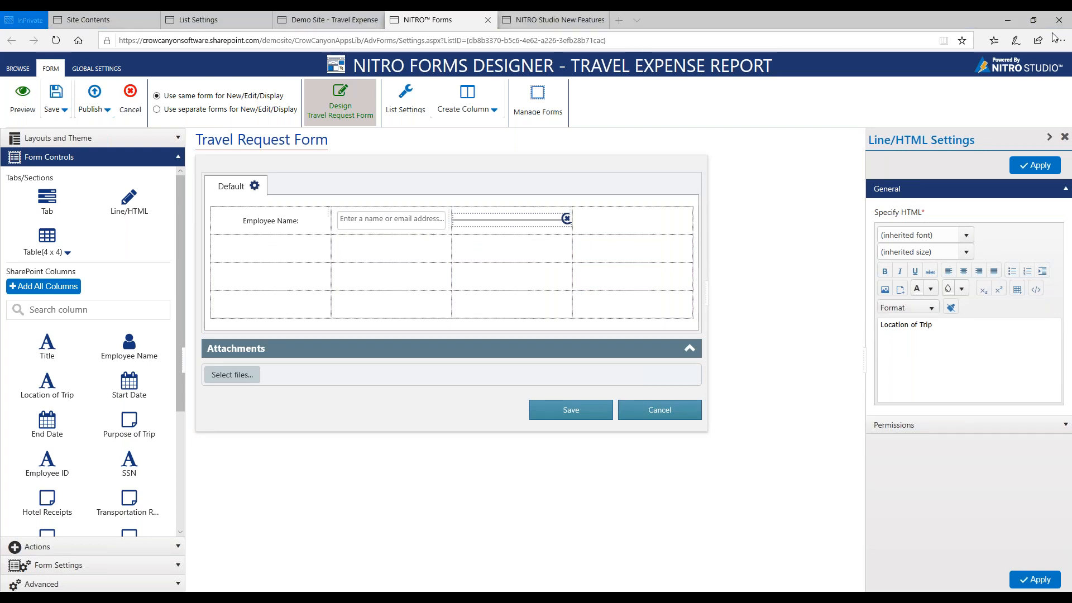
pyautogui.click(959, 321)
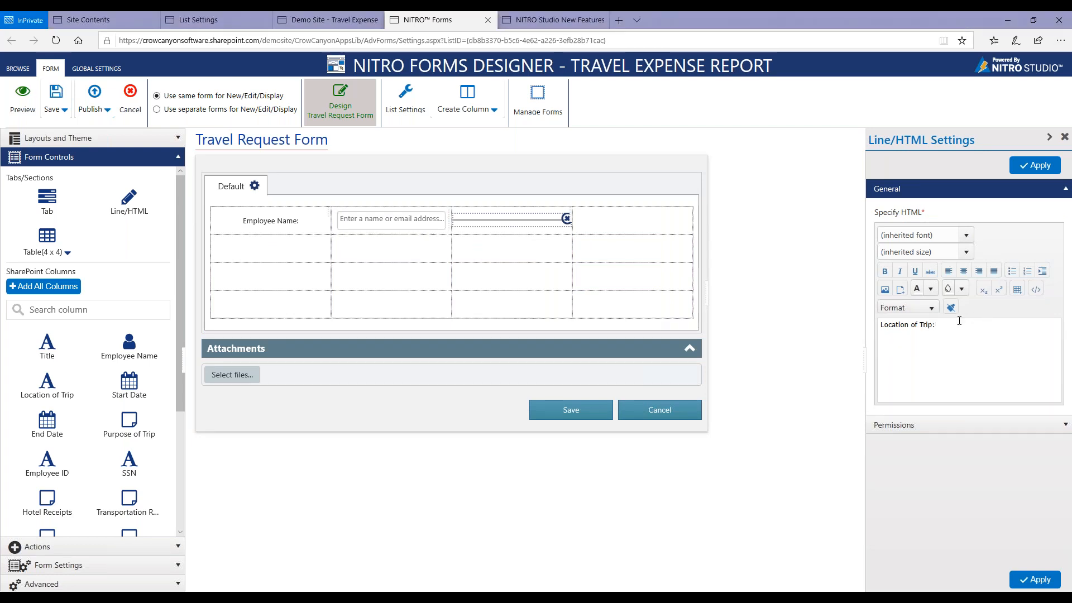
pyautogui.click(970, 269)
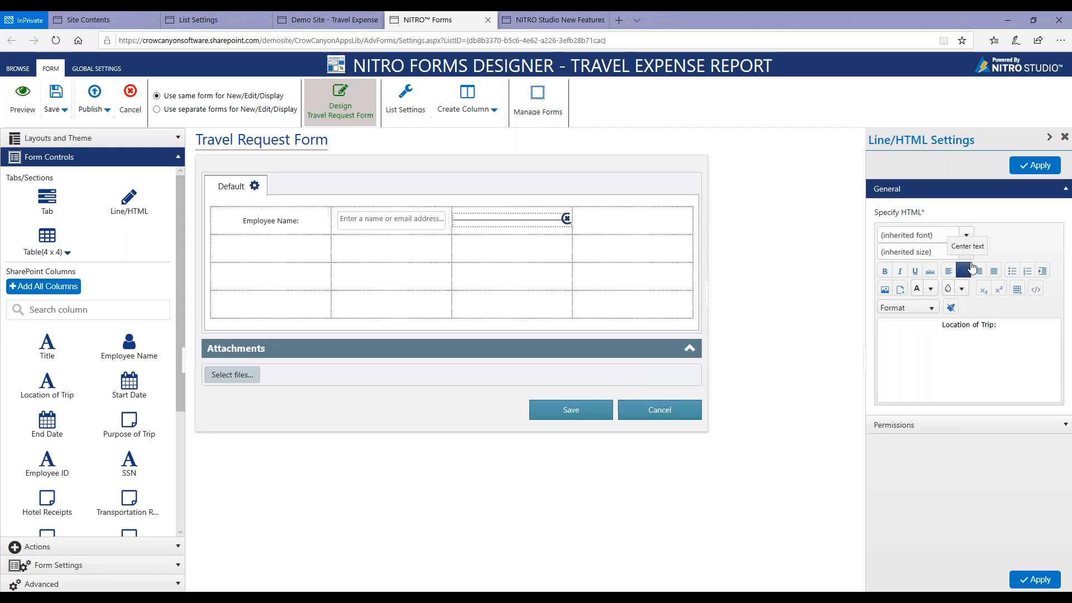
pyautogui.click(1013, 165)
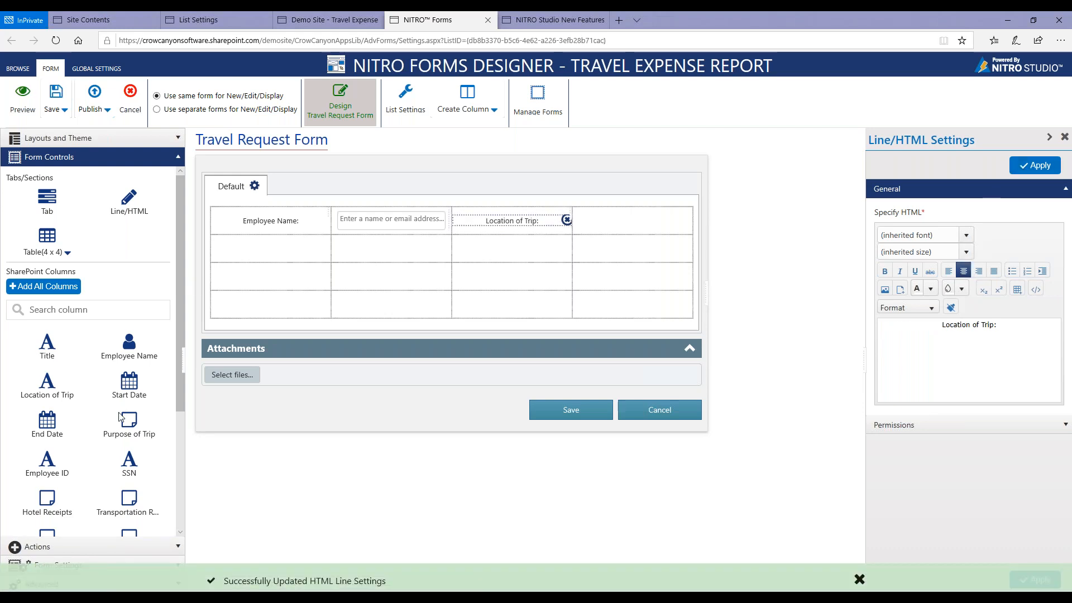
# Place the Location of Trip column in the first row's fourth cell and override its label settings to hide the column label.
pyautogui.click(138, 17)
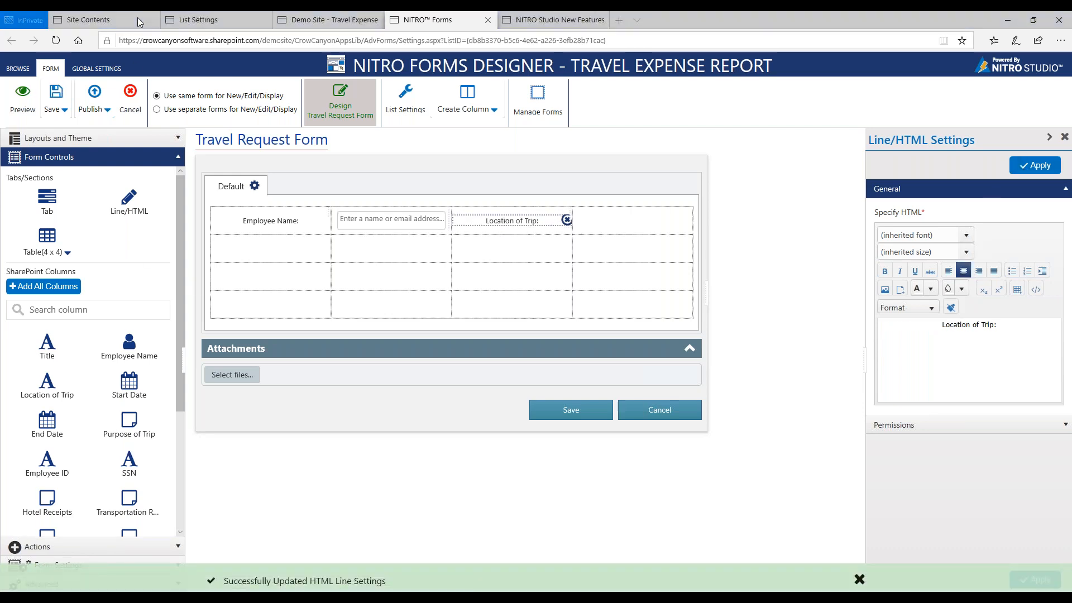
pyautogui.moveTo(50, 386); pyautogui.dragTo(634, 219)
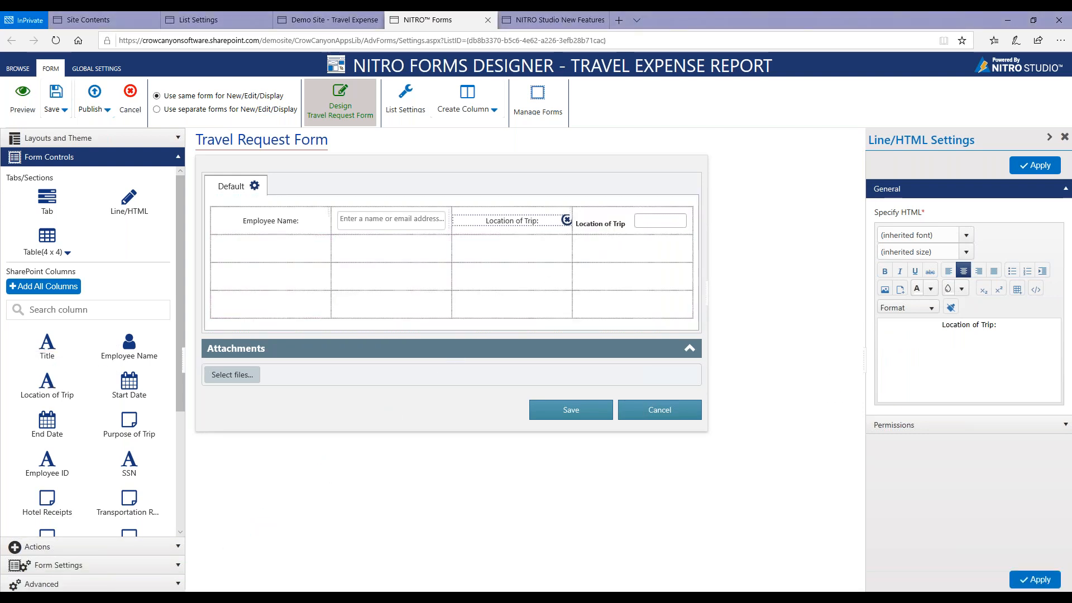
pyautogui.click(889, 262)
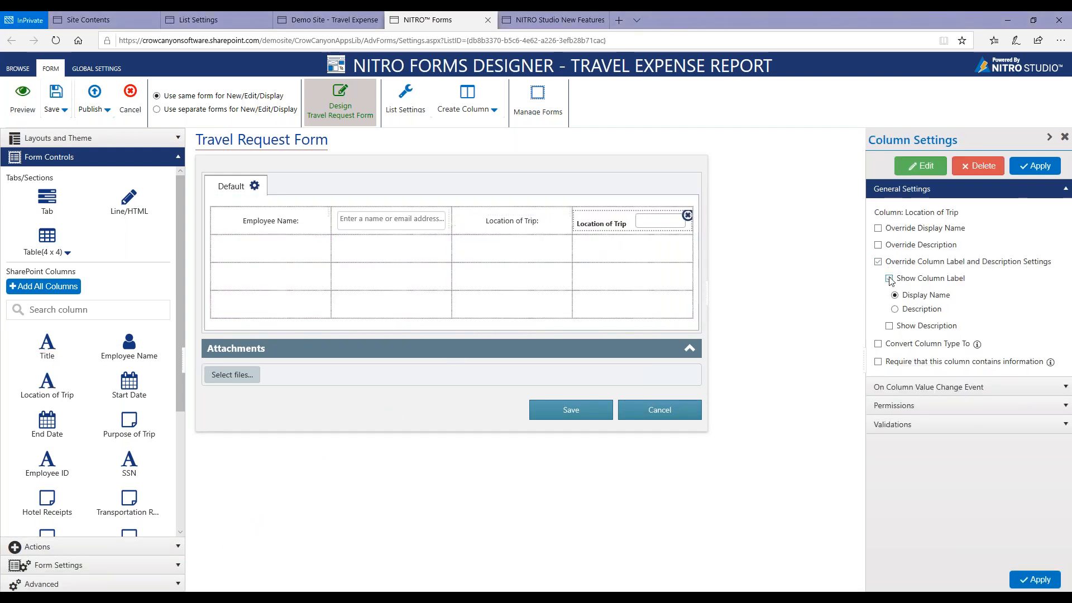
pyautogui.click(1018, 574)
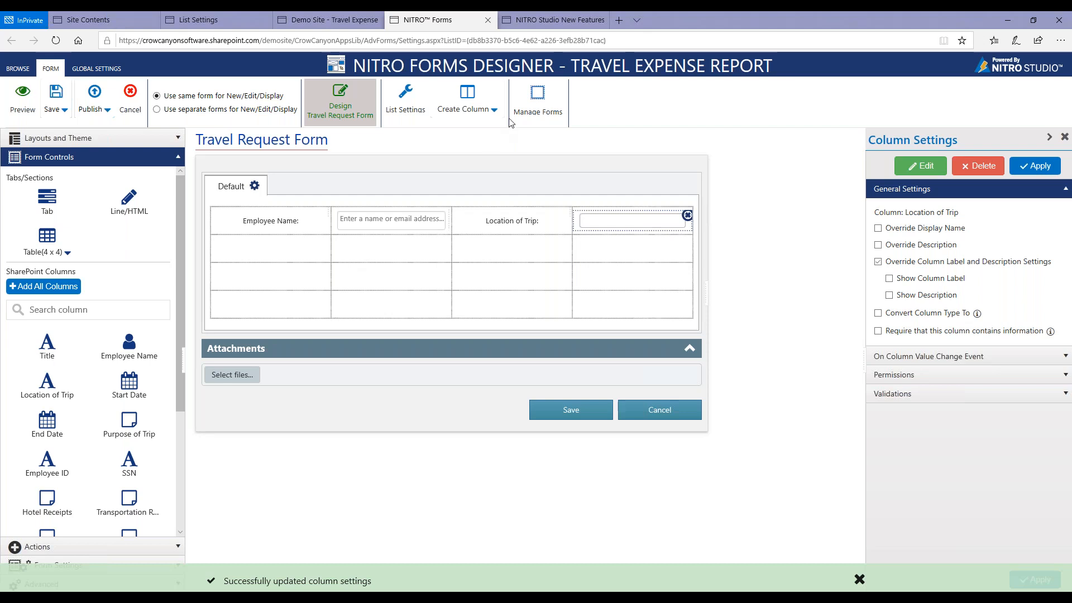
# Leave the Travel Request form without saving its changes and open the TravelExpense2 form for editing.
pyautogui.click(537, 110)
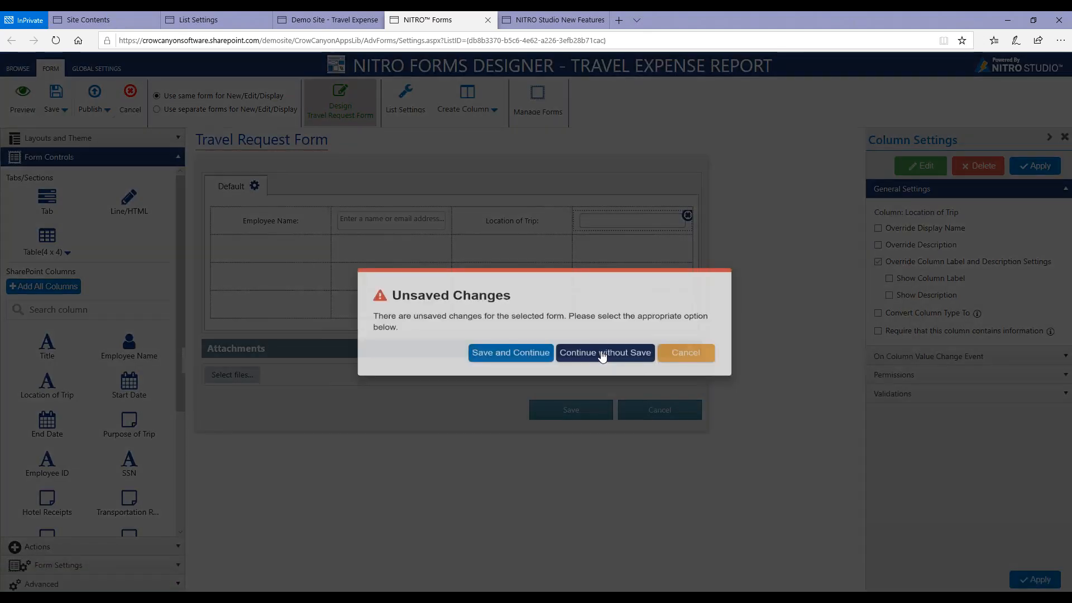
pyautogui.click(602, 353)
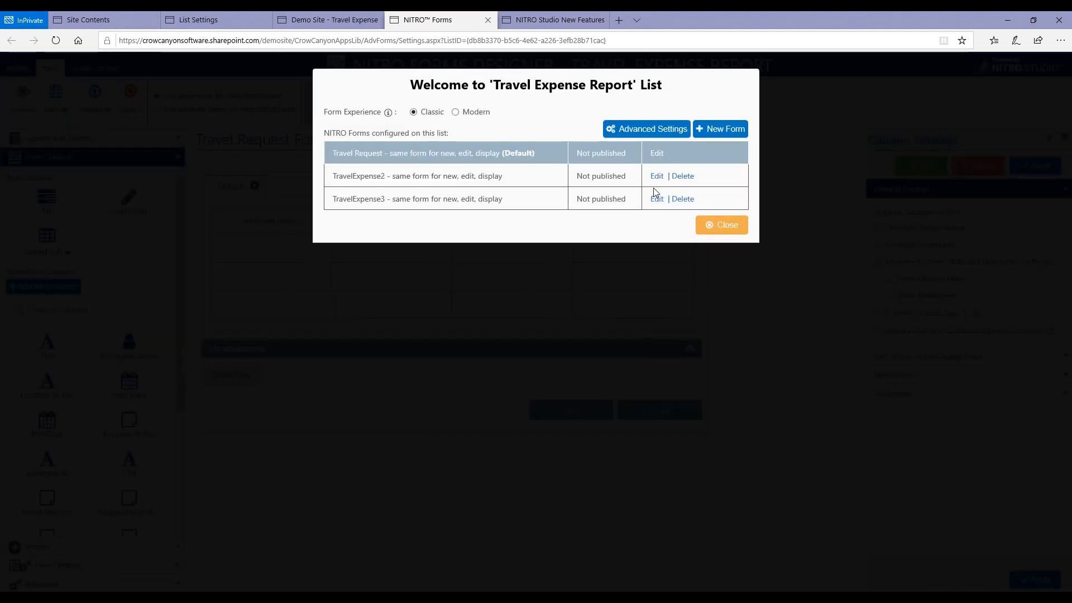
pyautogui.click(650, 198)
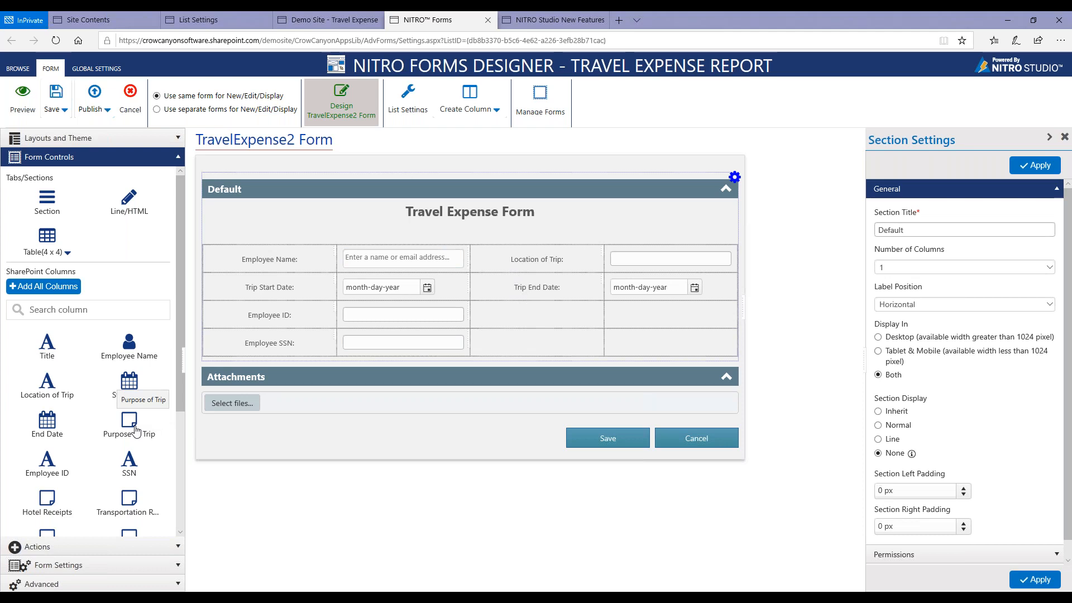
# Merge the four empty cells beside Employee ID and Employee SSN into one cell spanning 2 columns and 2 rows.
pyautogui.moveTo(136, 431); pyautogui.dragTo(512, 340)
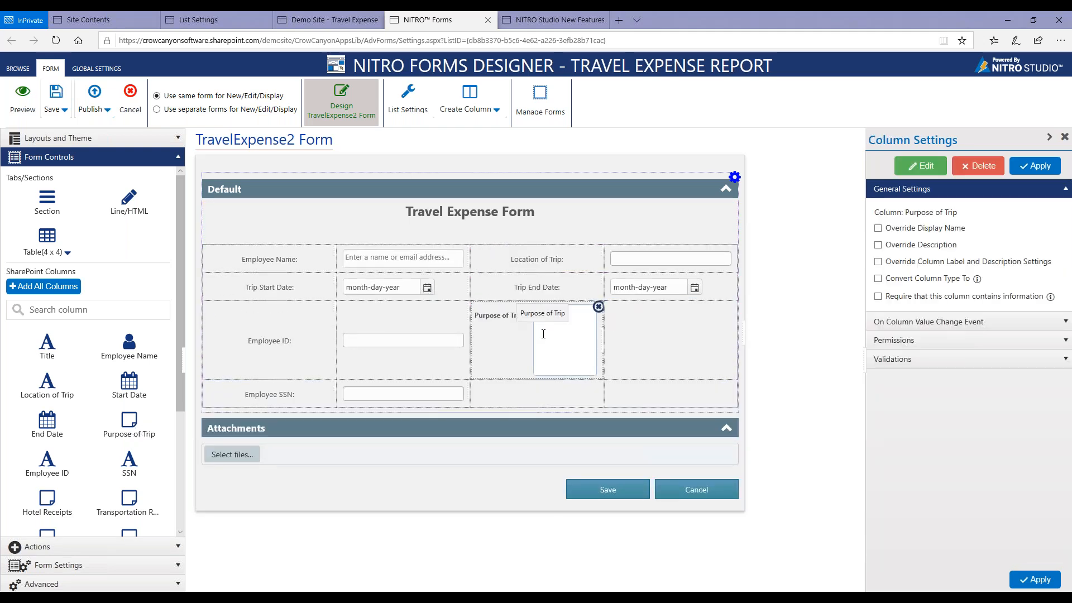
pyautogui.click(597, 308)
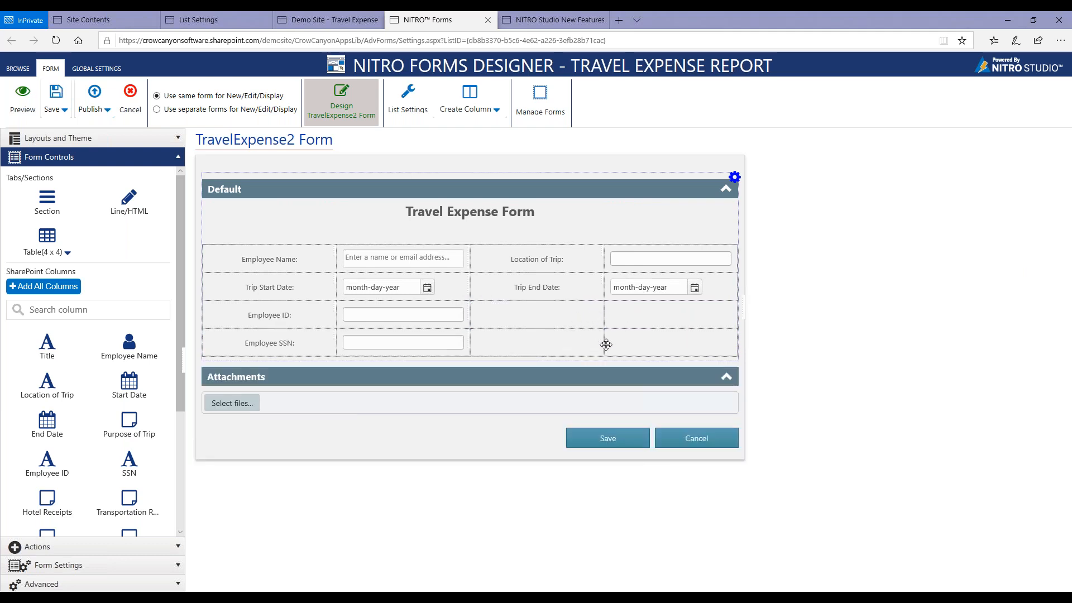
pyautogui.rightClick(589, 316)
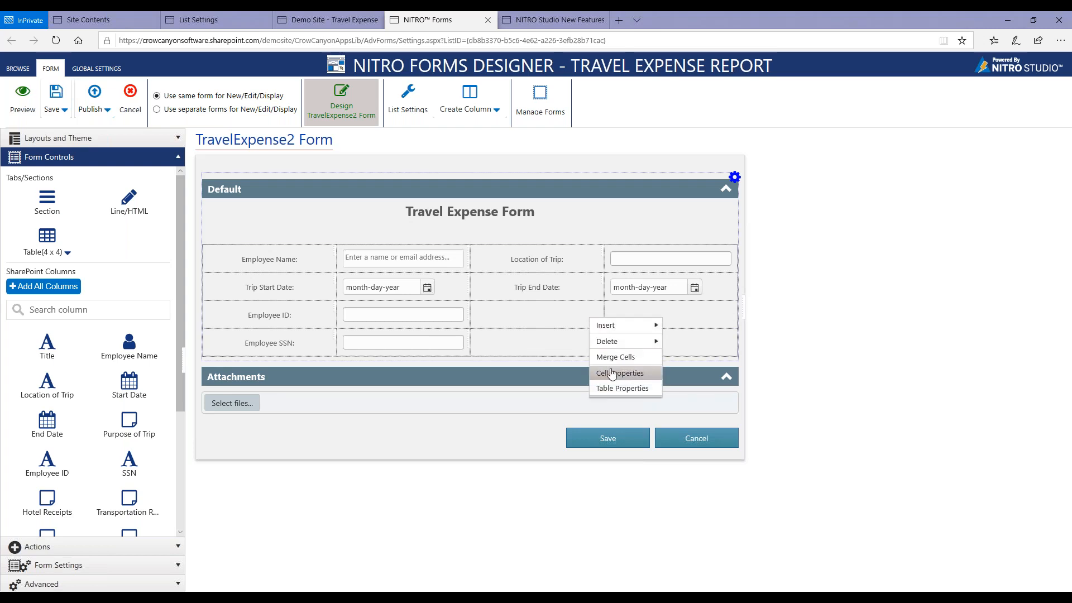
pyautogui.click(615, 357)
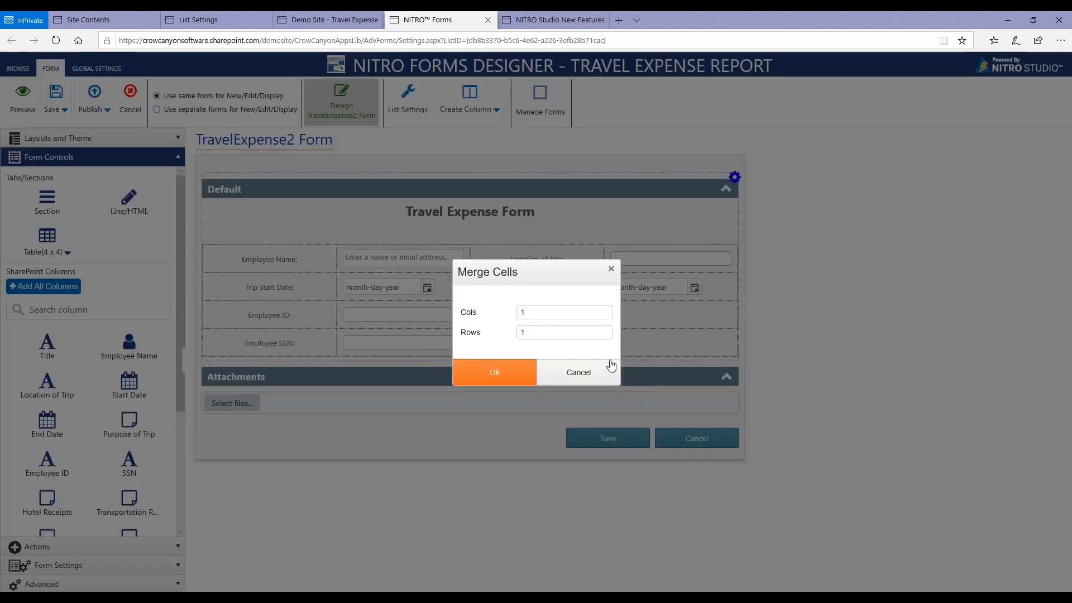
pyautogui.click(541, 313)
pyautogui.moveTo(541, 313); pyautogui.dragTo(512, 337)
pyautogui.write('22')
pyautogui.click(516, 370)
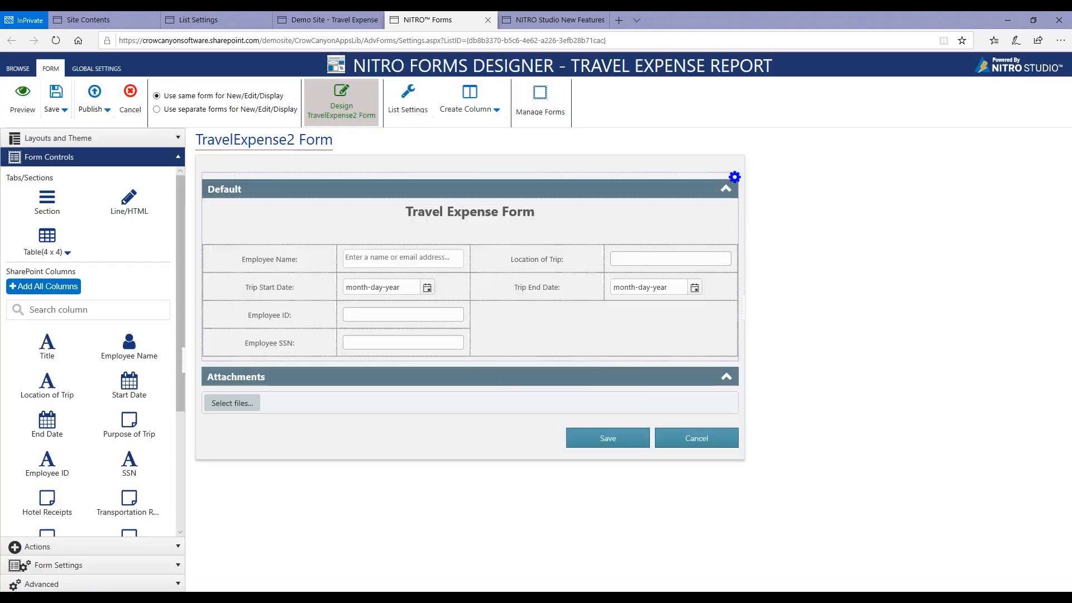
# Add the Purpose of Trip column to the merged cell and override its label settings to show the description as its label.
pyautogui.moveTo(136, 419); pyautogui.dragTo(530, 325)
pyautogui.click(530, 326)
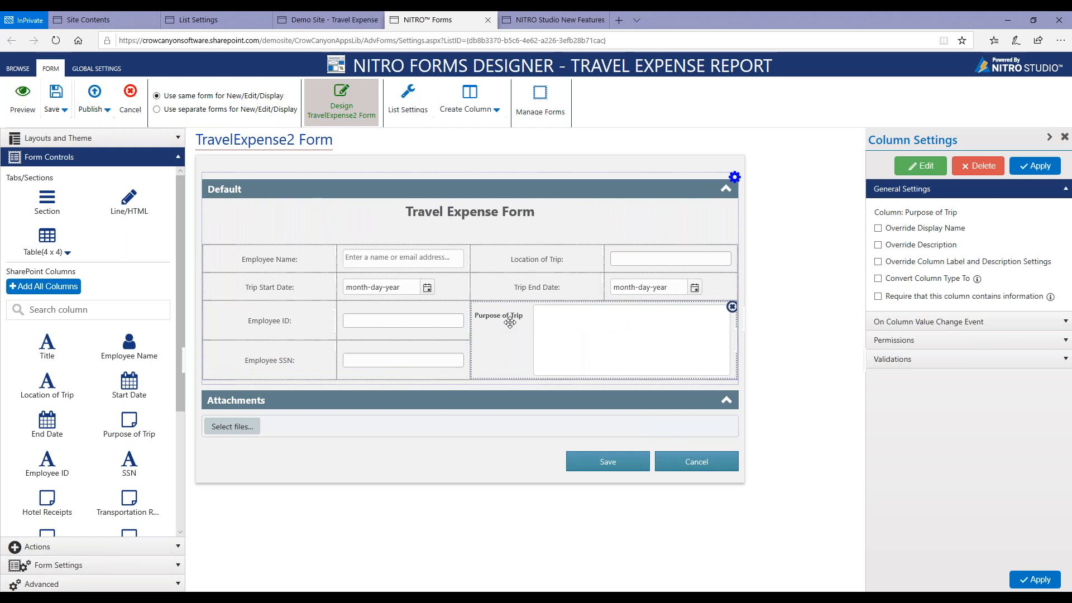
pyautogui.click(878, 262)
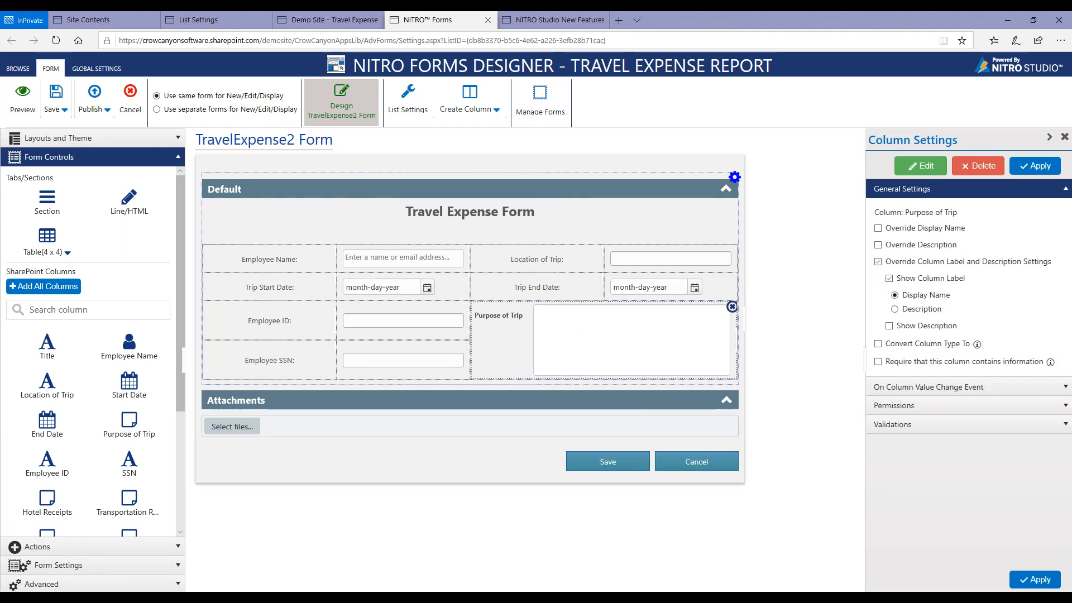
pyautogui.click(895, 309)
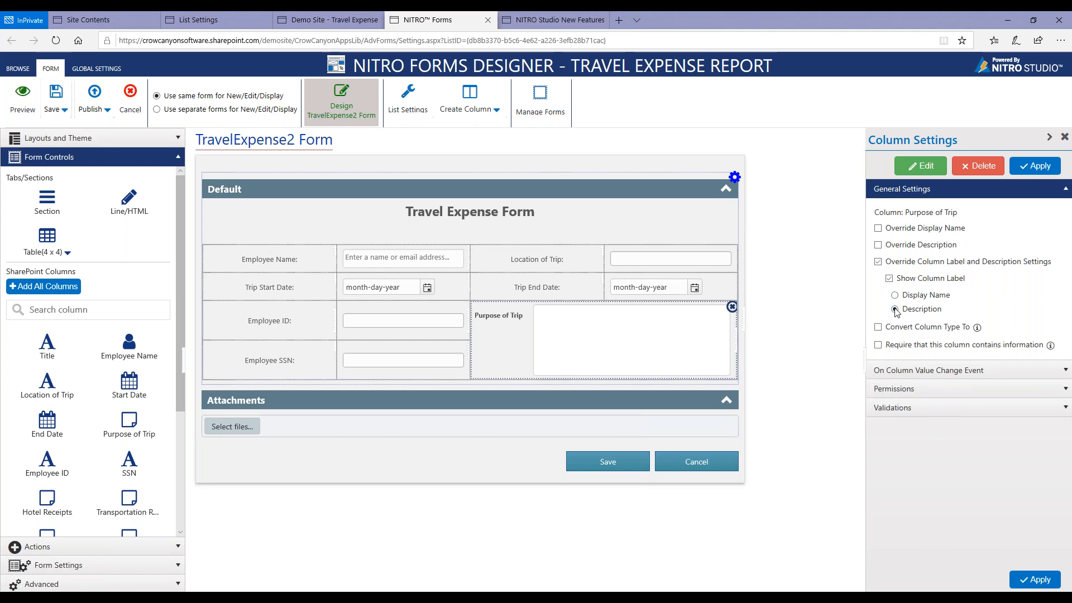
pyautogui.click(1023, 581)
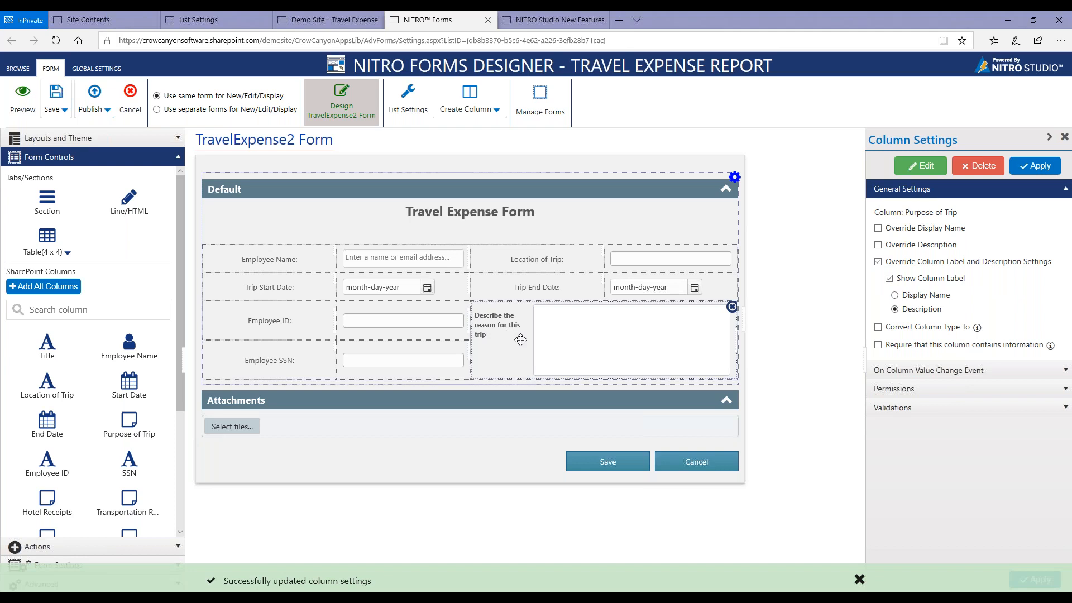
# Examine the Override Display Name and Override Description options for the Purpose of Trip column.
pyautogui.click(877, 228)
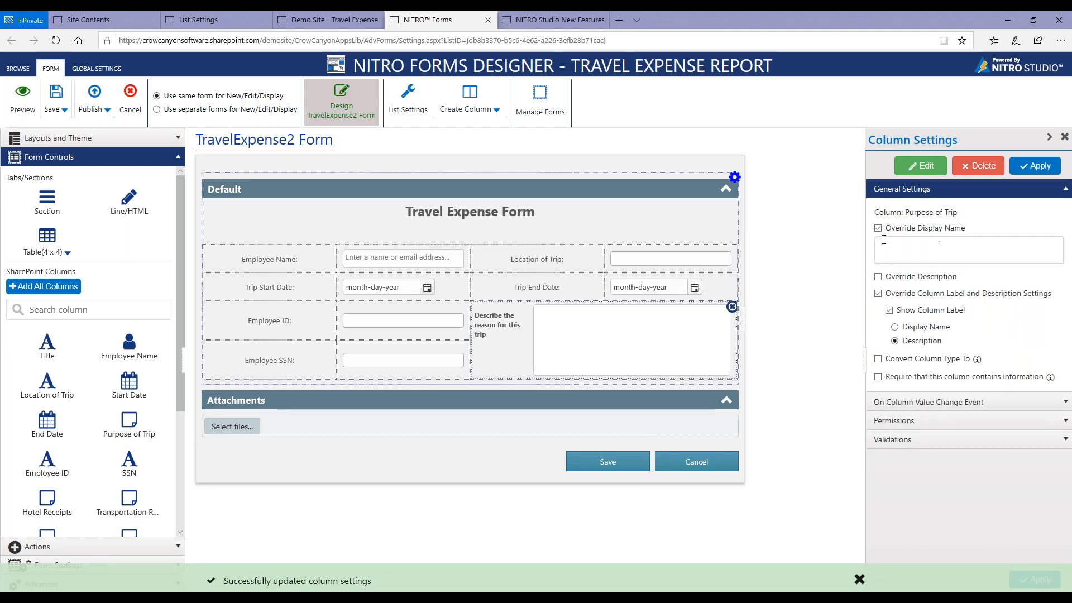
pyautogui.click(877, 276)
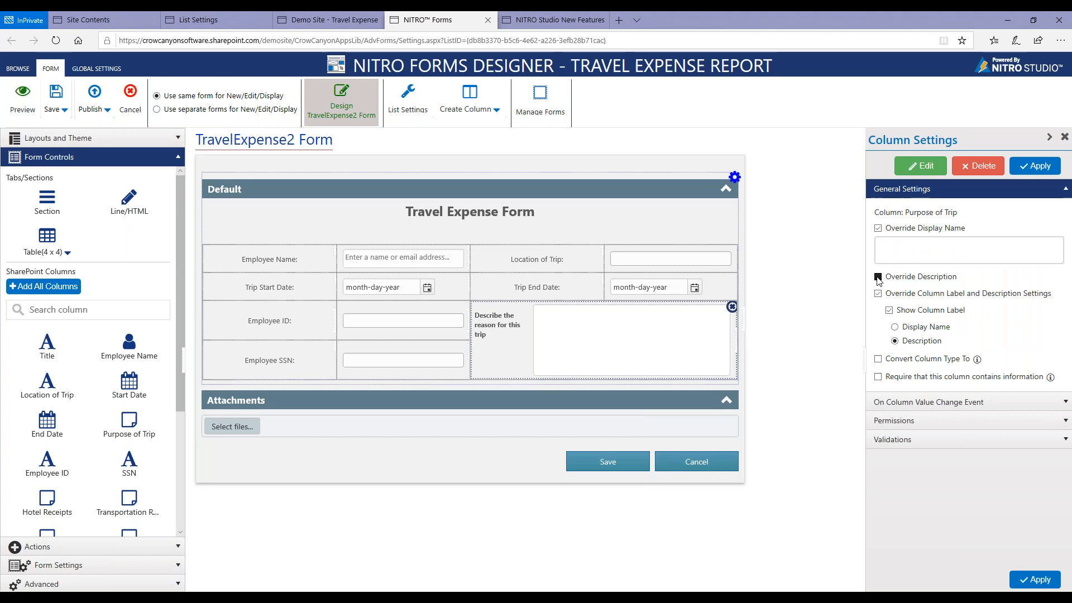
pyautogui.click(877, 228)
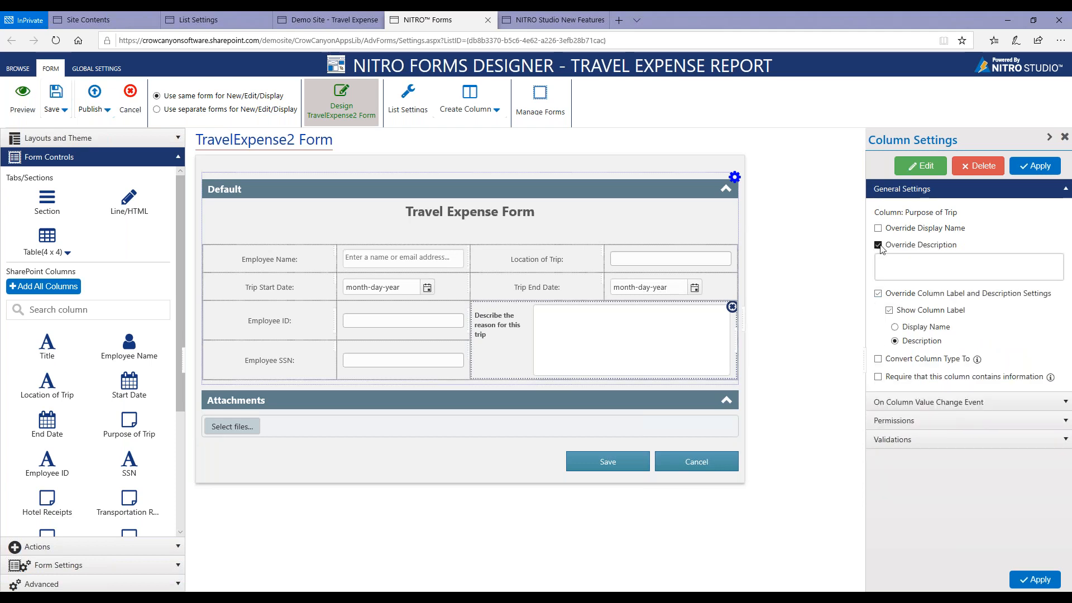
pyautogui.click(878, 245)
pyautogui.click(878, 229)
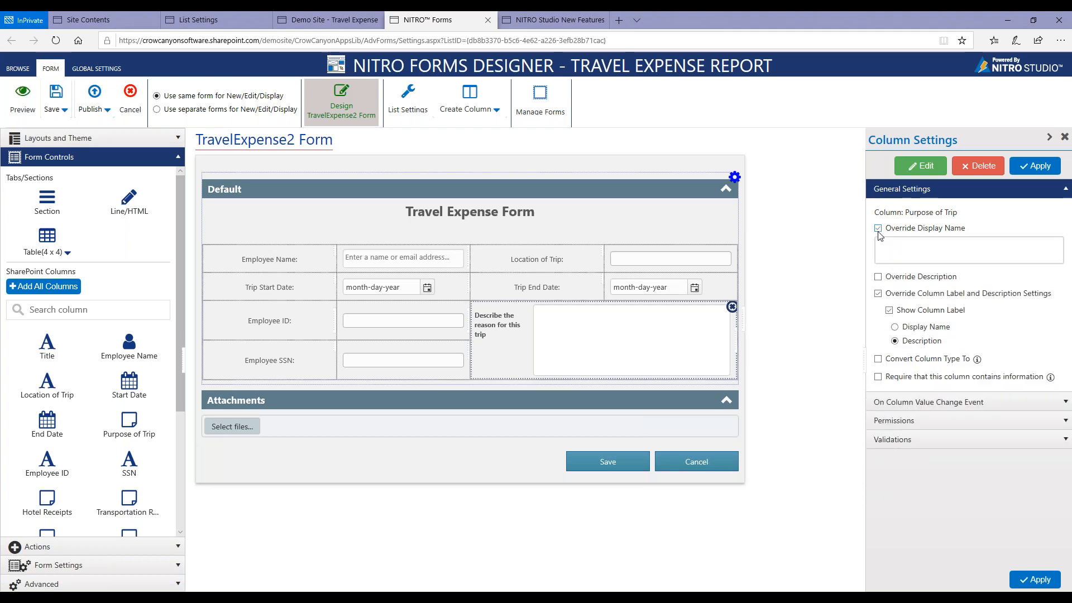
pyautogui.click(881, 243)
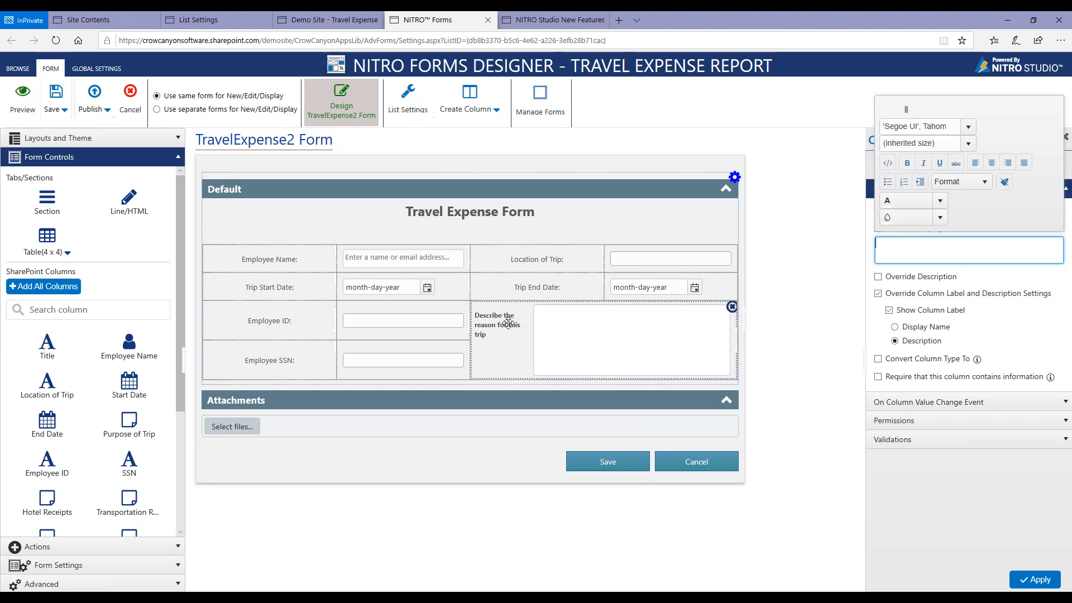
# Set the label position of the Purpose of Trip cell to Vertical in its column layout properties.
pyautogui.rightClick(510, 325)
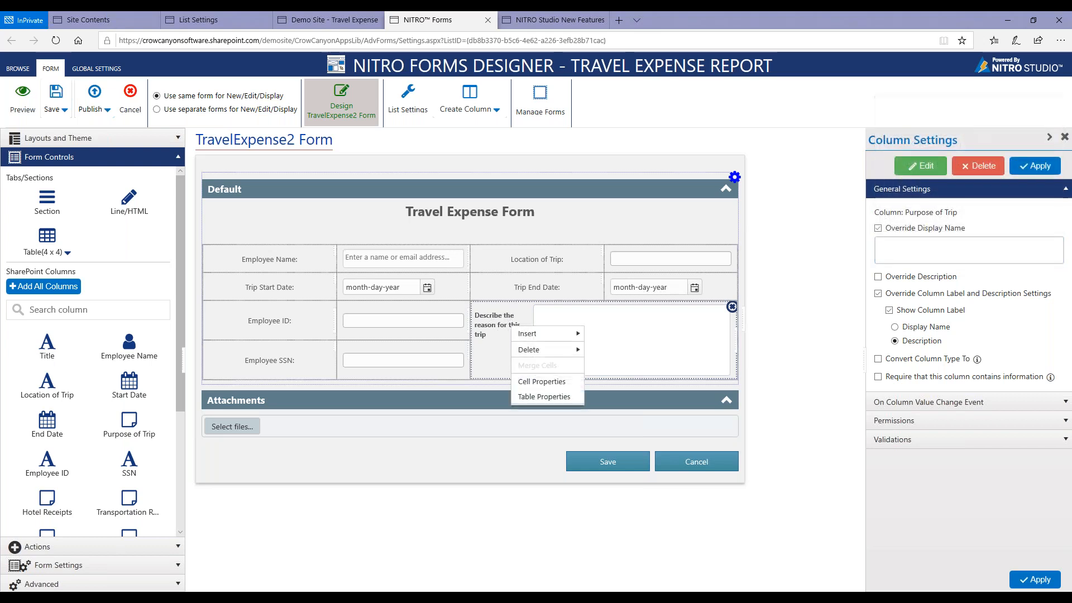
pyautogui.click(539, 382)
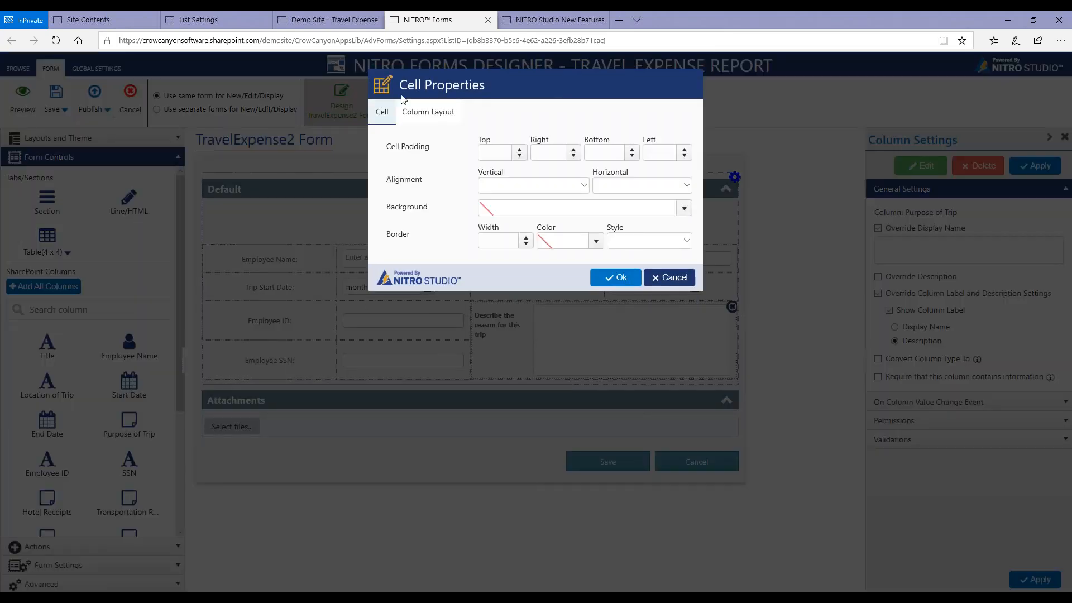
pyautogui.click(420, 120)
pyautogui.click(531, 174)
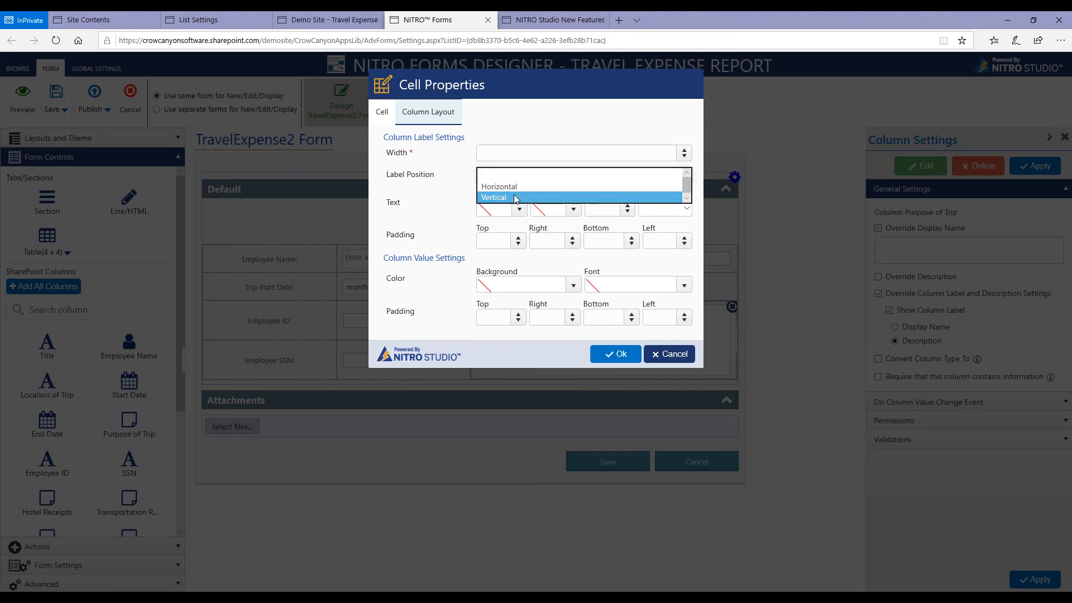
pyautogui.click(525, 197)
pyautogui.click(614, 354)
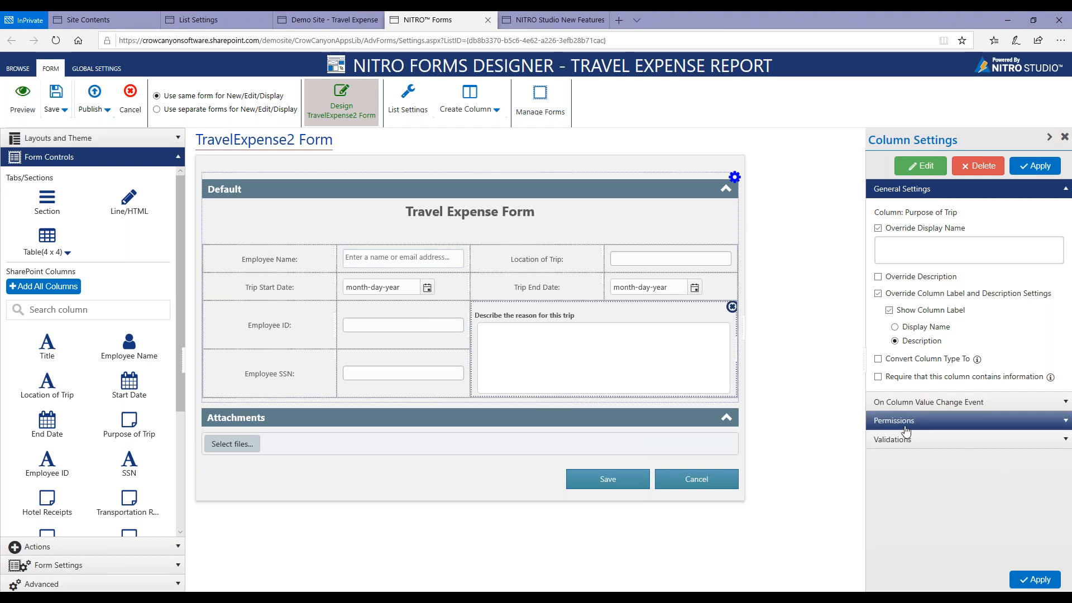
# Set the Default section's panel background color to grey, rgba(210, 210, 210, 1), and apply it.
pyautogui.click(598, 194)
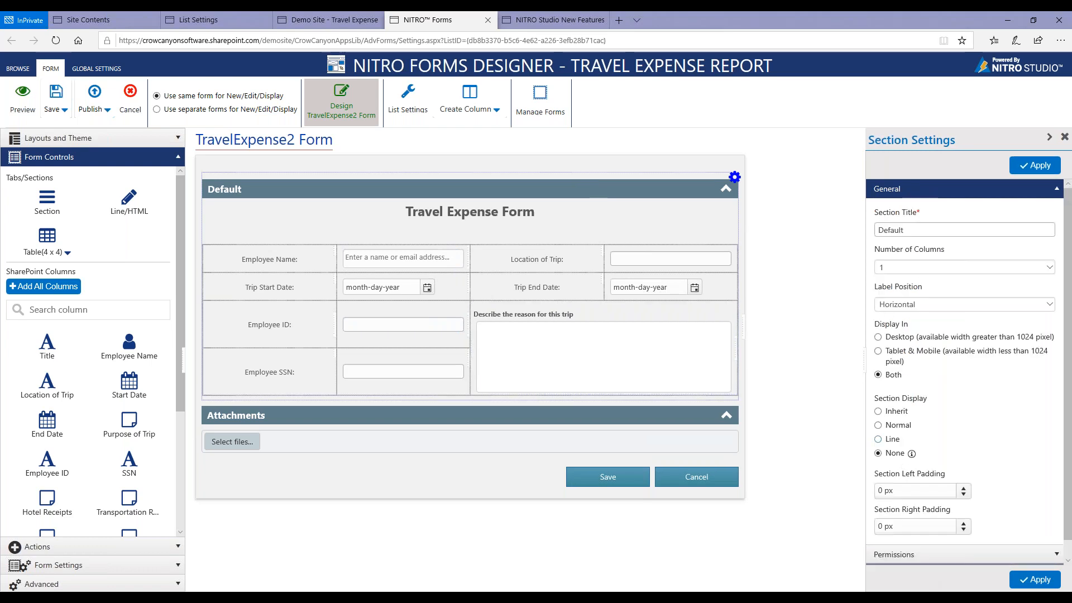
pyautogui.scroll(-1, 986, 552)
pyautogui.click(986, 558)
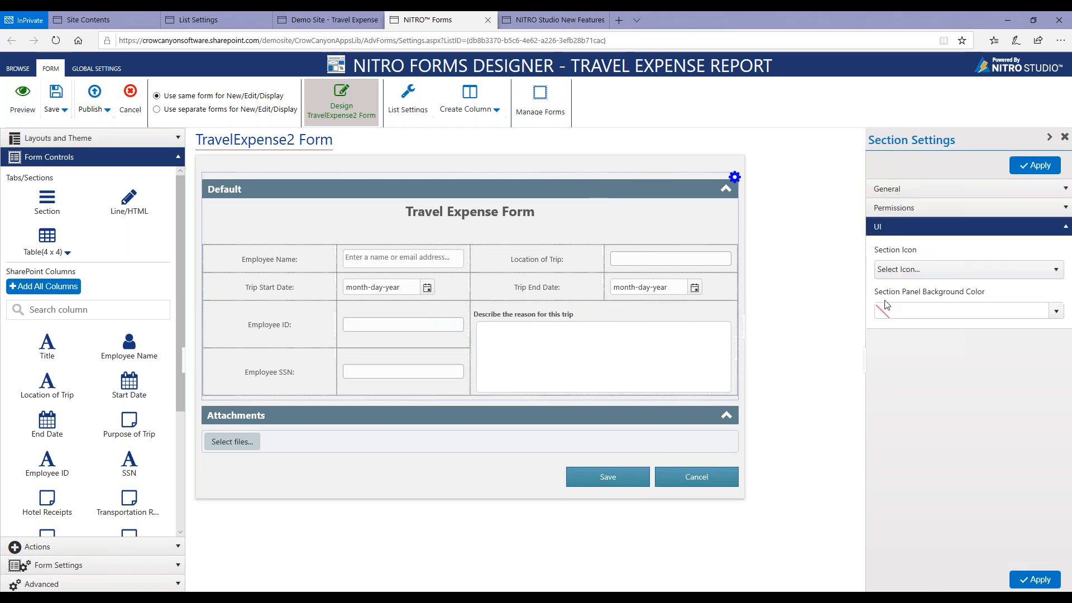
pyautogui.click(889, 311)
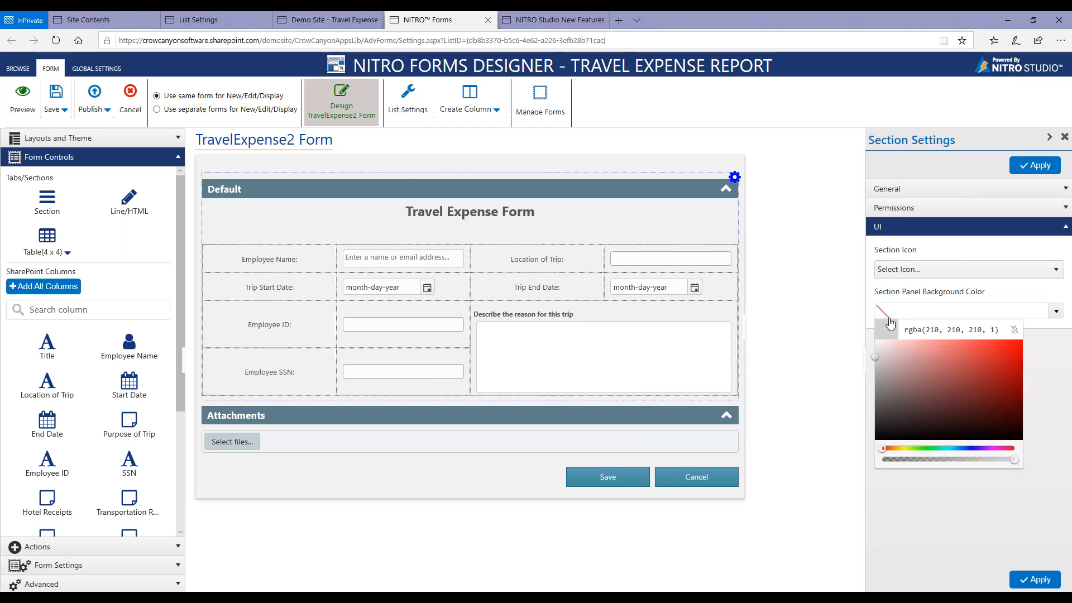
pyautogui.click(1055, 33)
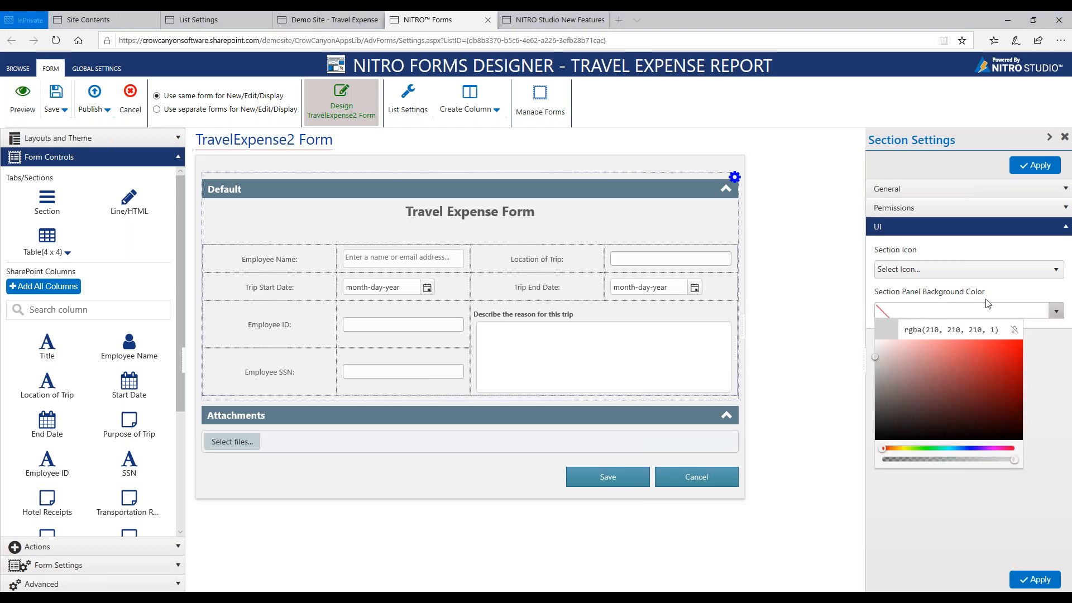
pyautogui.click(1033, 580)
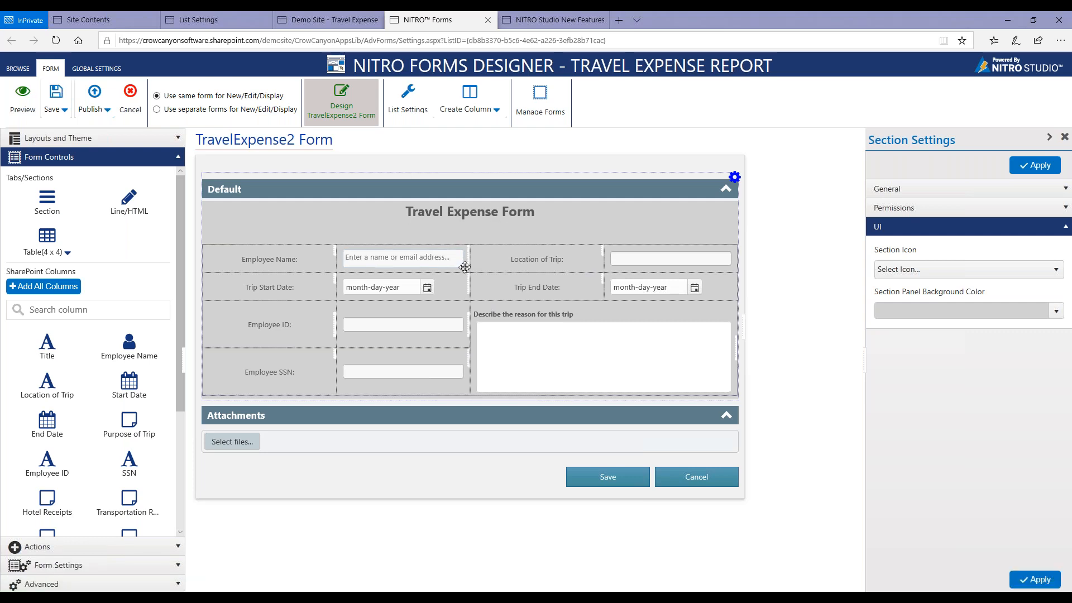
pyautogui.rightClick(466, 268)
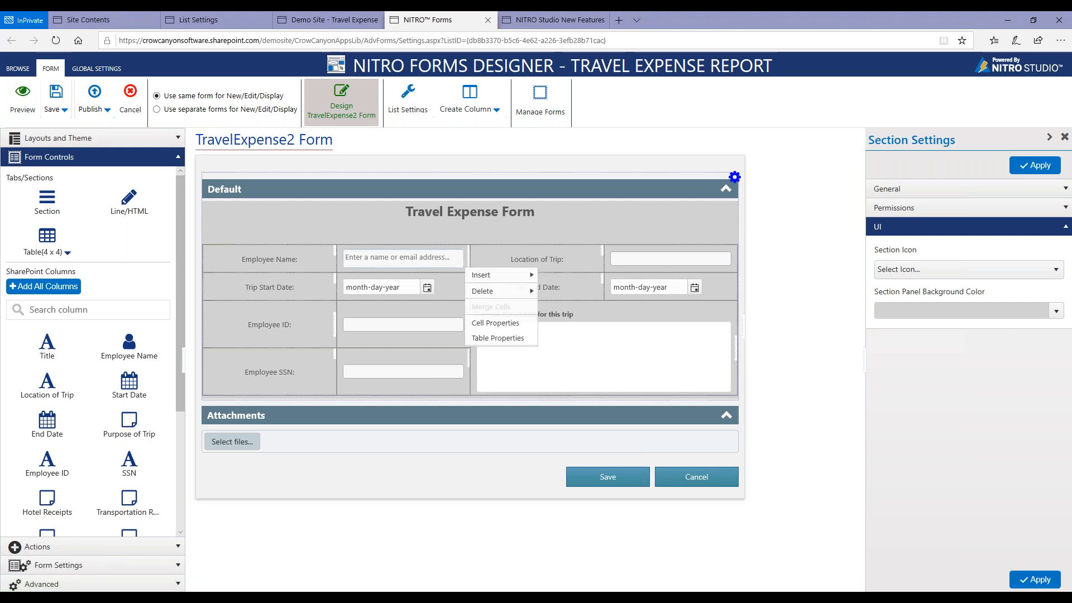
pyautogui.click(488, 324)
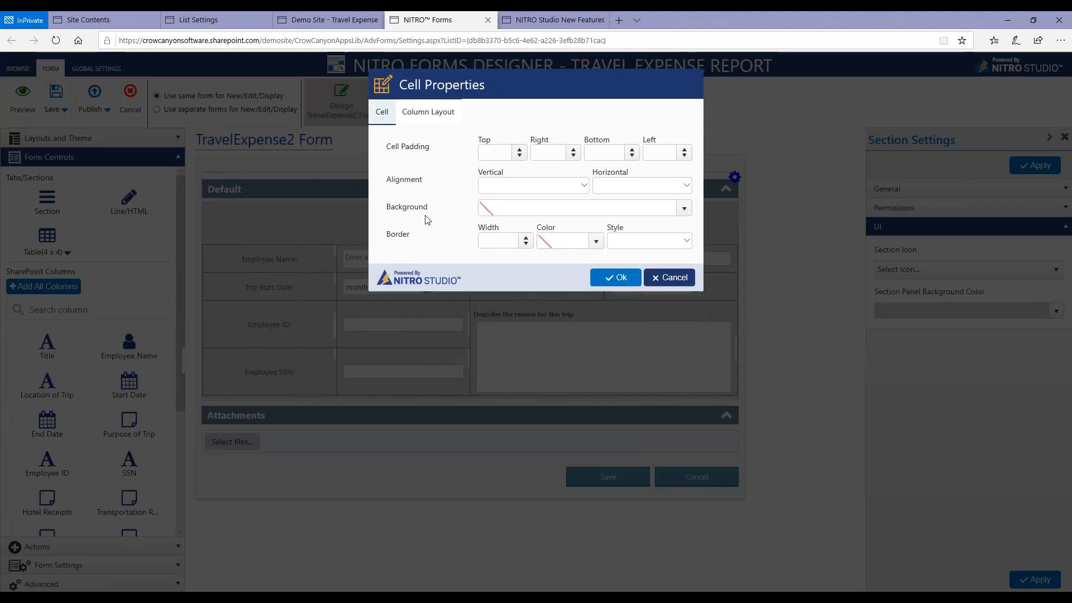
pyautogui.click(681, 207)
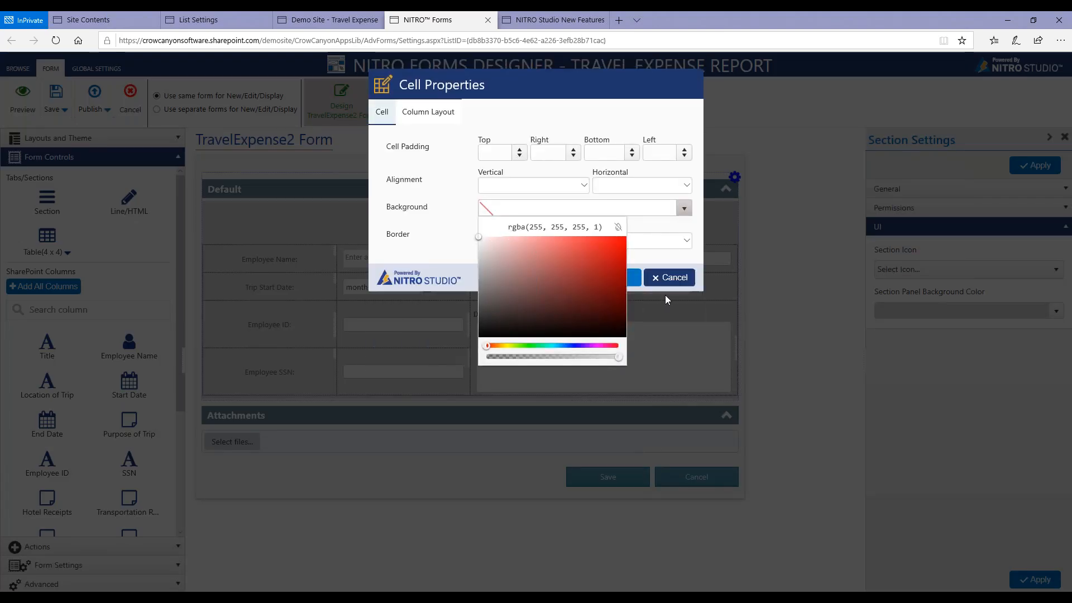
pyautogui.click(668, 278)
pyautogui.click(668, 277)
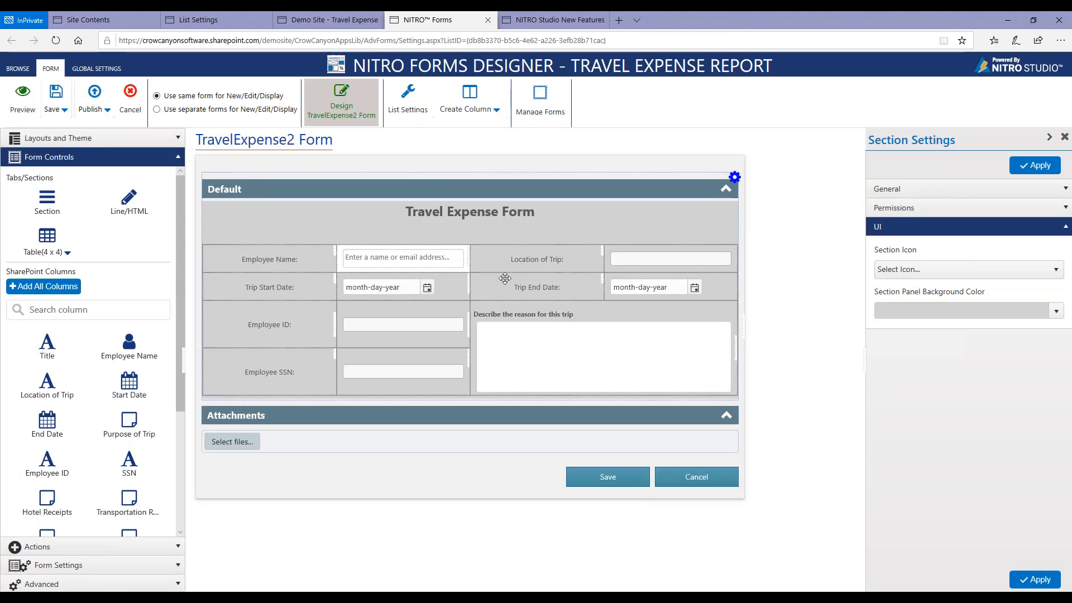
# Set the background of the Location of Trip input cell to white, rgba(255, 255, 255, 1).
pyautogui.rightClick(633, 252)
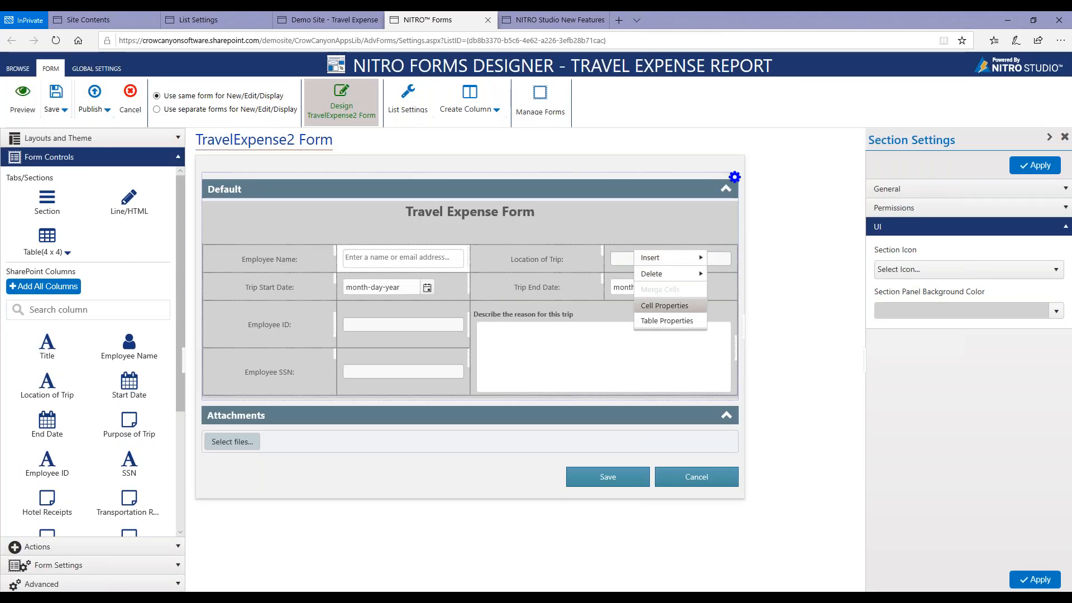
pyautogui.click(664, 305)
pyautogui.click(683, 210)
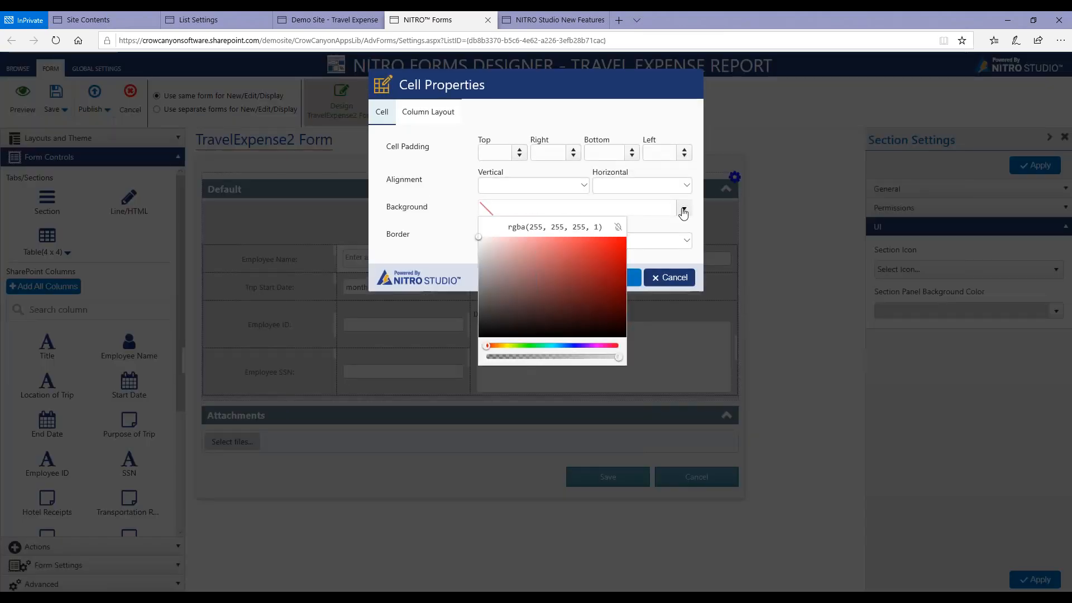
pyautogui.click(636, 278)
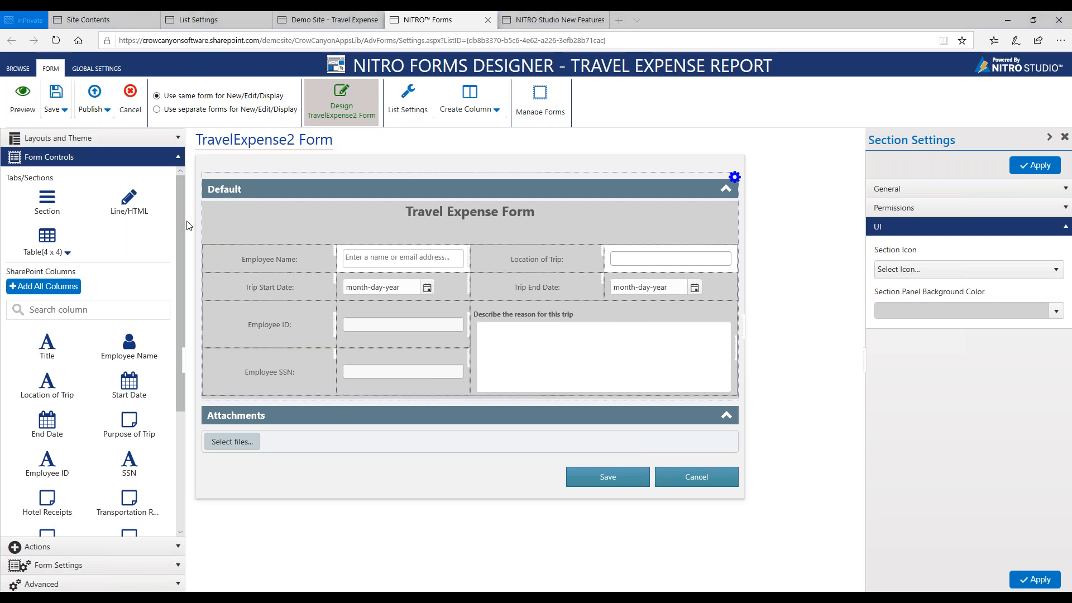
# Add a horizontal line and a table of 5 rows by 2 columns below the existing table in the Default section.
pyautogui.moveTo(129, 198); pyautogui.dragTo(363, 419)
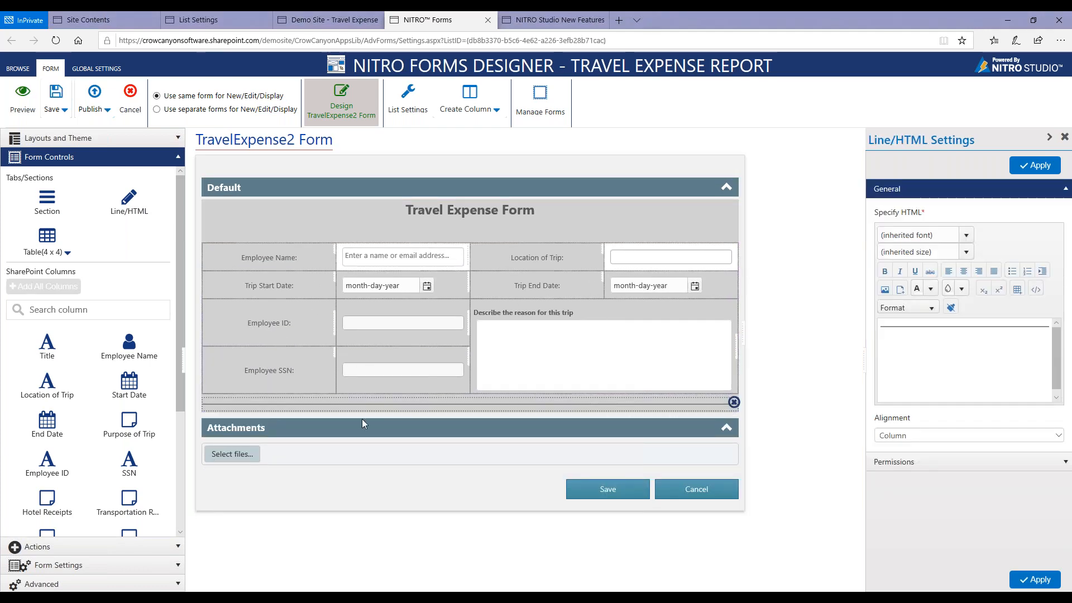
pyautogui.click(67, 252)
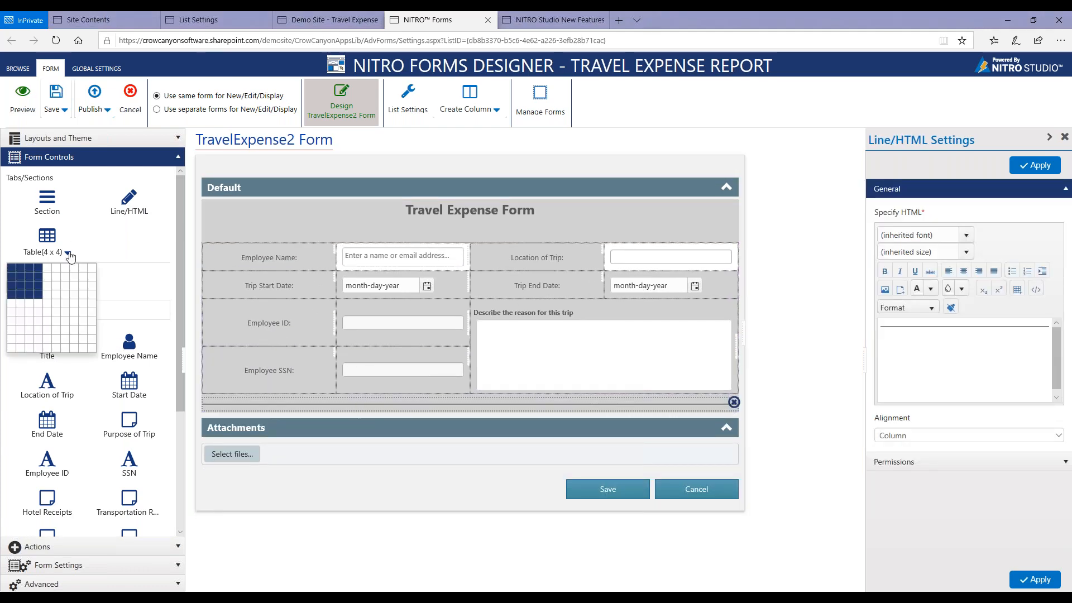
pyautogui.click(23, 305)
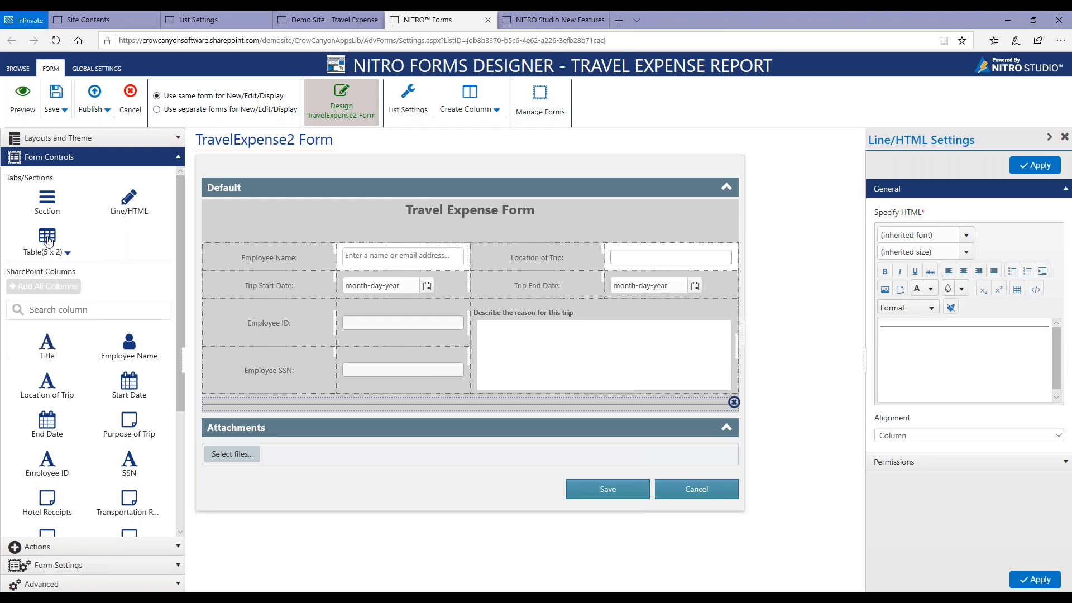
pyautogui.moveTo(132, 271); pyautogui.dragTo(345, 425)
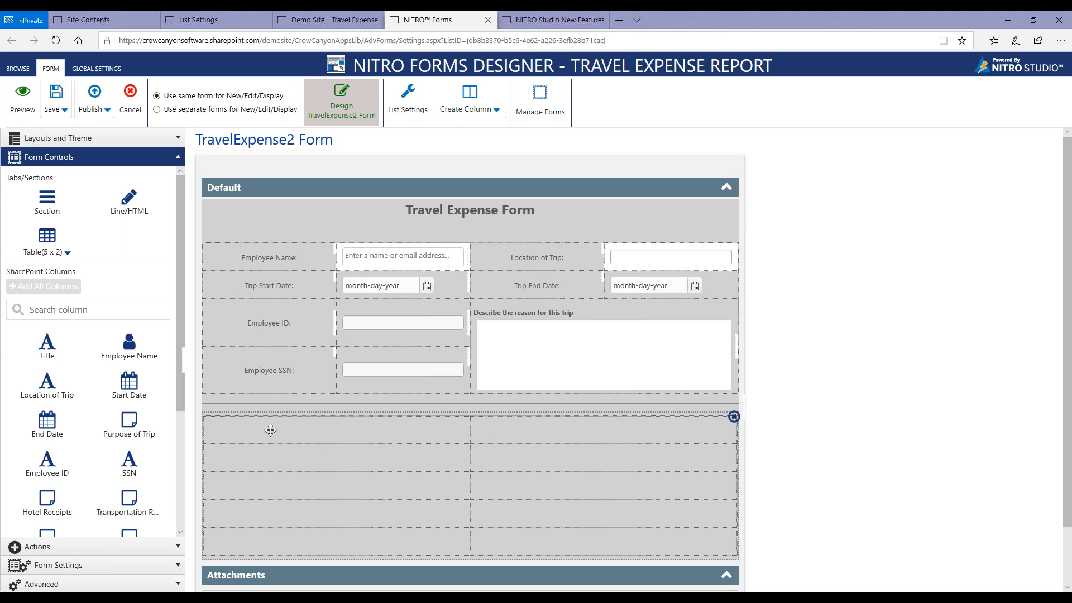
# Place the Hotel Receipts column in the second cell of the new table's first row and a Line/HTML control in the first cell.
pyautogui.scroll(-2, 129, 432)
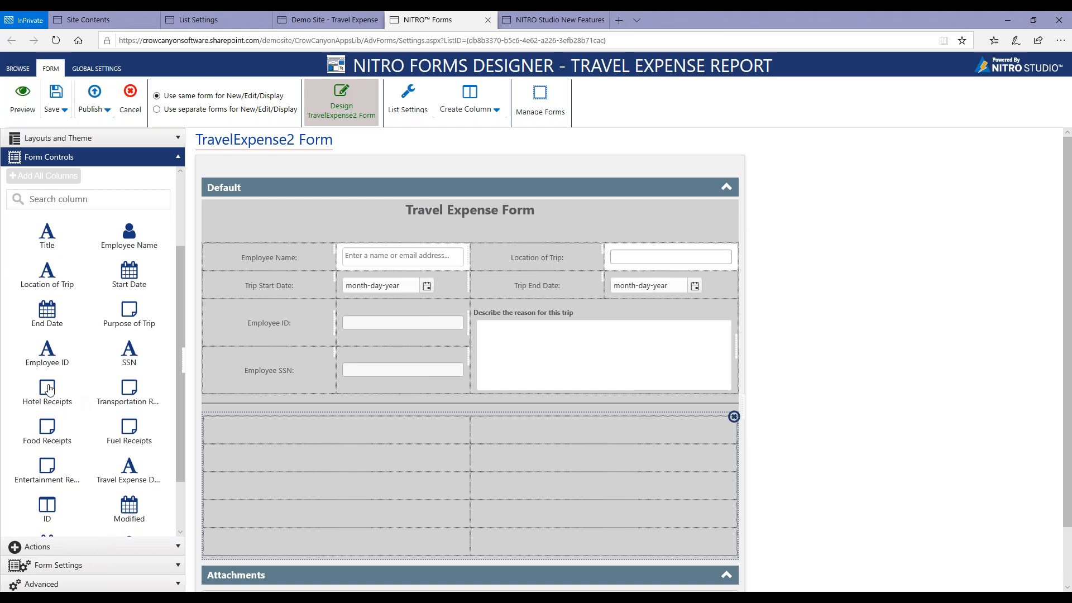
pyautogui.moveTo(56, 389); pyautogui.dragTo(509, 425)
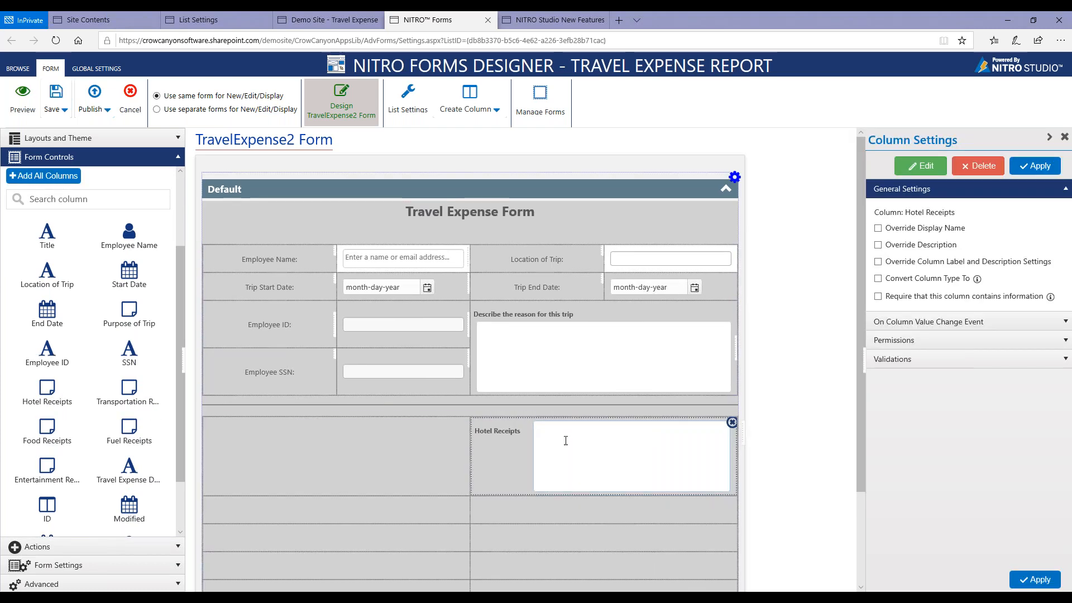
pyautogui.scroll(2, 127, 279)
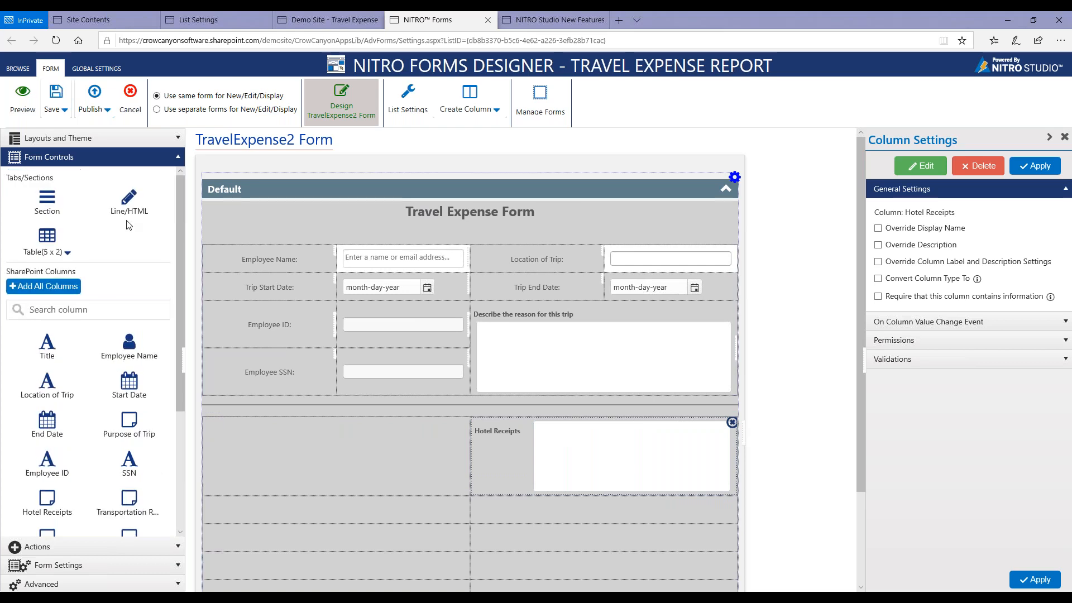
pyautogui.moveTo(129, 201); pyautogui.dragTo(314, 481)
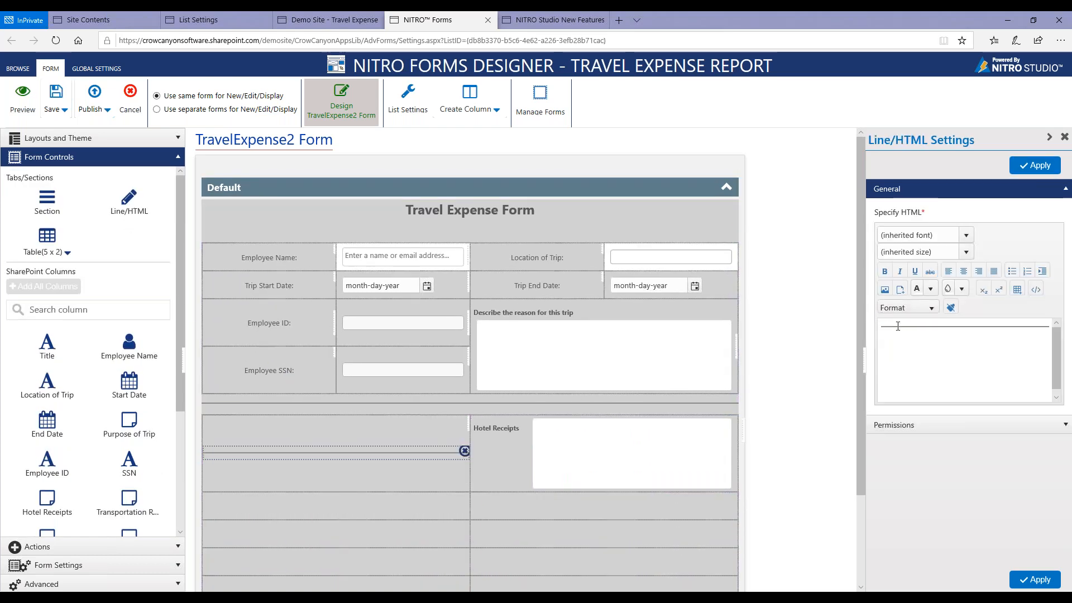
# Replace the line in the new Line/HTML control with the centered, bold text "Hotel Receipts" and apply it.
pyautogui.click(898, 326)
pyautogui.press('BackSpace')
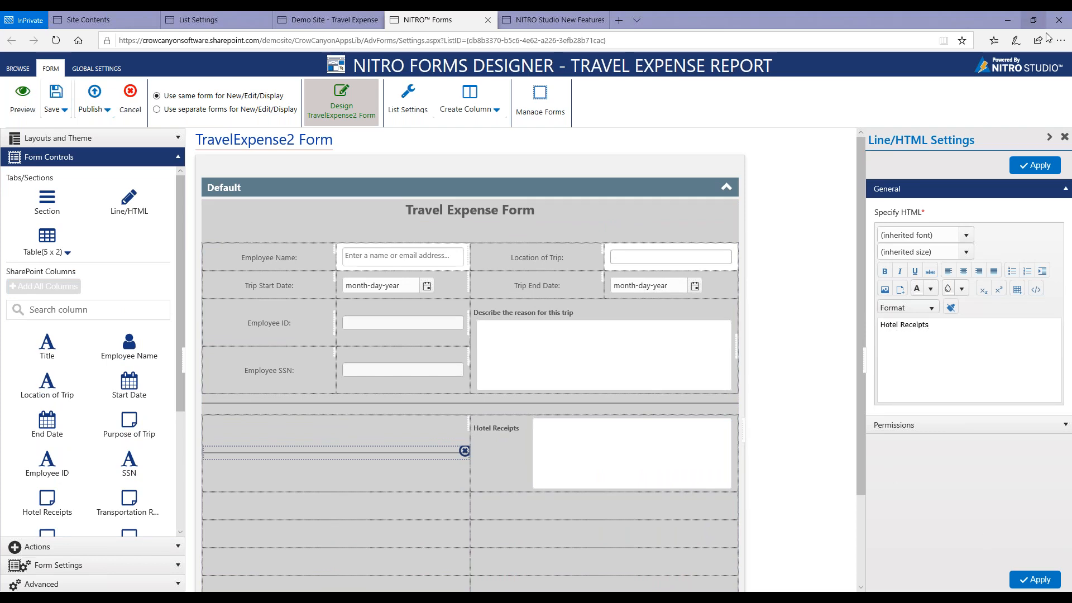
pyautogui.click(963, 271)
pyautogui.moveTo(994, 324); pyautogui.dragTo(939, 324)
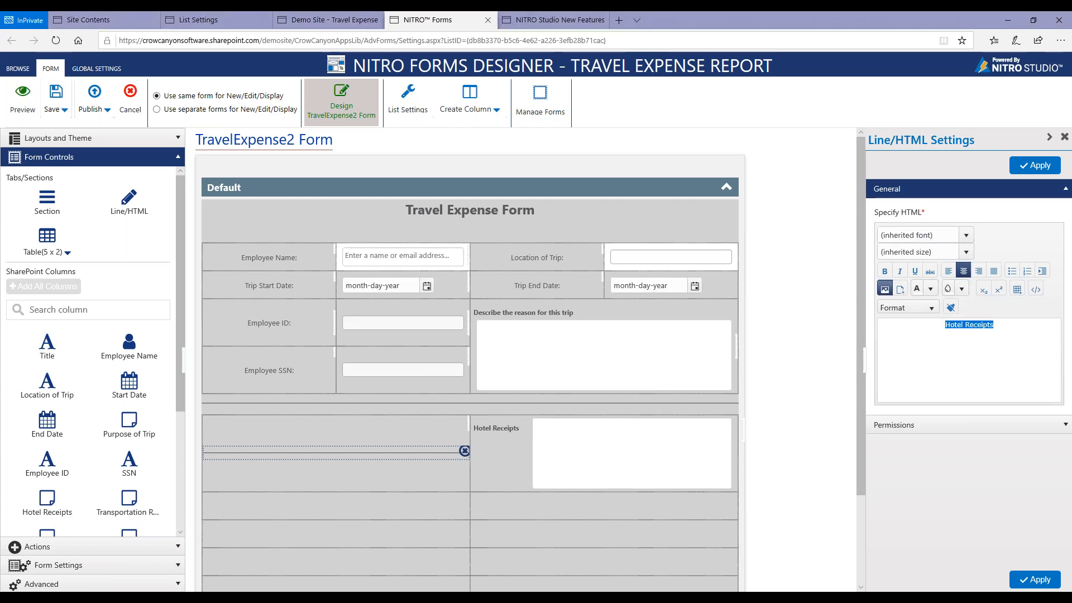
pyautogui.click(885, 271)
pyautogui.click(1035, 165)
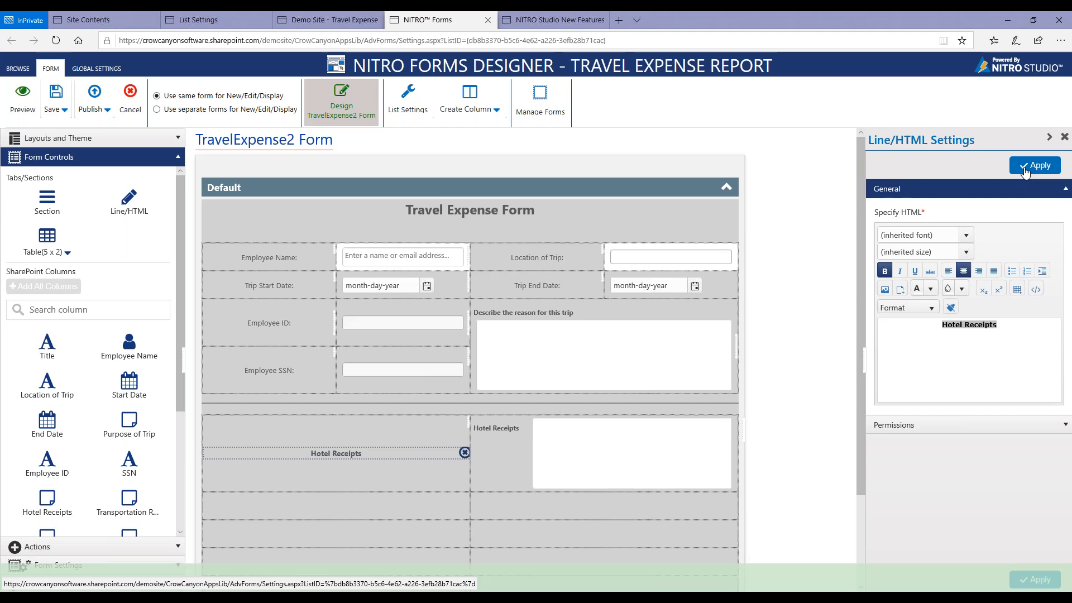
# Convert the Hotel Receipts column to Attachments with the button text "Upload Hotel Receipts Here" and apply the settings.
pyautogui.click(499, 441)
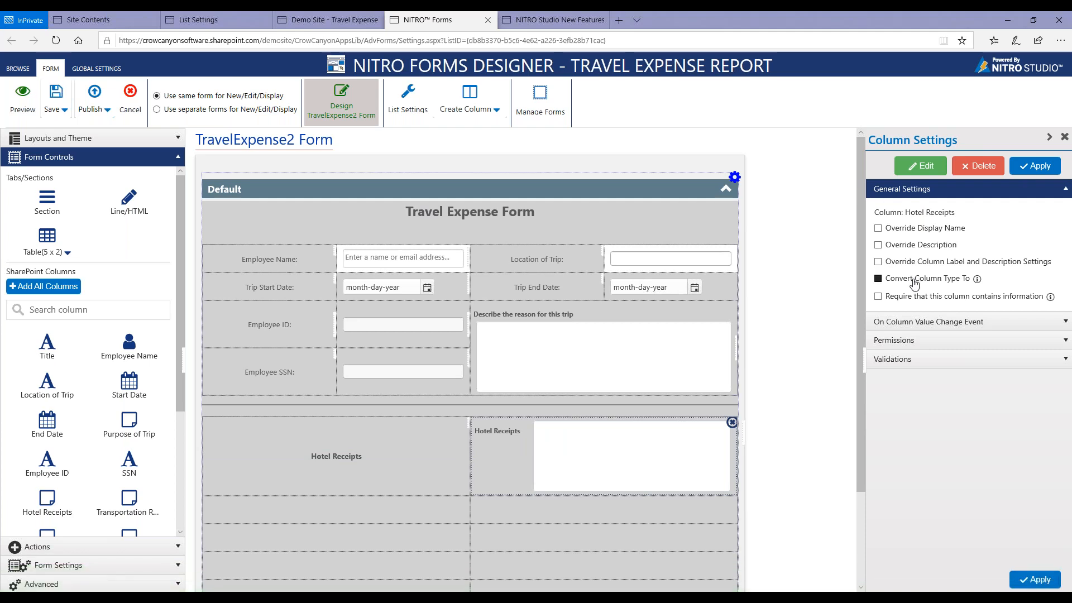
pyautogui.click(914, 284)
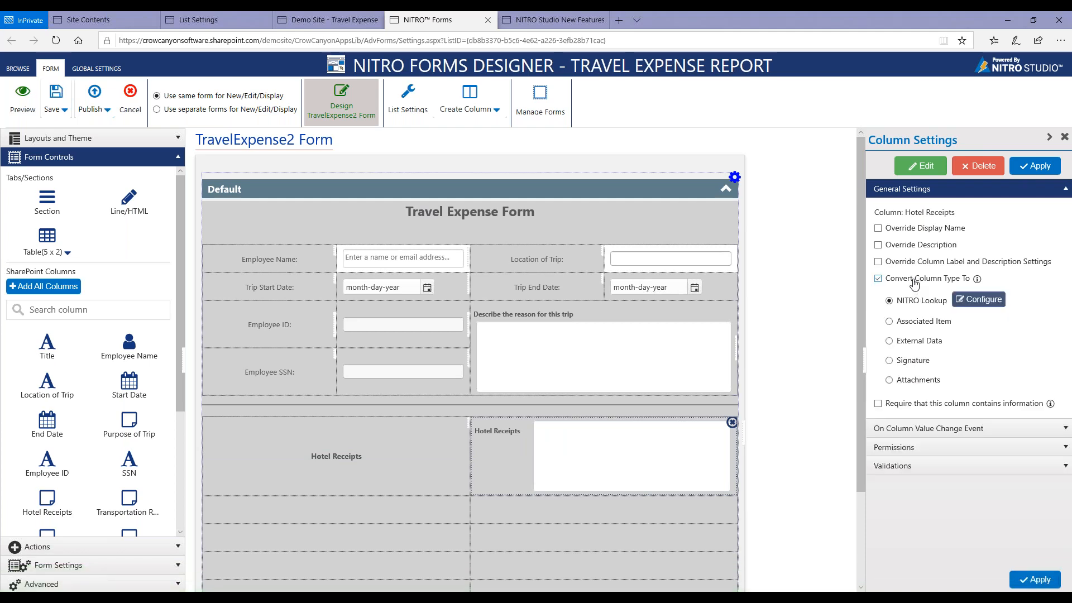
pyautogui.click(908, 385)
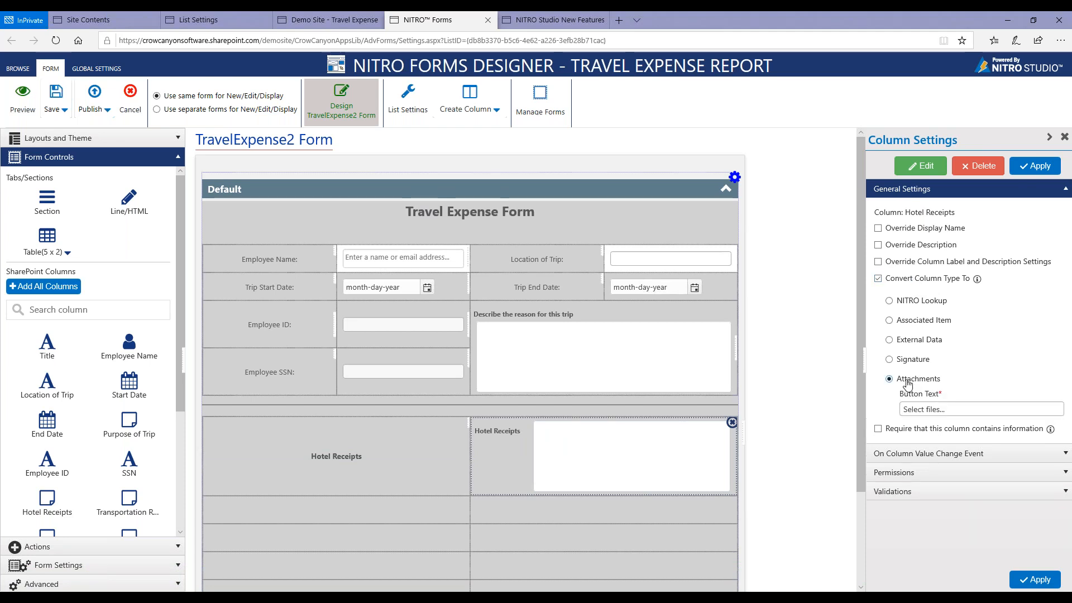
pyautogui.tripleClick(945, 411)
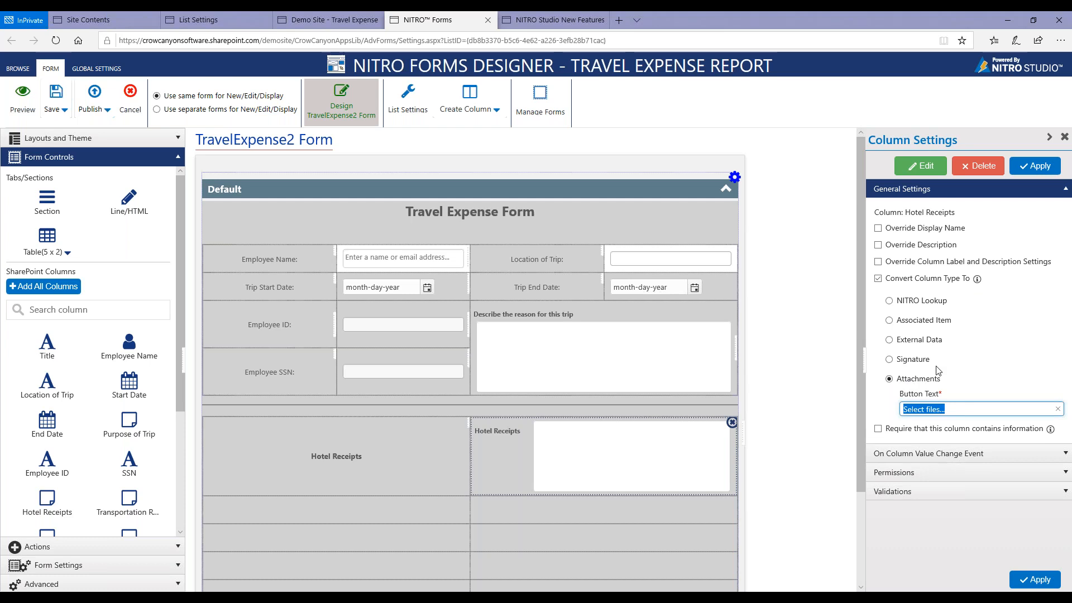
pyautogui.write('Upload Hotel Receipts Here')
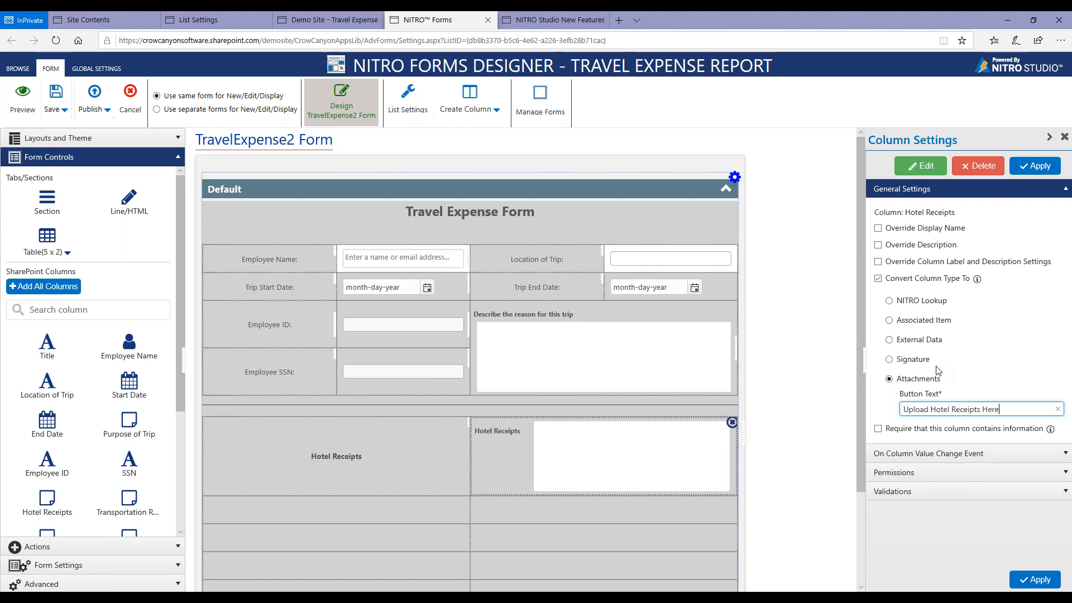
pyautogui.click(1036, 165)
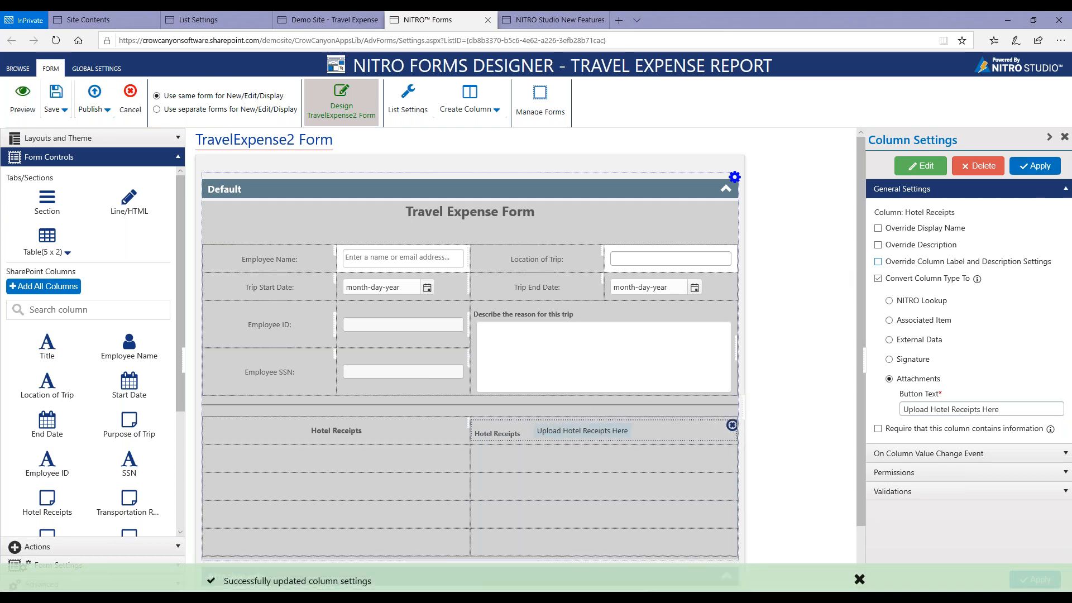
# Override the Hotel Receipts label settings to hide the column label, and set its cell's horizontal alignment to Center.
pyautogui.click(879, 262)
pyautogui.click(889, 278)
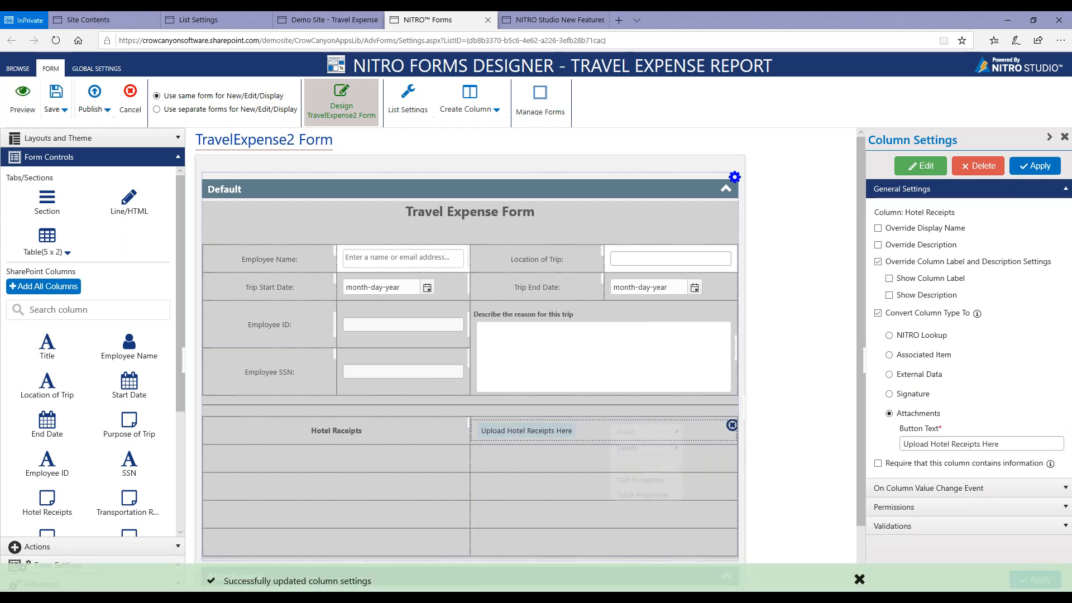
pyautogui.rightClick(611, 425)
pyautogui.click(637, 479)
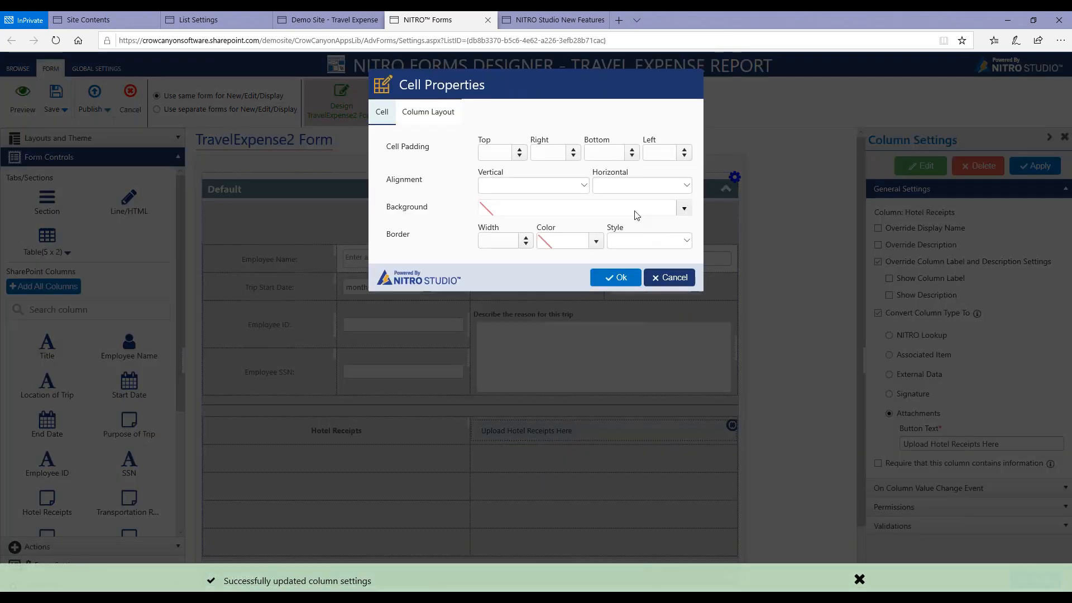
pyautogui.click(612, 190)
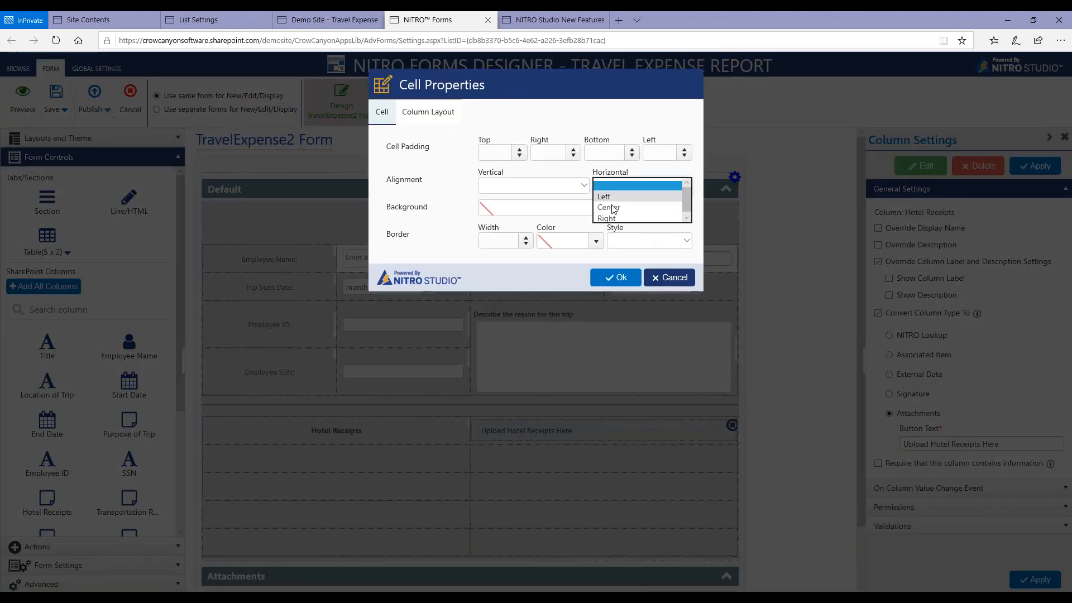
pyautogui.click(612, 208)
pyautogui.click(615, 277)
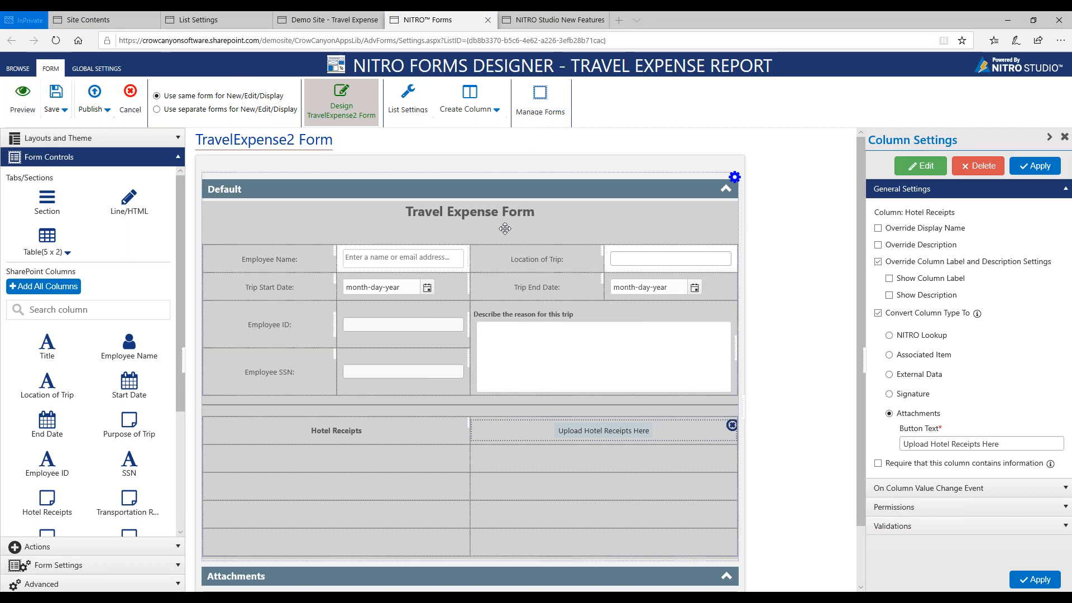
# Leave the TravelExpense2 form without saving its changes and open the TravelExpense3 form for editing.
pyautogui.click(540, 100)
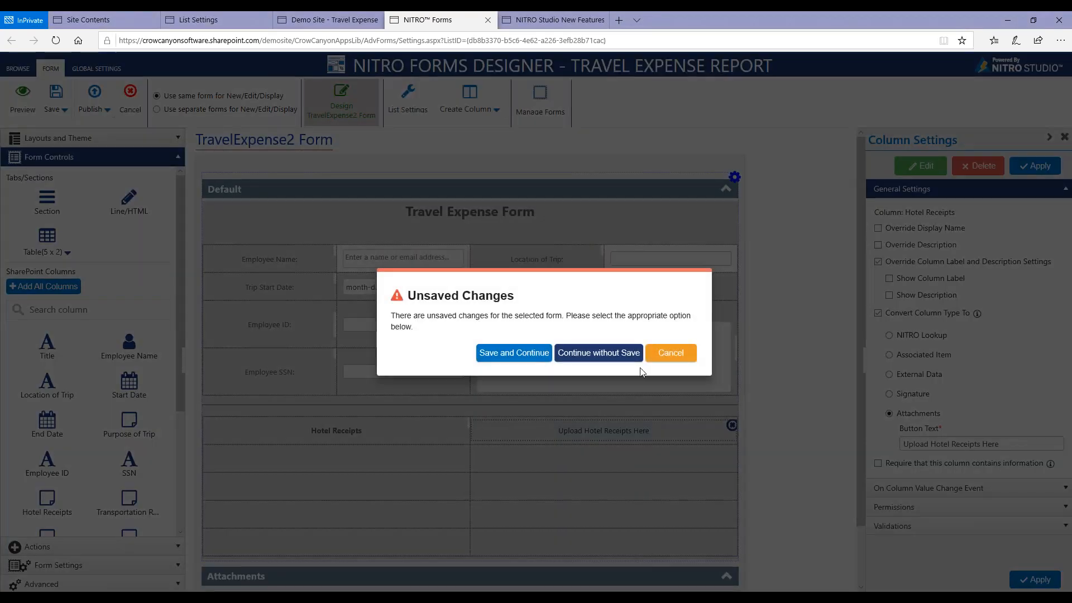
pyautogui.click(625, 352)
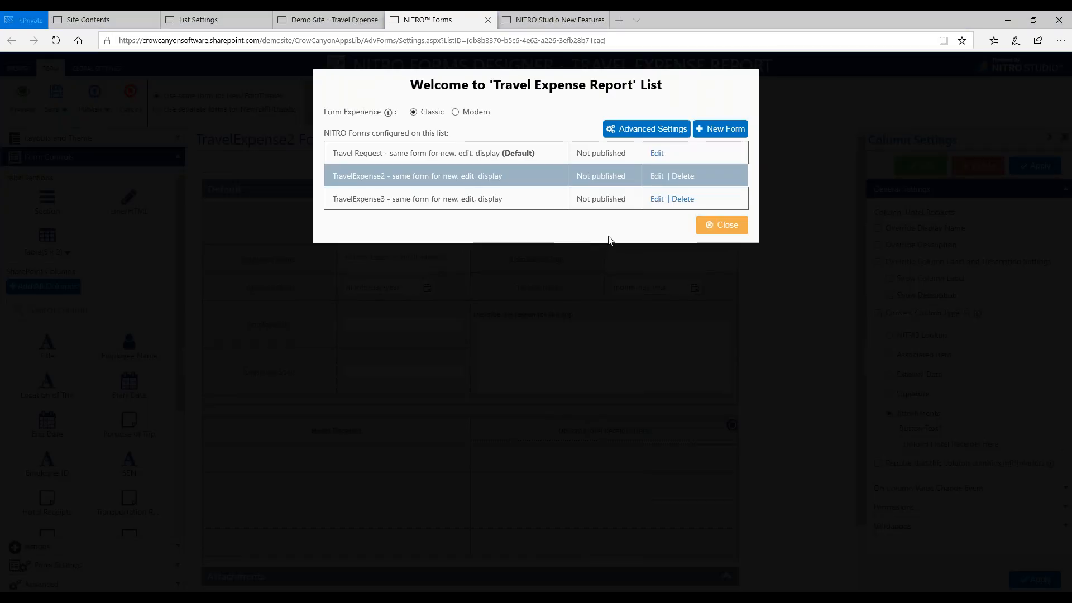
pyautogui.click(657, 204)
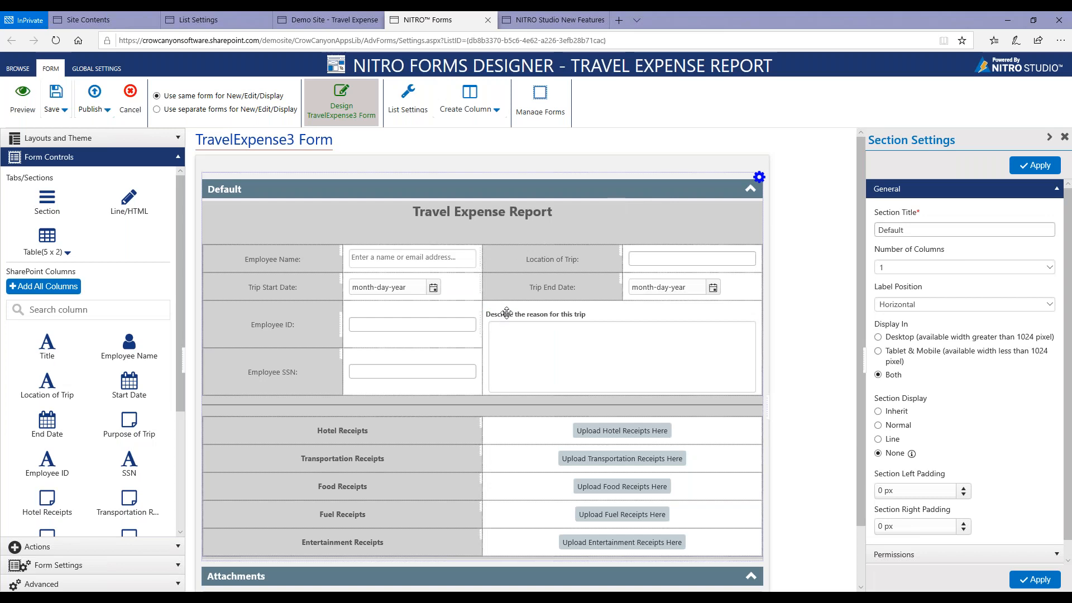
# Review the TravelExpense3 form's layout and its desktop preview, closing the preview when done.
pyautogui.scroll(-2, 506, 315)
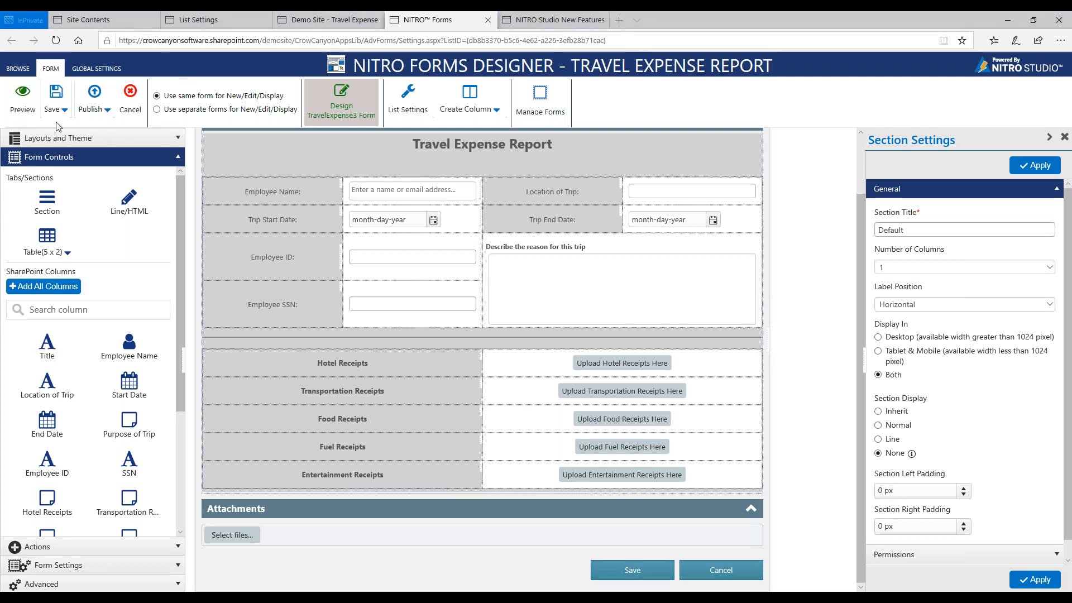
pyautogui.click(23, 102)
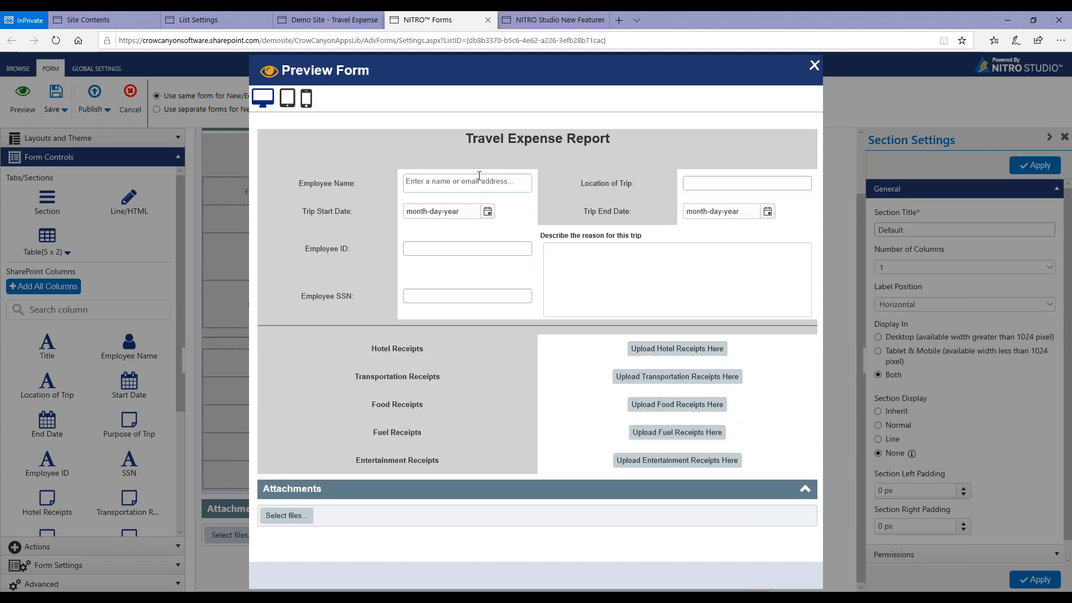
pyautogui.click(814, 65)
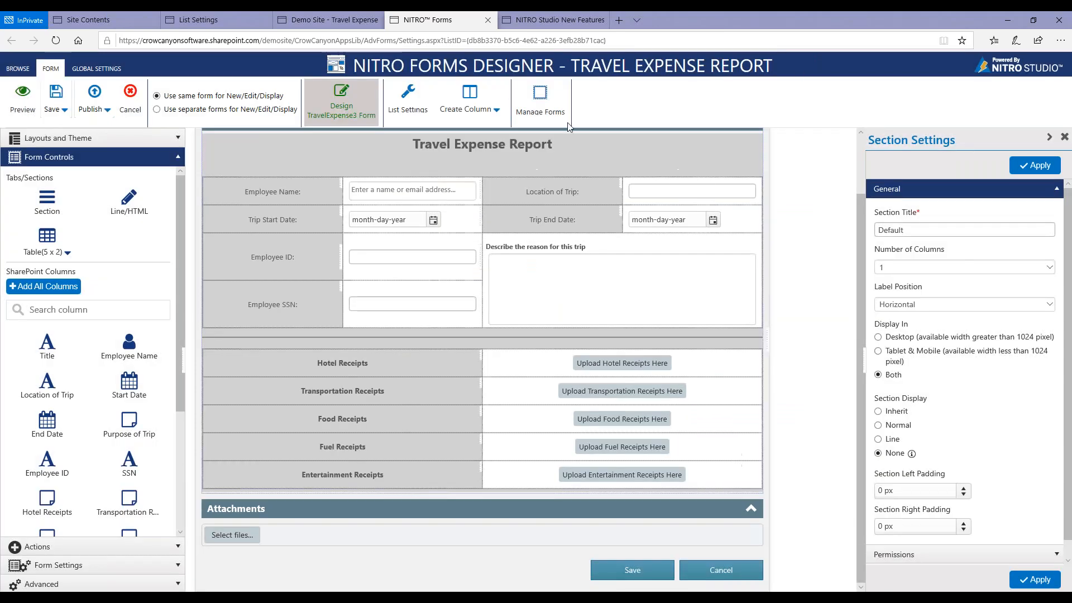
# Give the employee details table All Borders at 1 px, solid, colour rgba(87, 87, 87, 1), and check the form's desktop preview.
pyautogui.rightClick(489, 186)
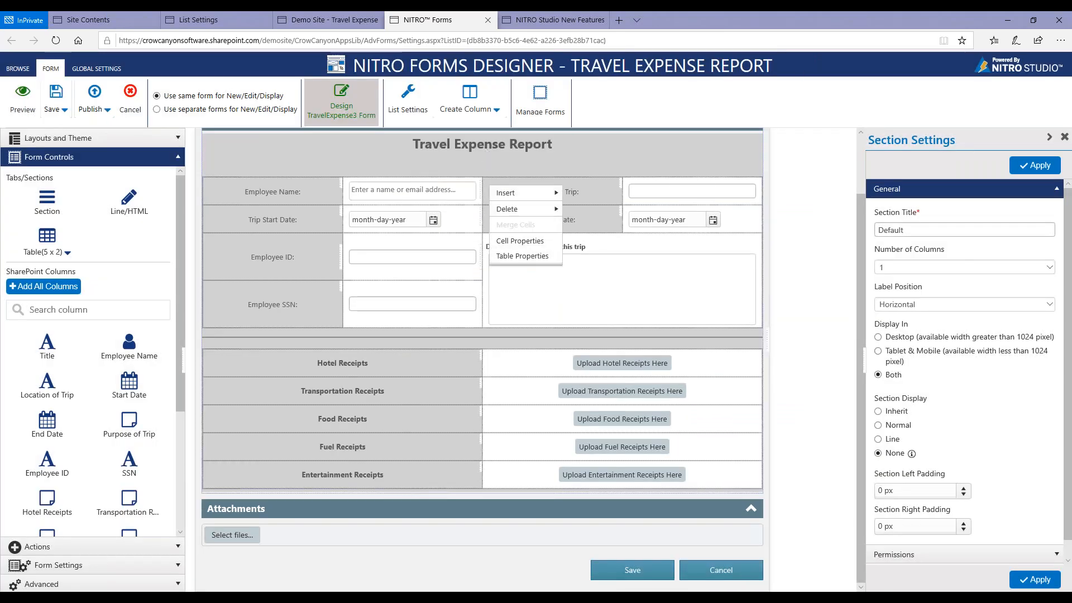
pyautogui.click(521, 258)
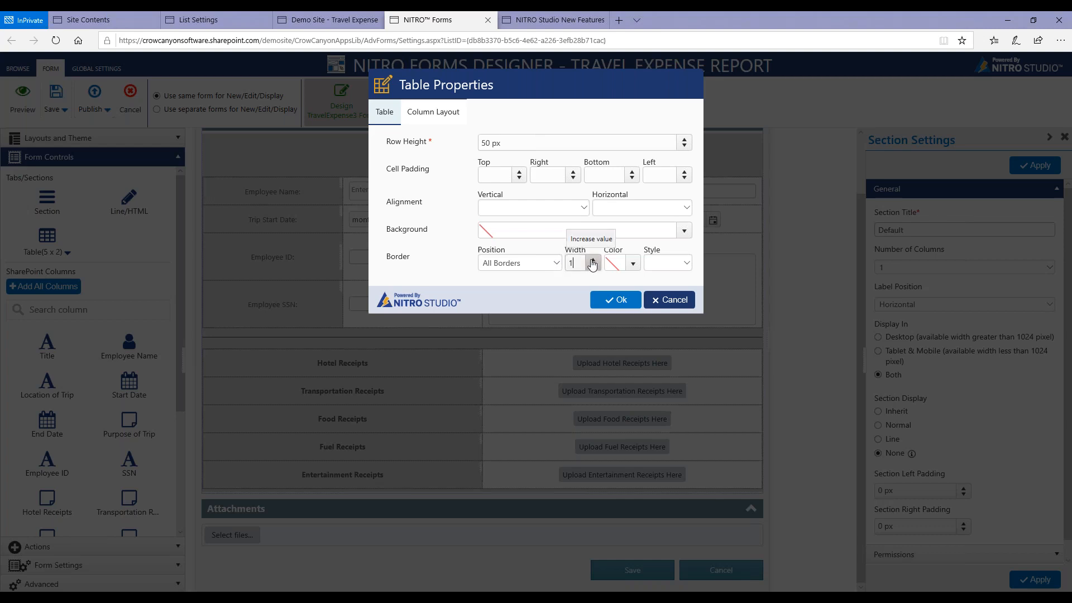
pyautogui.click(633, 263)
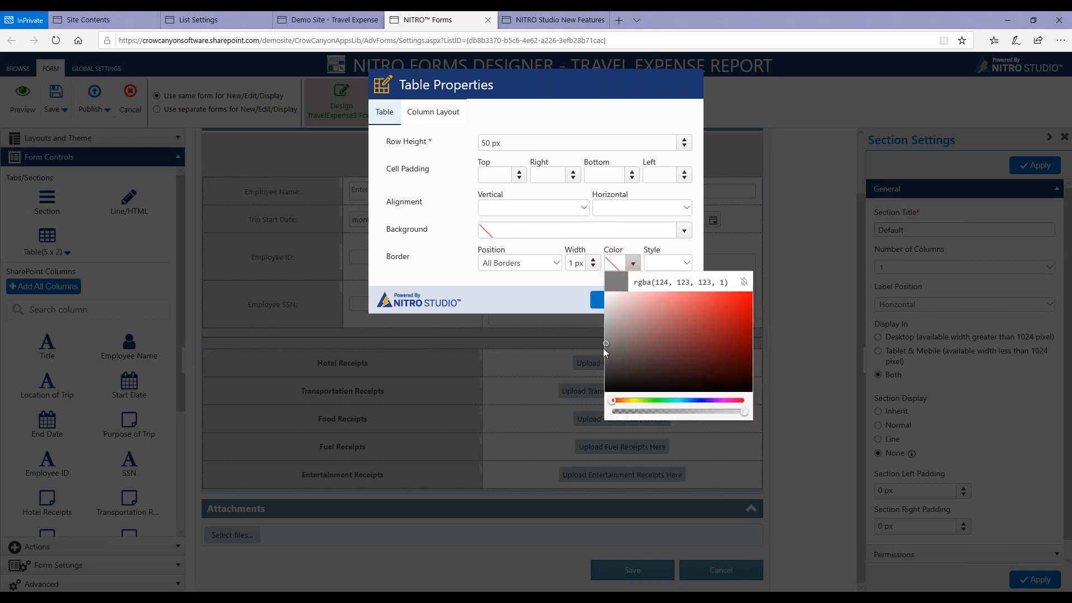
pyautogui.moveTo(604, 347); pyautogui.dragTo(609, 354)
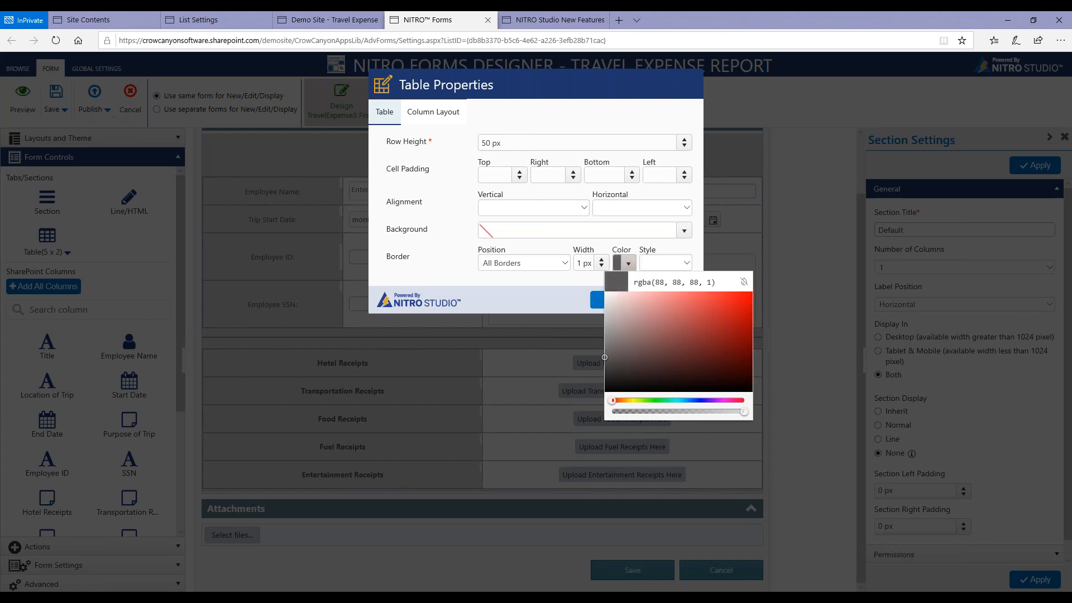
pyautogui.click(685, 264)
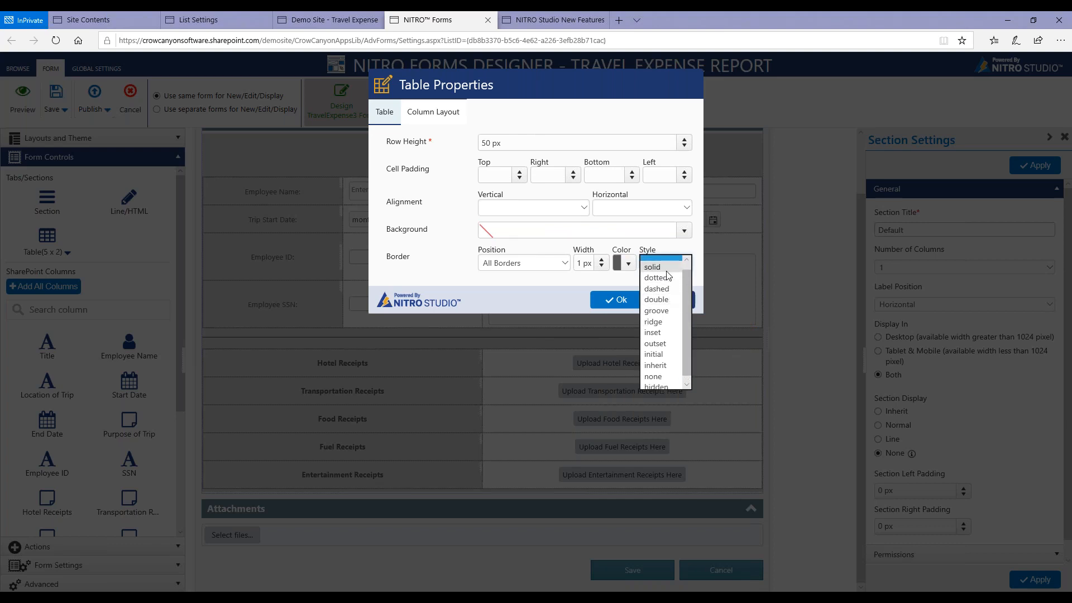
pyautogui.click(667, 268)
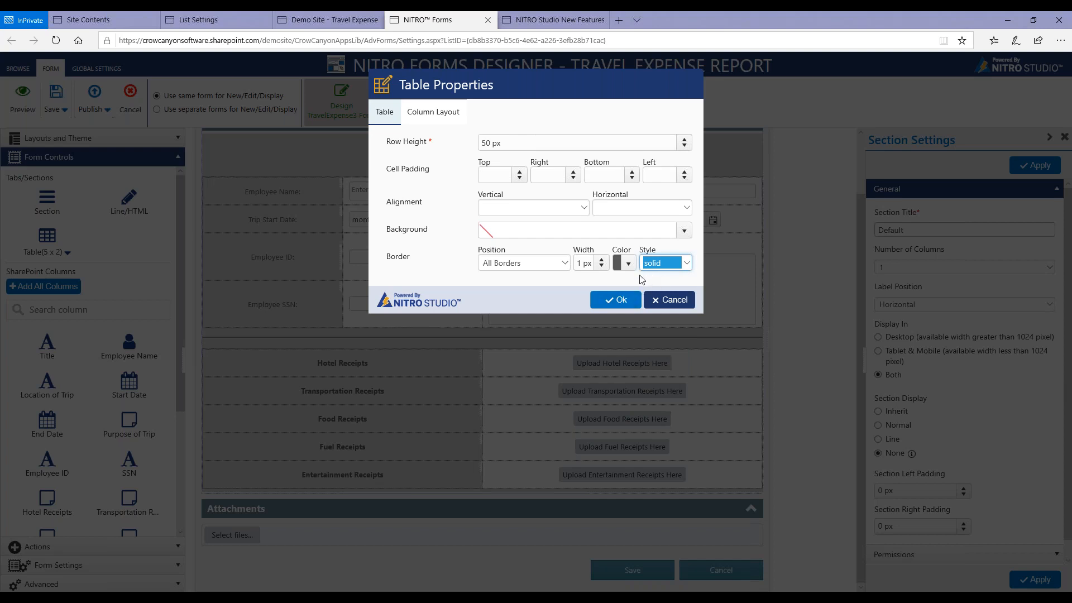
pyautogui.click(635, 302)
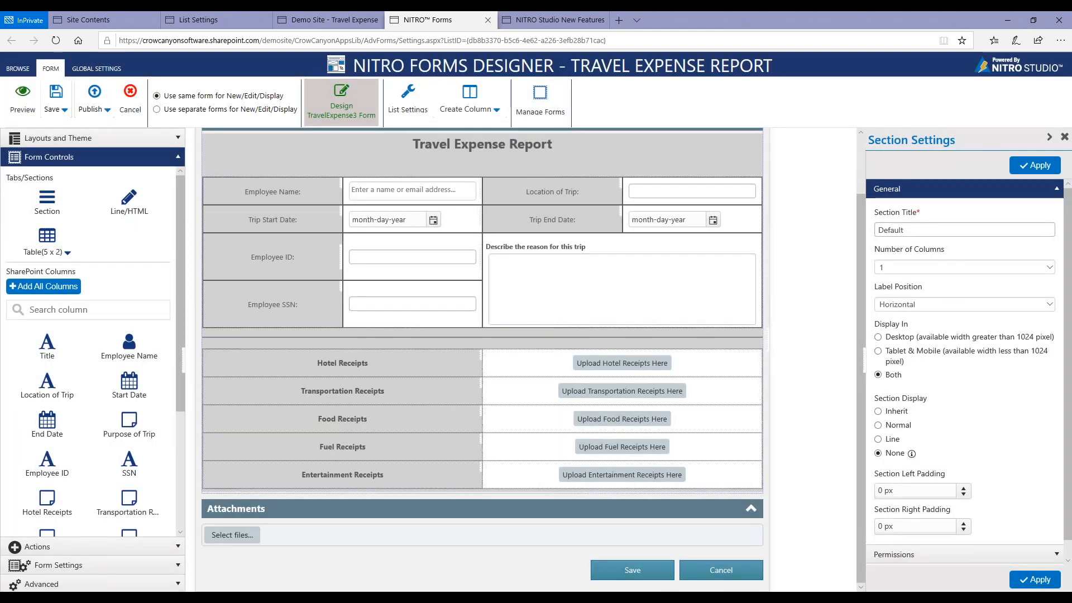
pyautogui.click(23, 99)
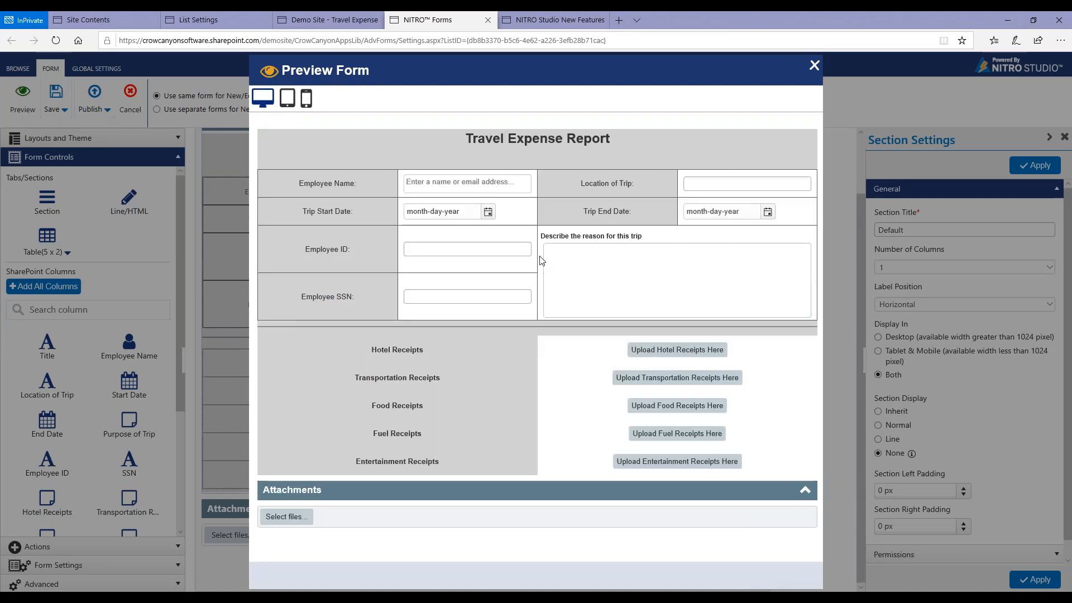
pyautogui.click(814, 66)
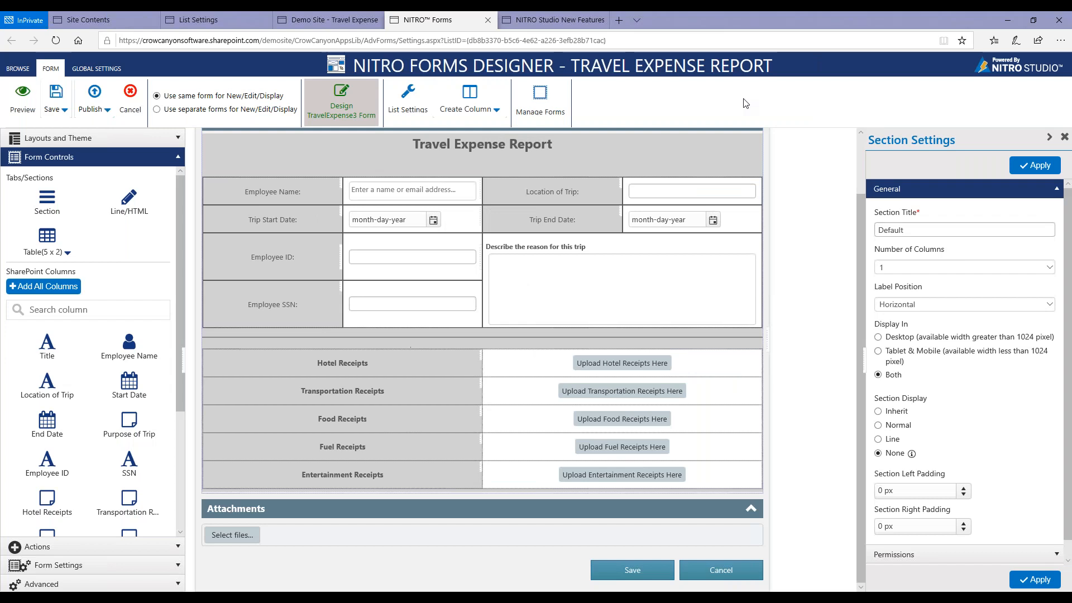
# Give the receipts table All Borders with 1 px width, colour rgba(87, 87, 87, 1) and solid style.
pyautogui.rightClick(413, 363)
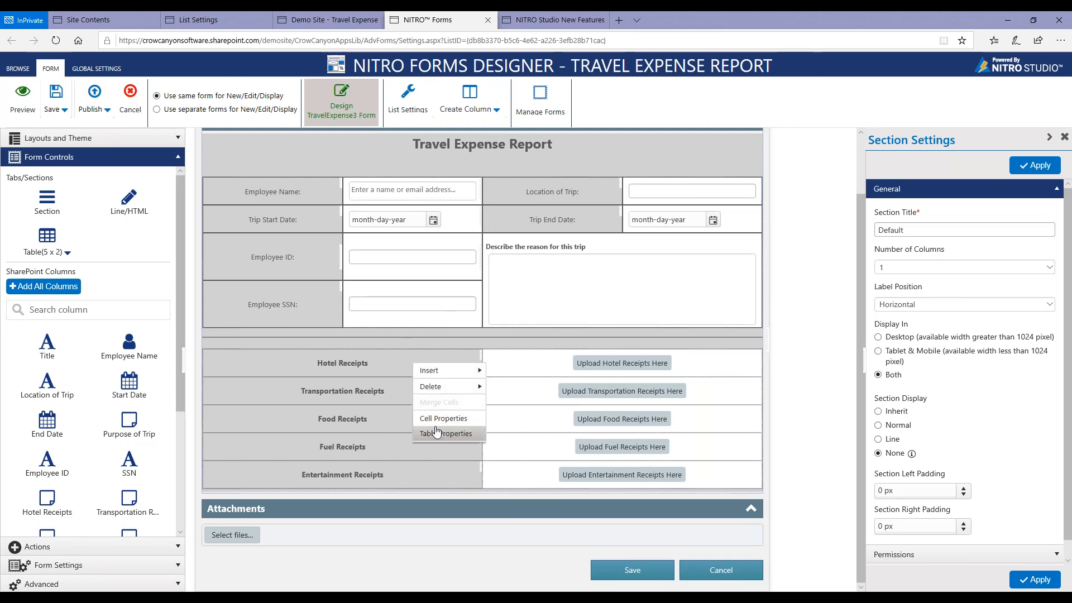
pyautogui.click(436, 432)
pyautogui.click(592, 259)
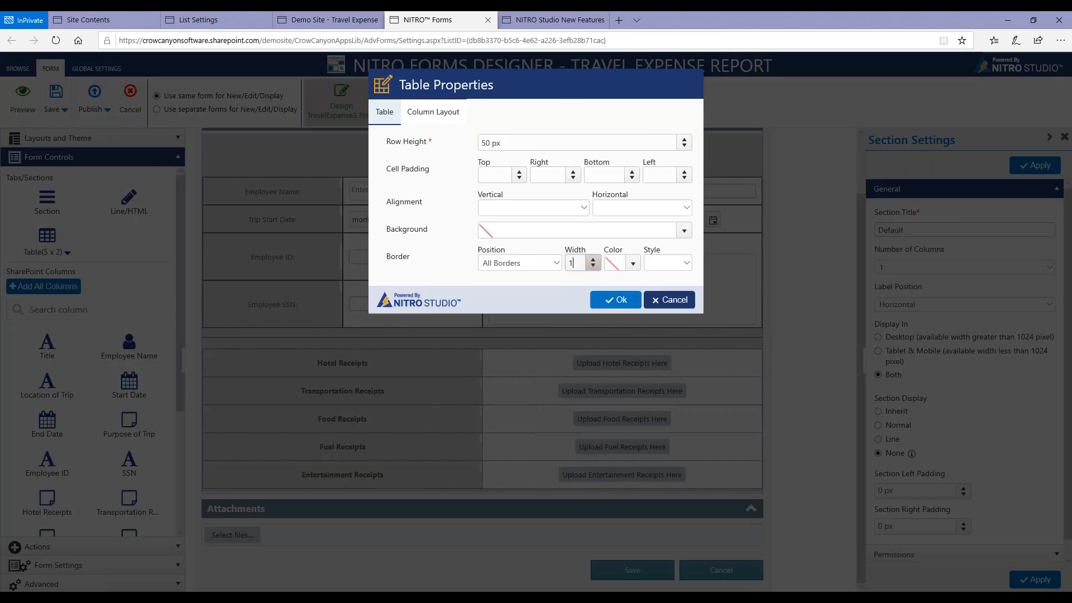
pyautogui.click(629, 267)
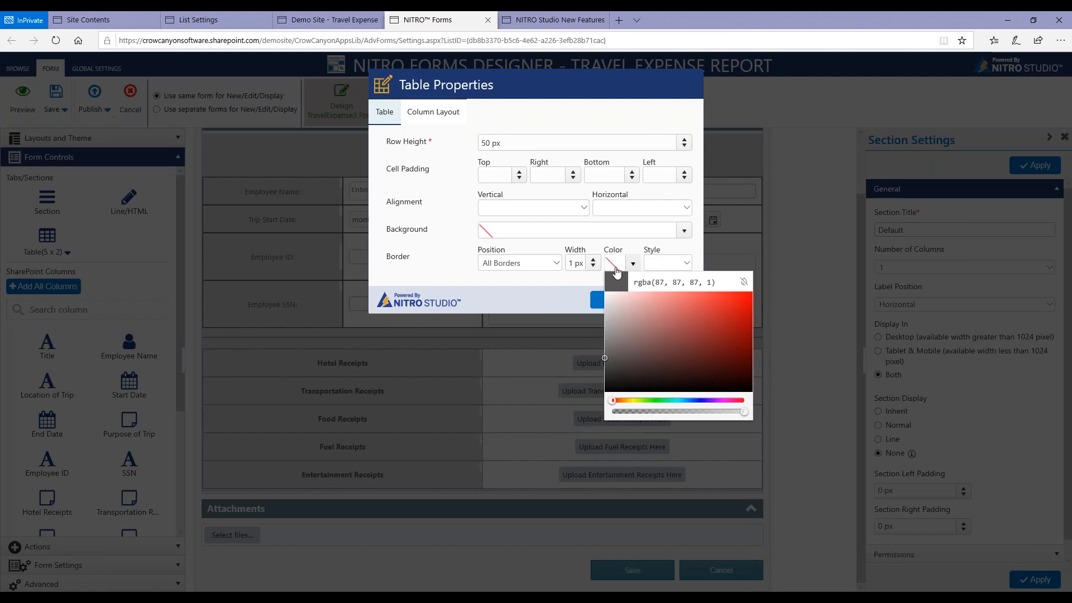
pyautogui.click(688, 266)
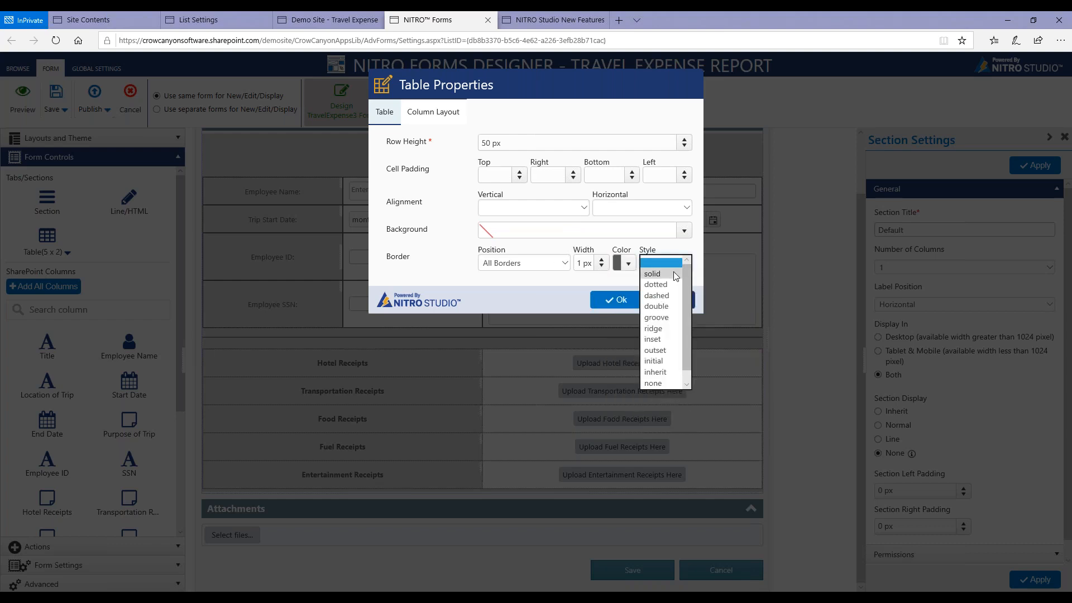
pyautogui.click(659, 274)
pyautogui.click(620, 300)
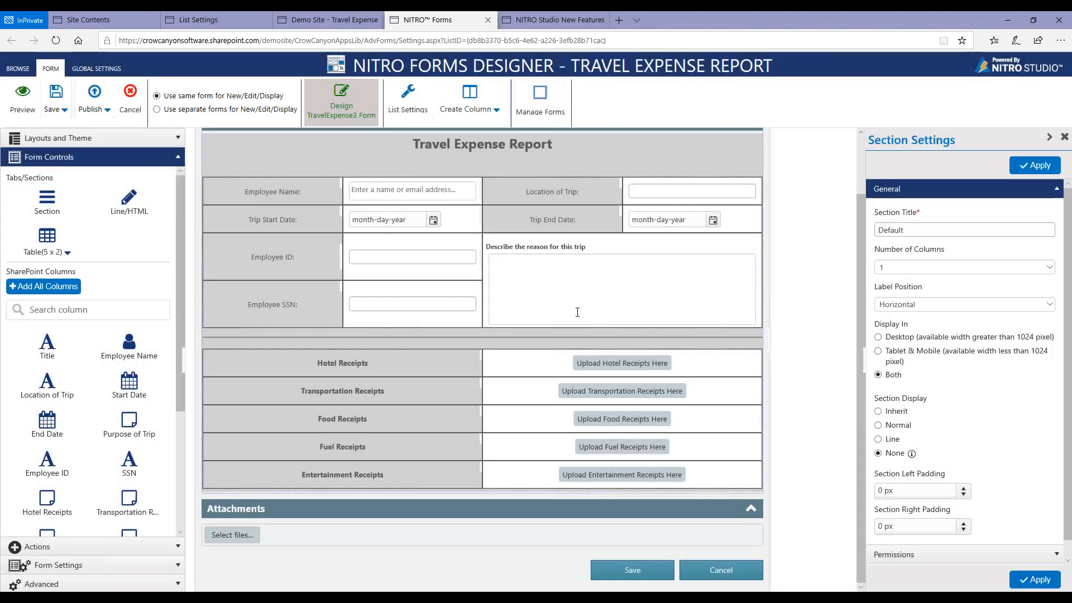
# Preview the bordered form in desktop, tablet and phone layouts, checking the full length, and close the preview.
pyautogui.click(22, 96)
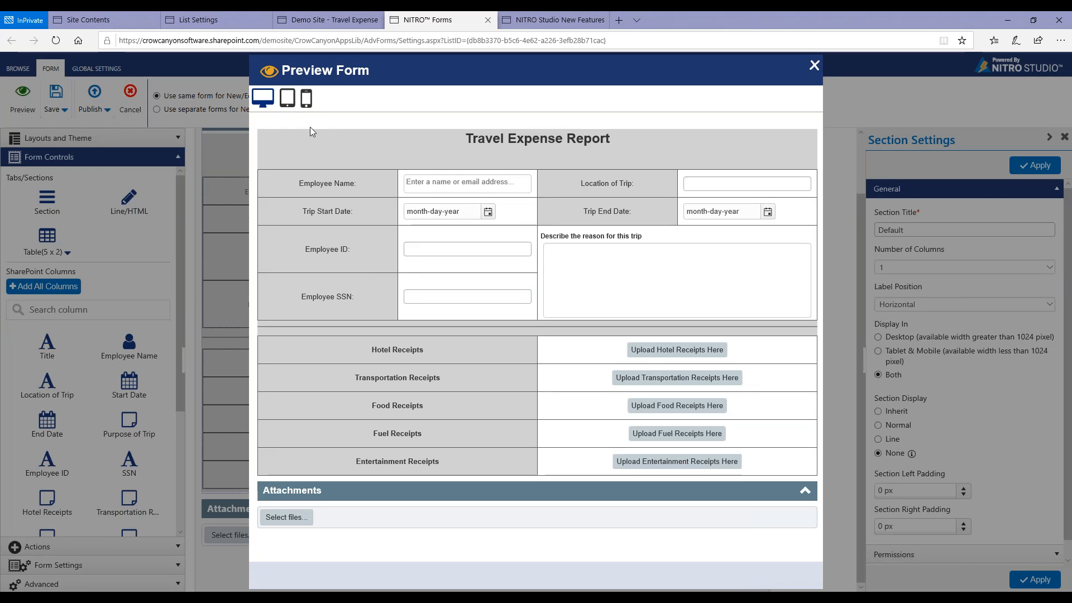
pyautogui.click(288, 101)
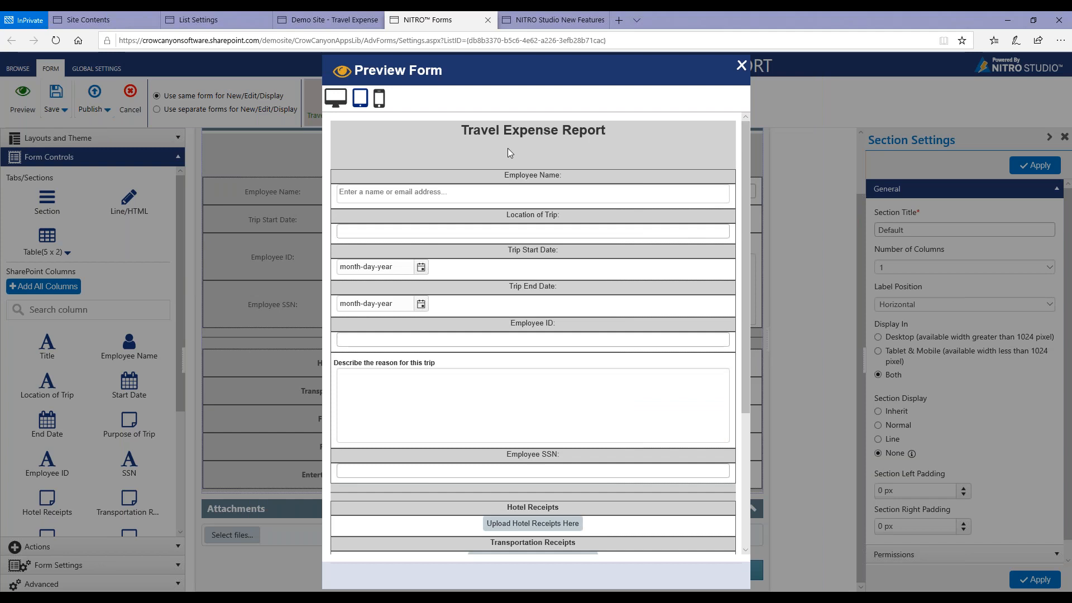
pyautogui.scroll(-4, 508, 149)
pyautogui.scroll(4, 507, 148)
pyautogui.click(379, 98)
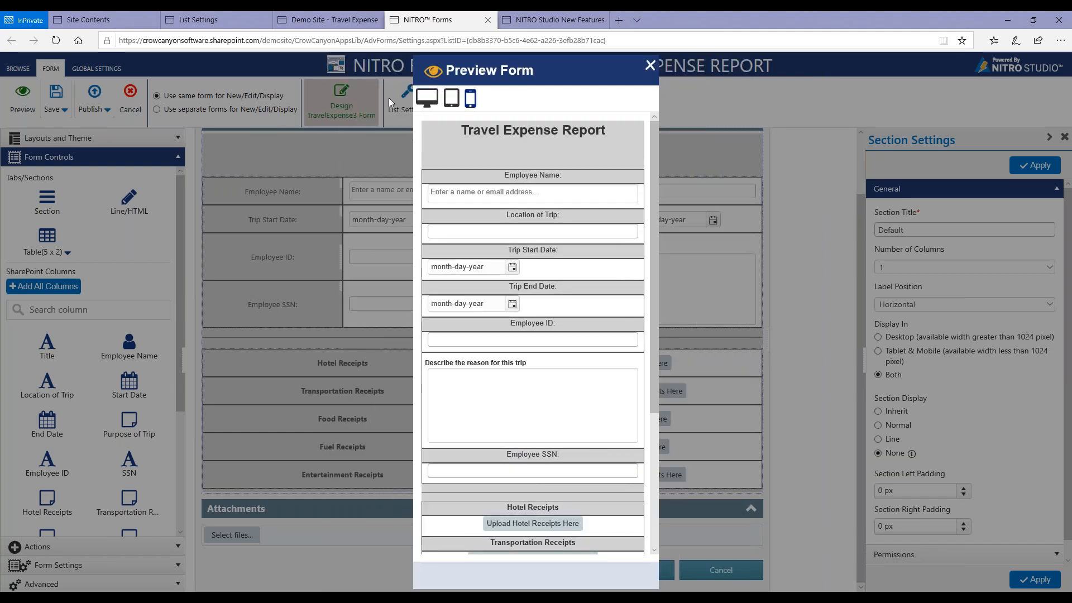
pyautogui.scroll(-3, 558, 163)
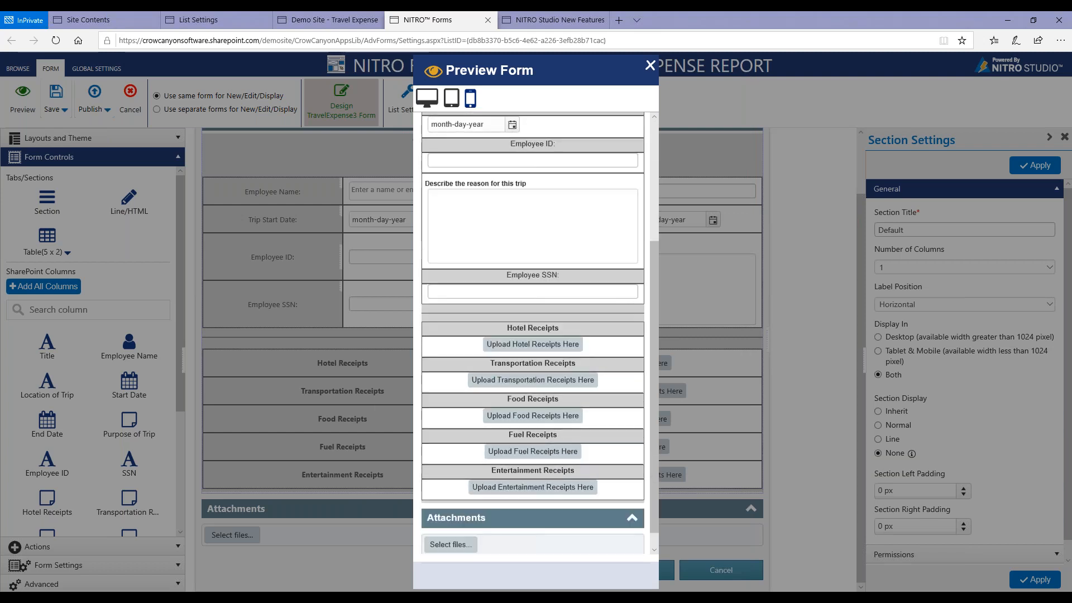
pyautogui.scroll(2, 558, 162)
pyautogui.scroll(1, 532, 279)
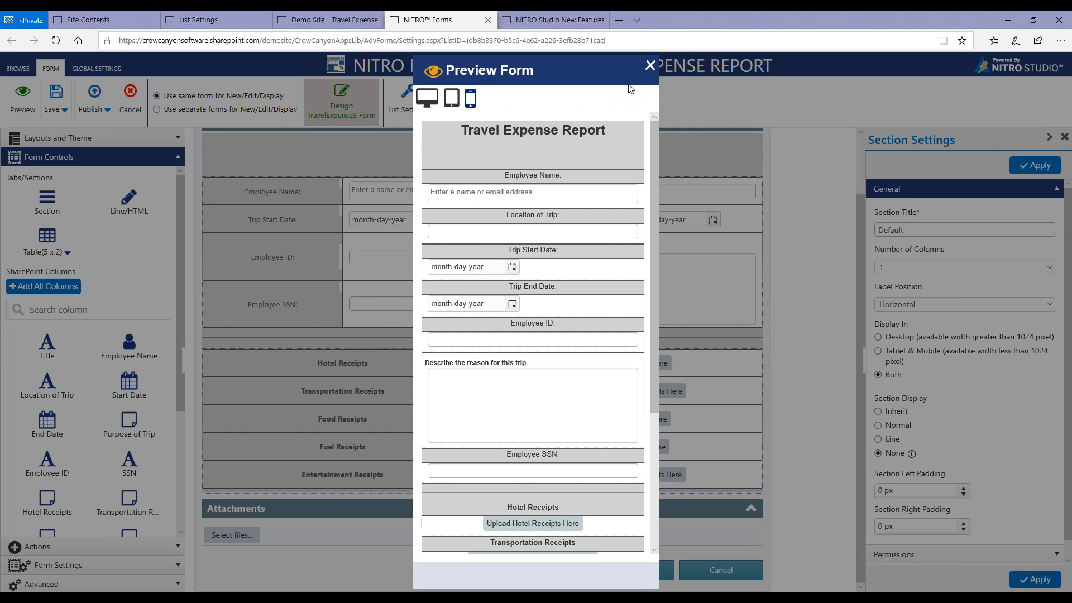
pyautogui.scroll(-5, 593, 179)
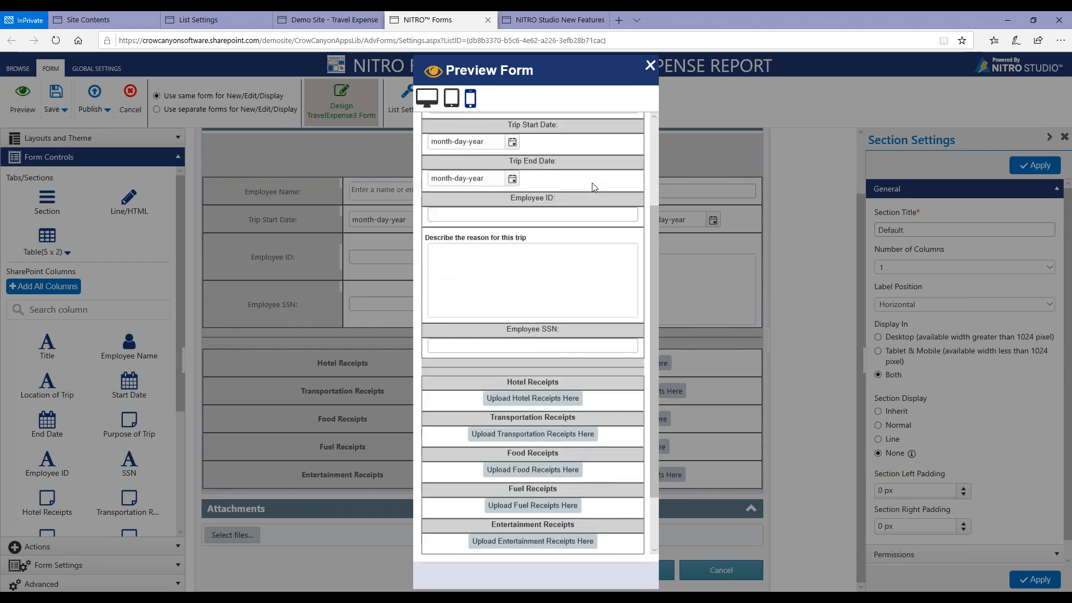
pyautogui.scroll(5, 593, 178)
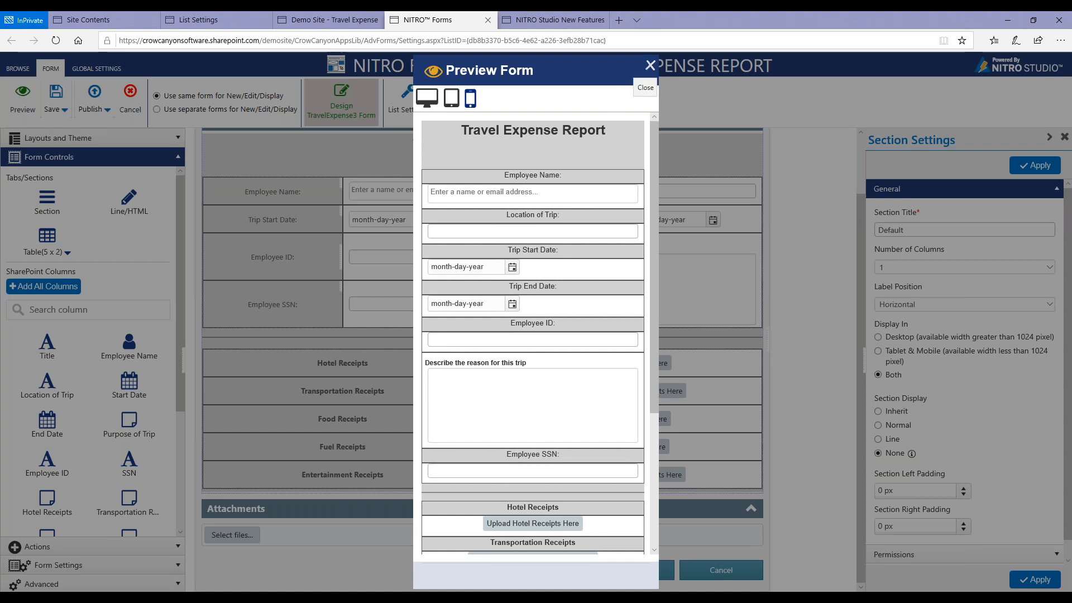
pyautogui.click(650, 65)
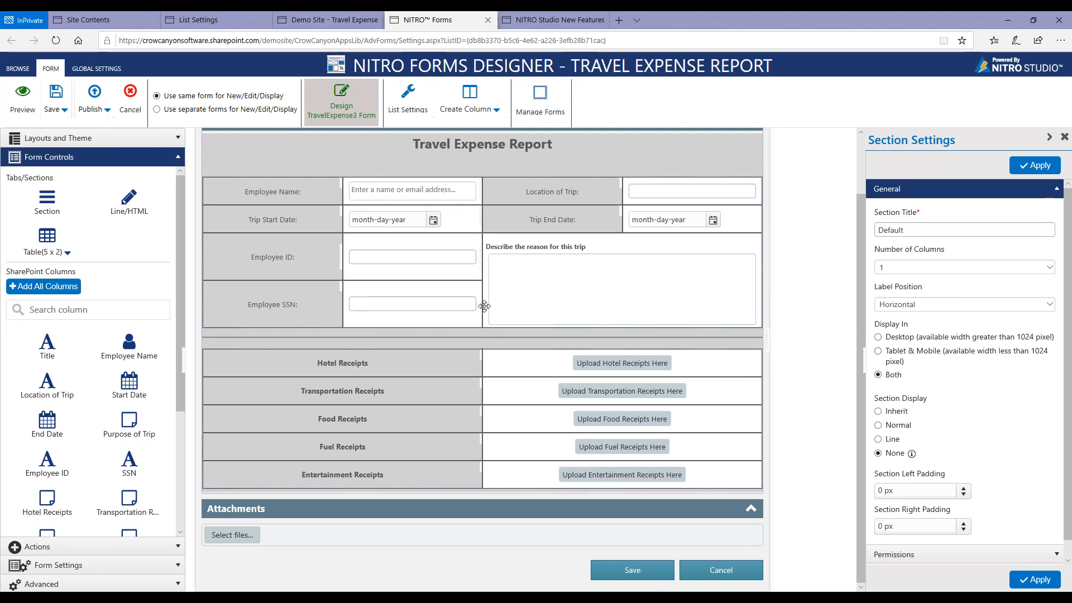
# Insert an empty column at the left edge and another at the right edge of the employee details table.
pyautogui.rightClick(500, 190)
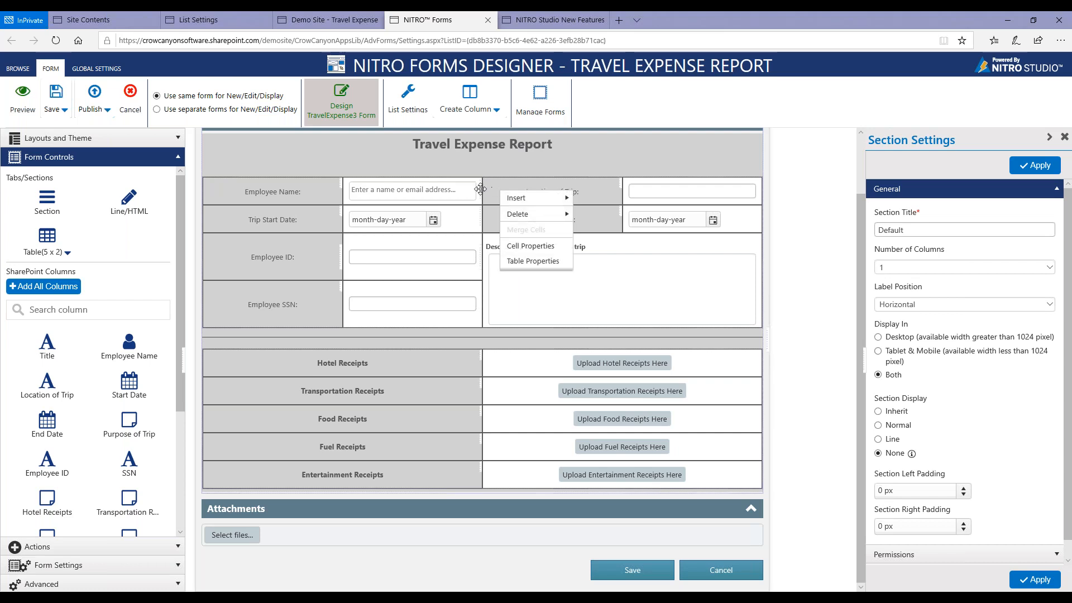
pyautogui.moveTo(511, 200)
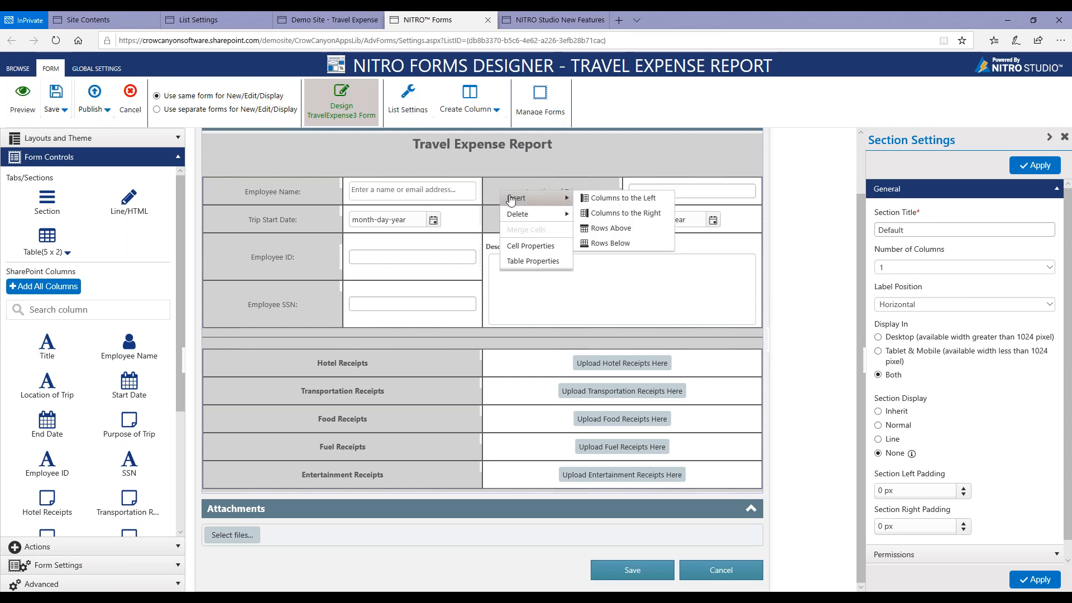
pyautogui.click(600, 198)
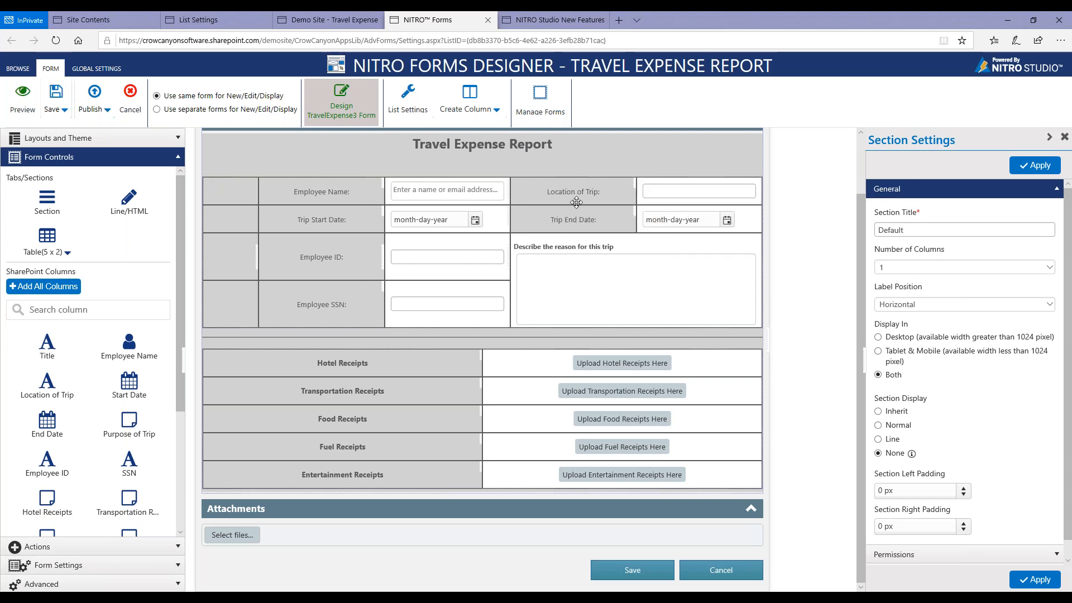
pyautogui.rightClick(538, 194)
pyautogui.moveTo(561, 206)
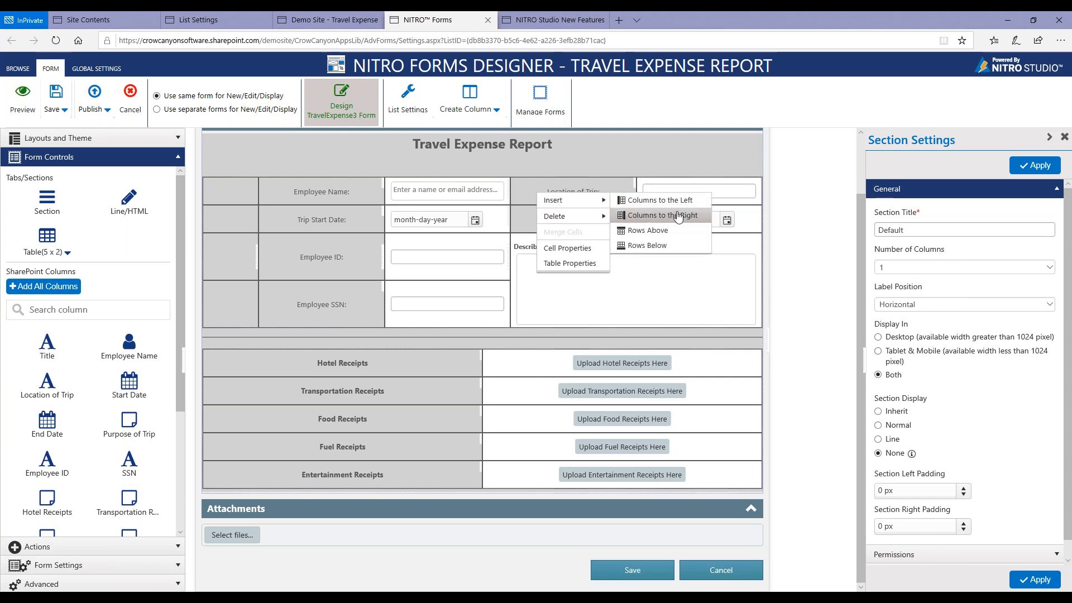
pyautogui.click(678, 217)
# Insert an empty row above the Employee Name row of the employee details table and delete that row again.
pyautogui.rightClick(564, 197)
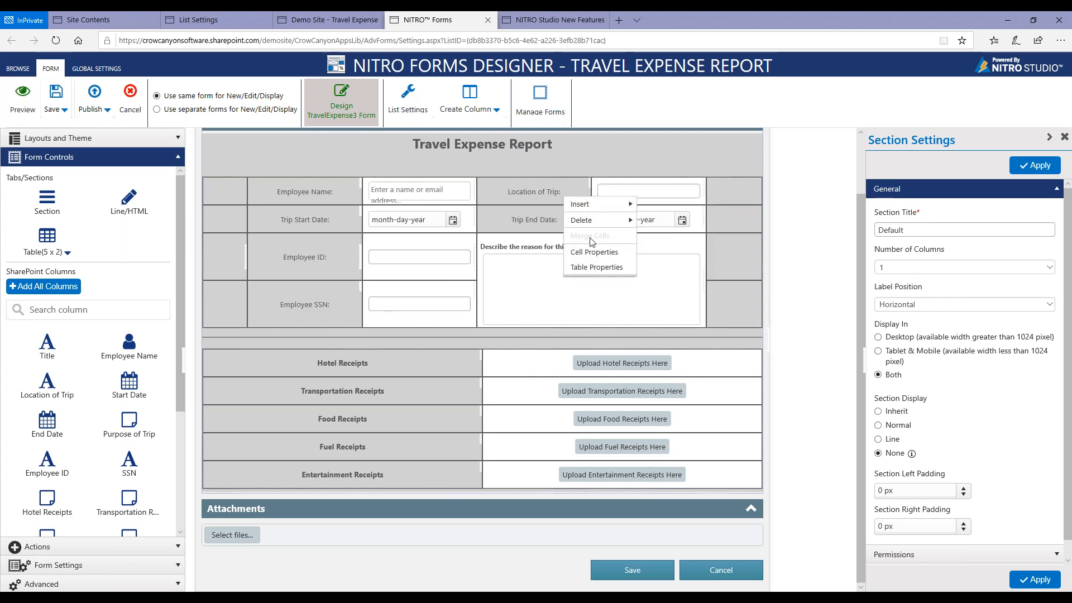
pyautogui.moveTo(596, 204)
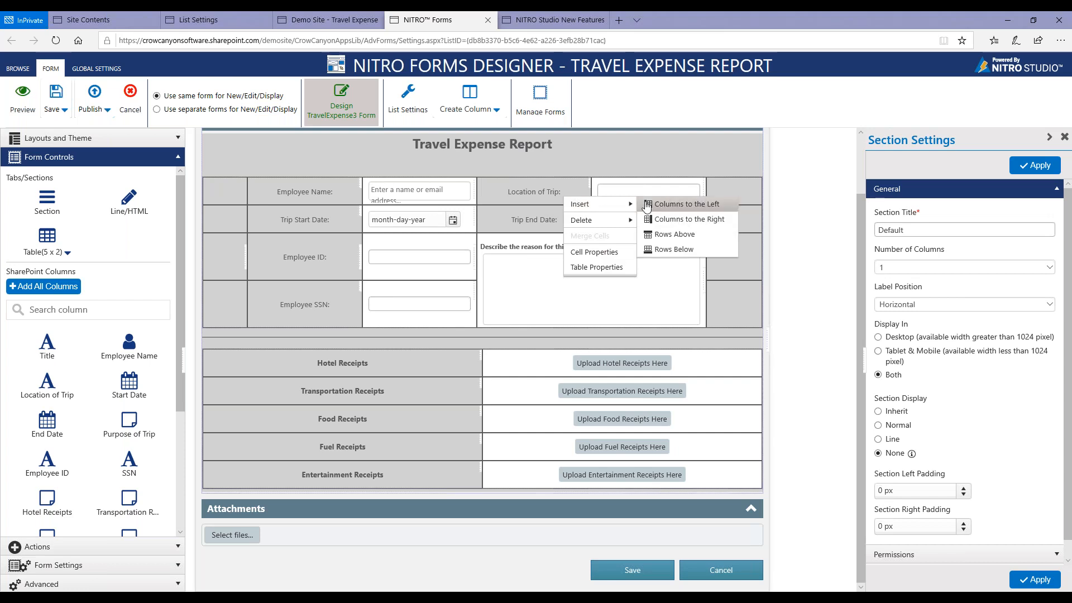
pyautogui.click(665, 233)
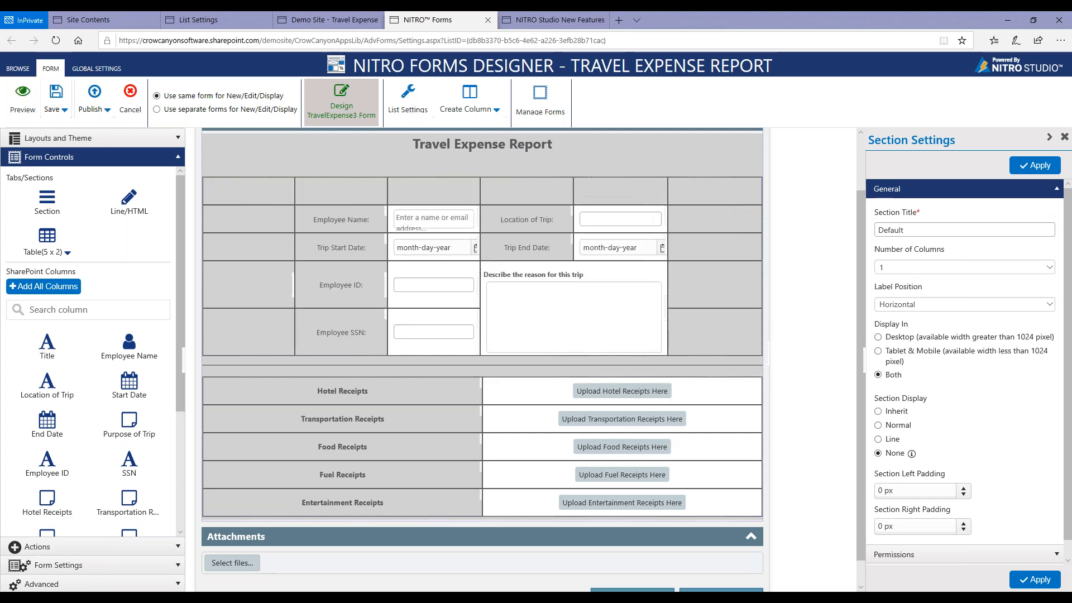
pyautogui.rightClick(531, 190)
pyautogui.moveTo(590, 215)
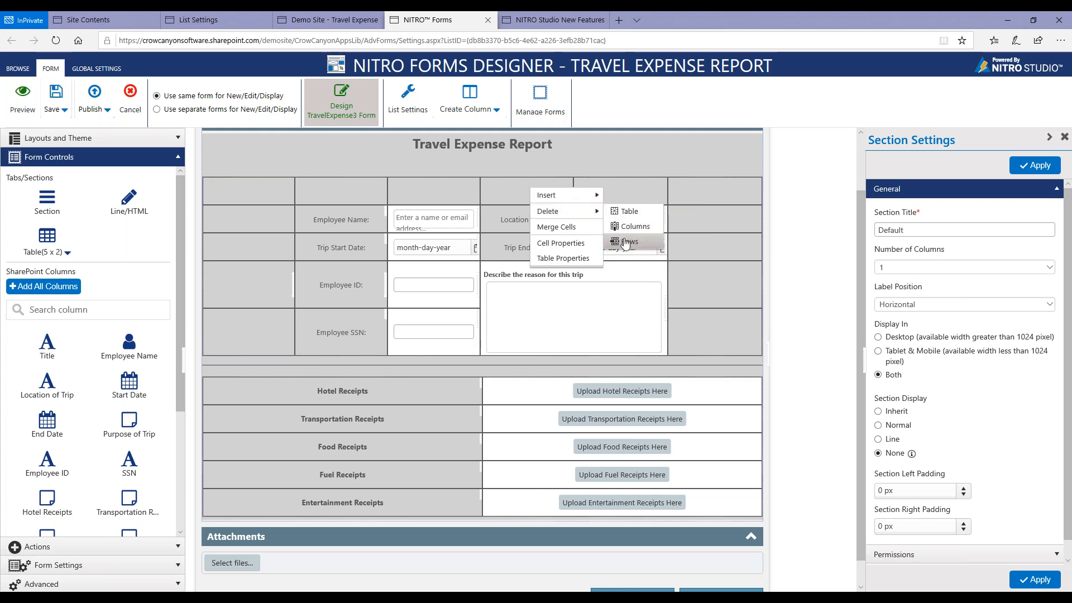
pyautogui.click(626, 243)
# Delete the empty right and left outer columns from the employee details table.
pyautogui.rightClick(724, 197)
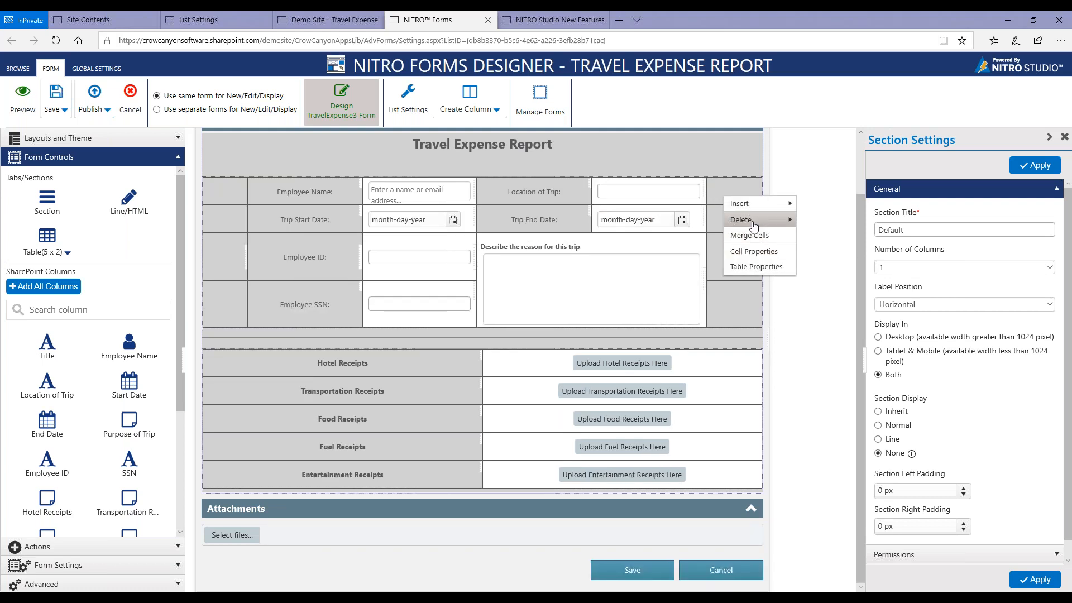
pyautogui.moveTo(753, 224)
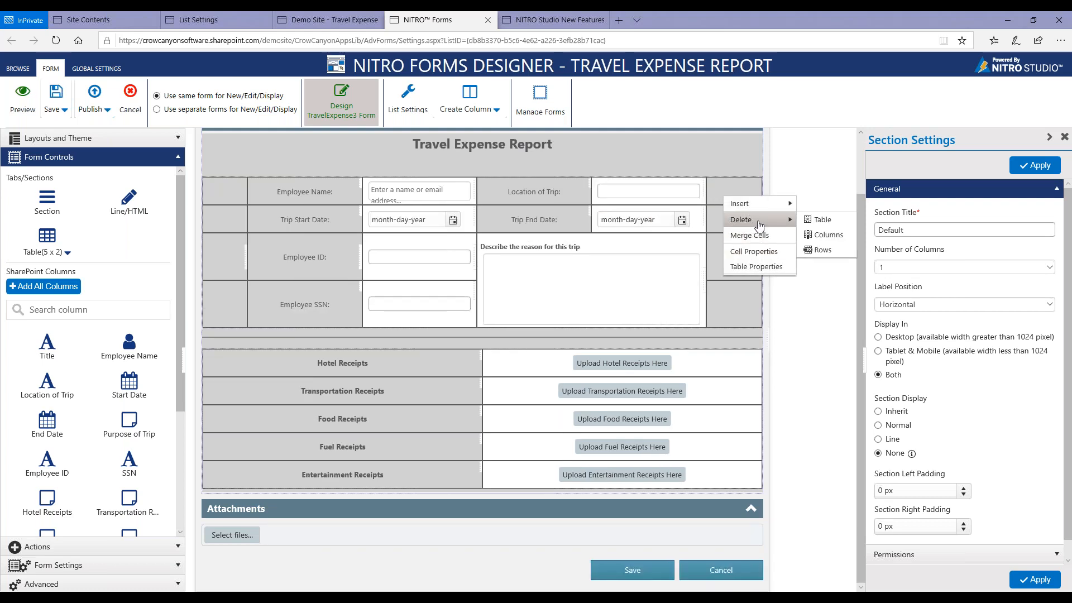
pyautogui.click(815, 235)
pyautogui.rightClick(244, 199)
pyautogui.moveTo(276, 222)
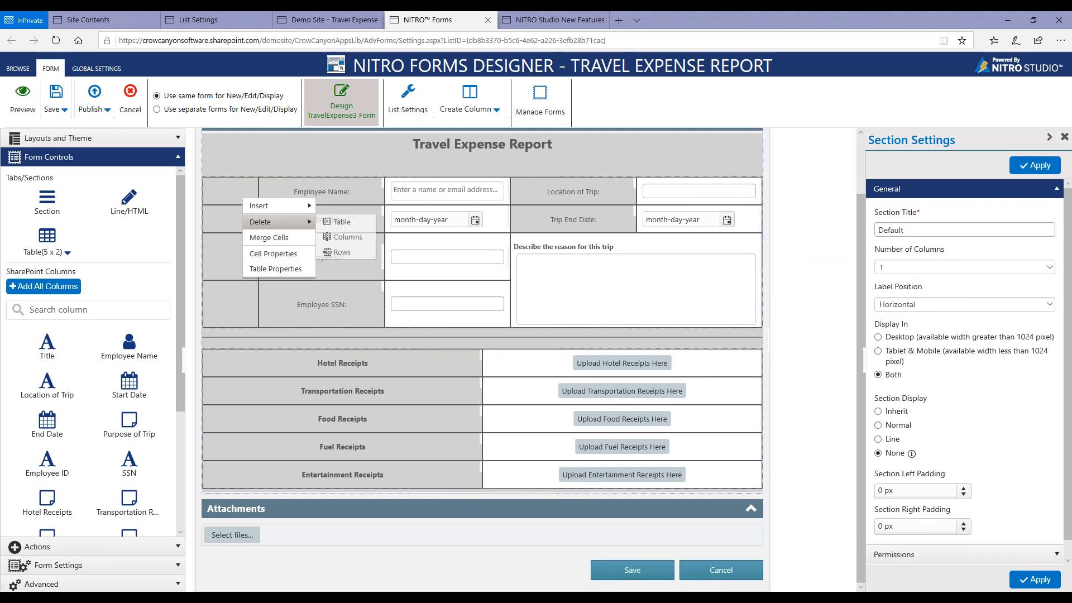
pyautogui.click(341, 240)
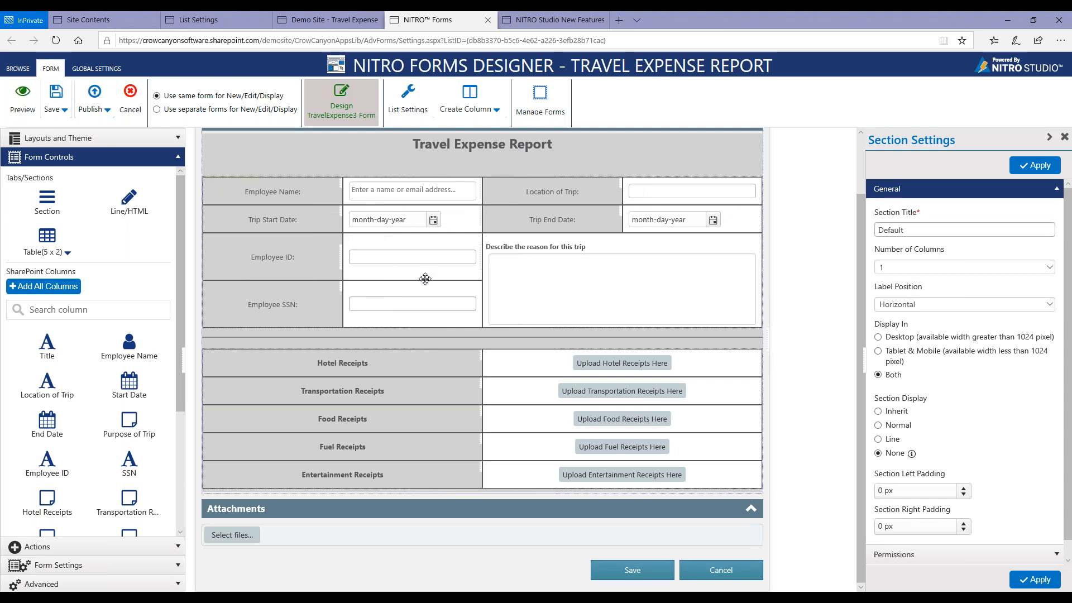
# Set the vertical alignment of the Employee Name label cell to Top.
pyautogui.rightClick(327, 196)
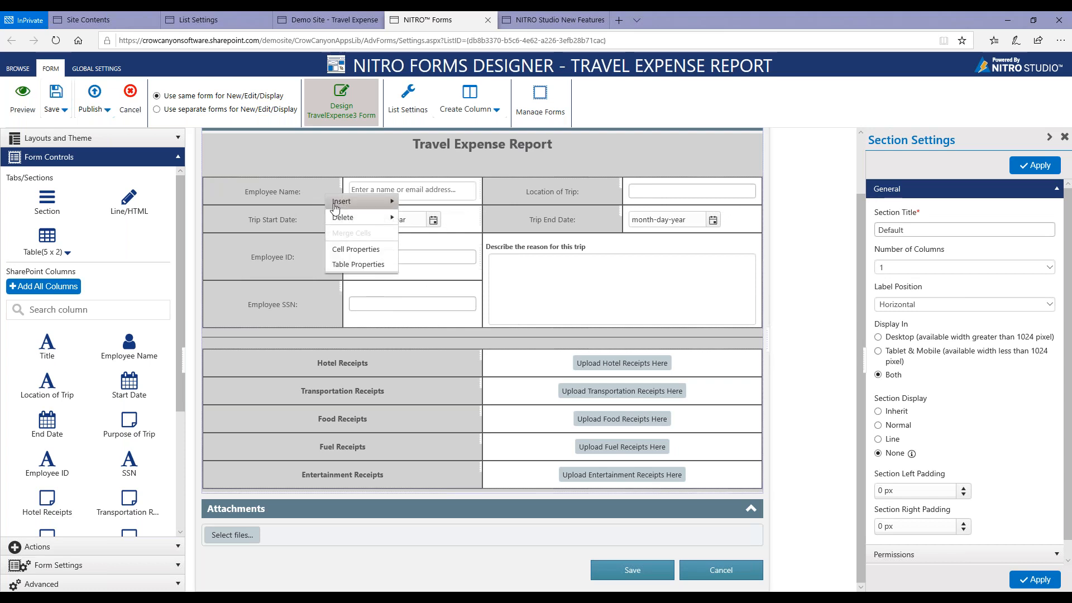
pyautogui.click(350, 251)
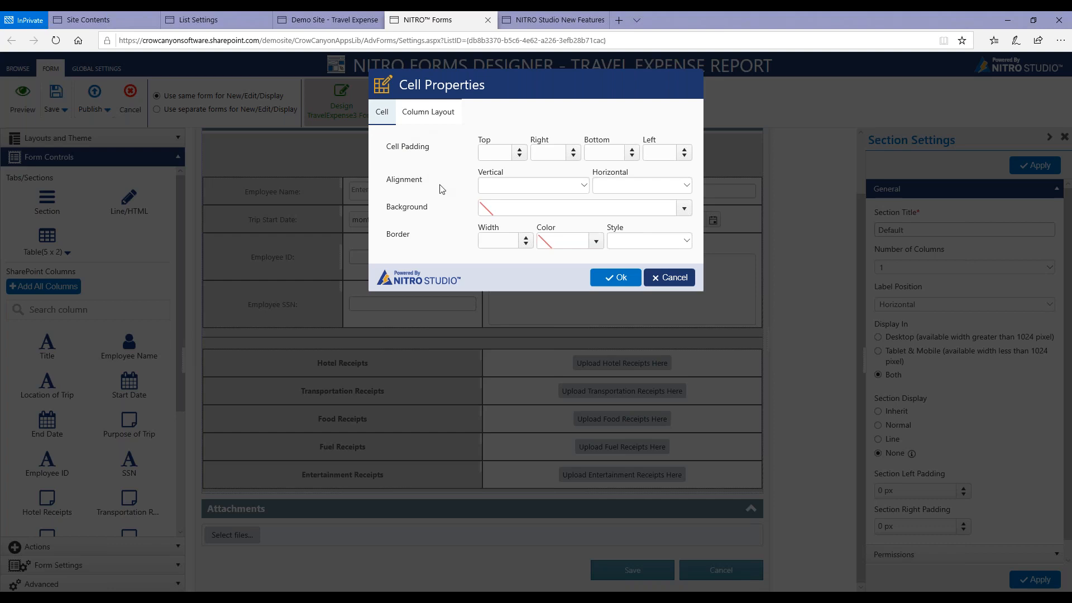
pyautogui.click(498, 189)
pyautogui.click(615, 185)
pyautogui.click(615, 186)
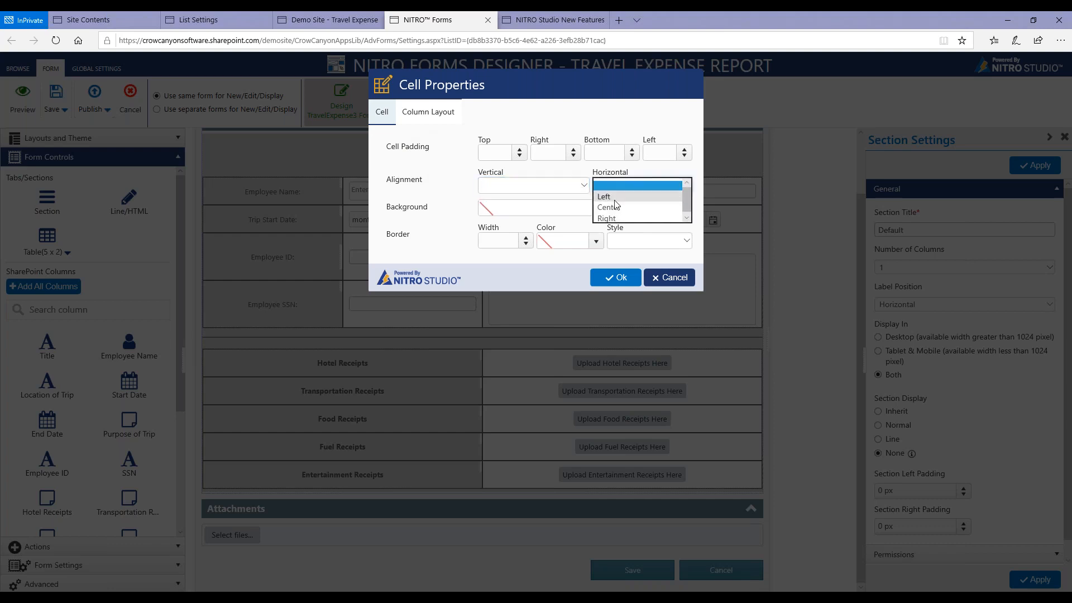
pyautogui.click(558, 185)
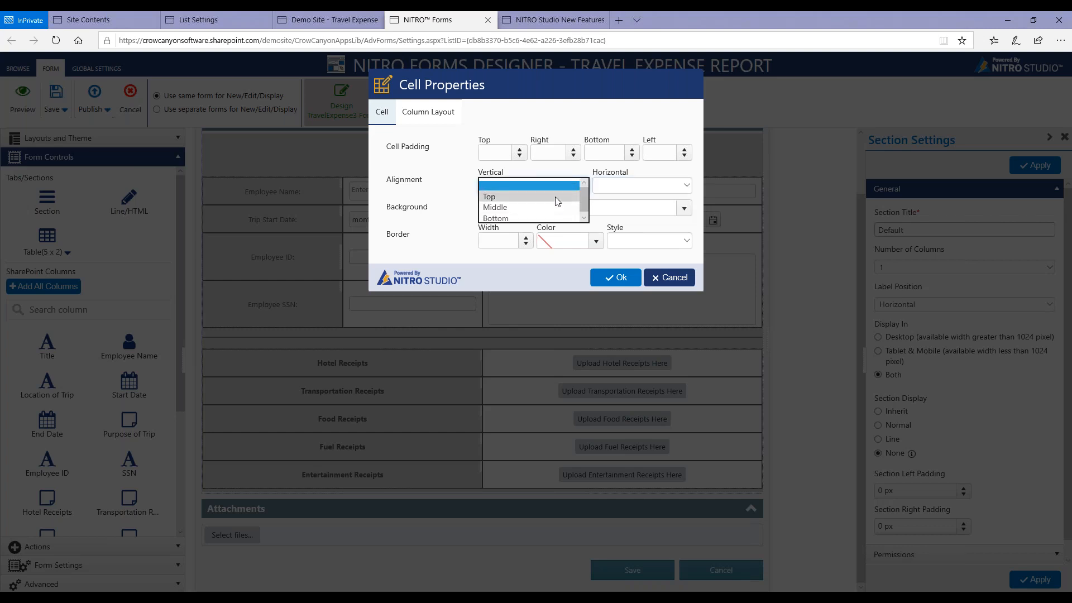
pyautogui.click(556, 198)
pyautogui.click(610, 277)
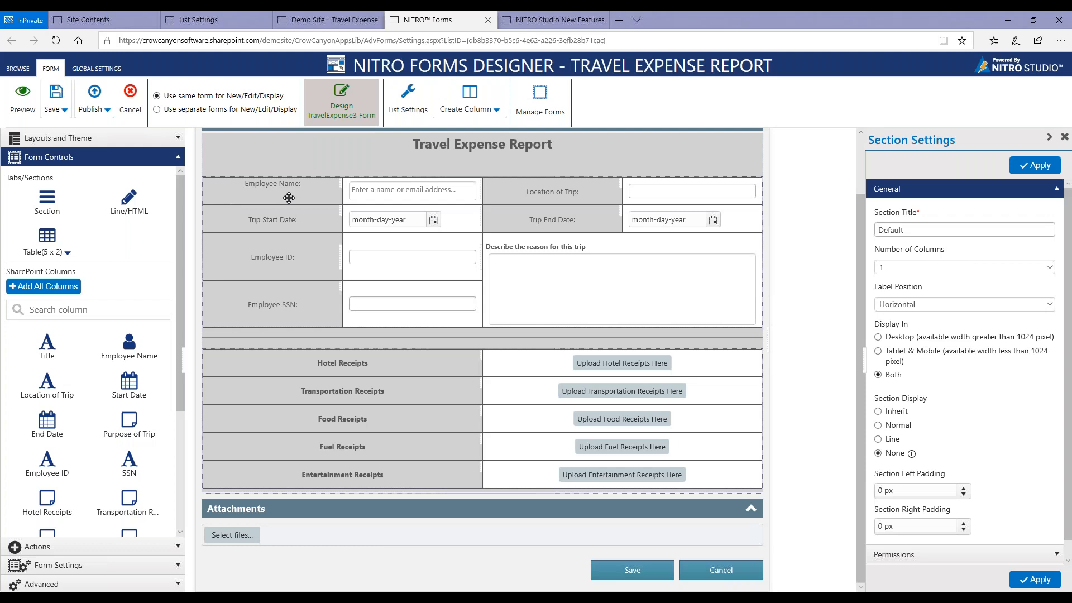
pyautogui.rightClick(304, 188)
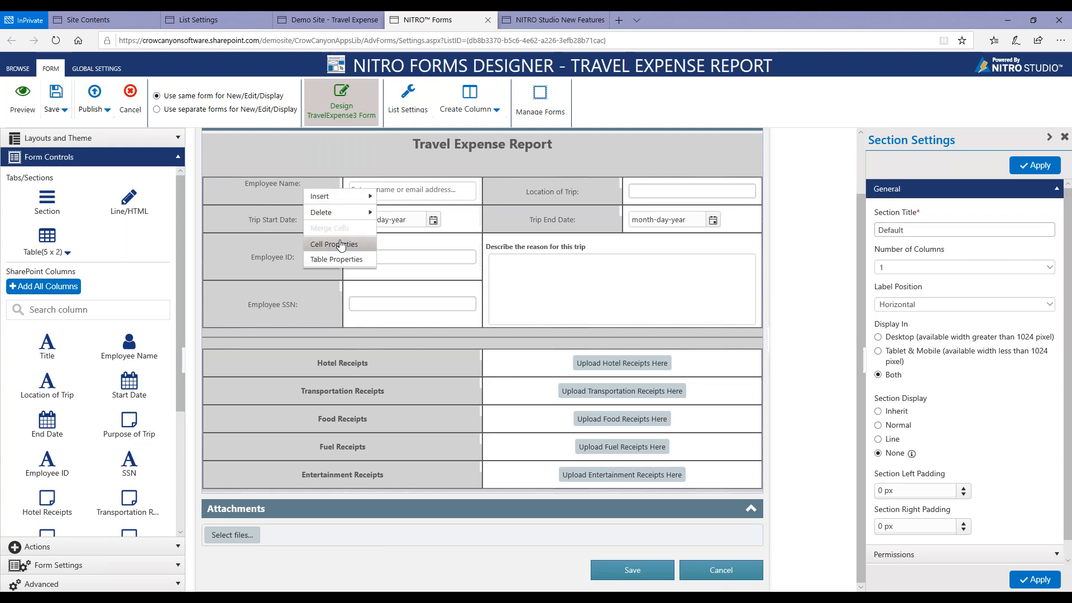
pyautogui.click(334, 244)
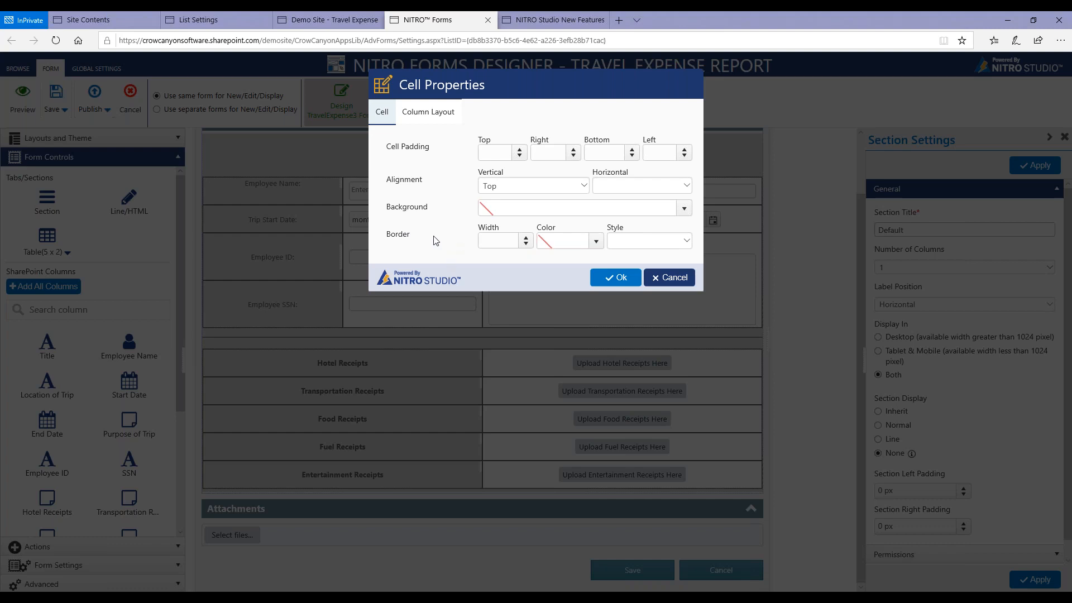
pyautogui.click(436, 115)
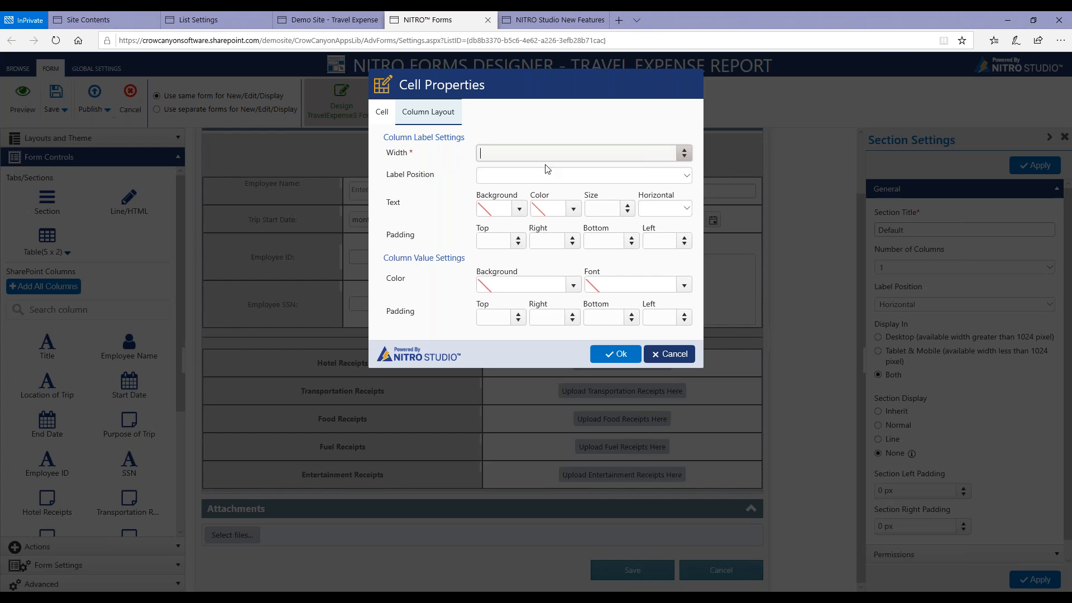
pyautogui.click(534, 177)
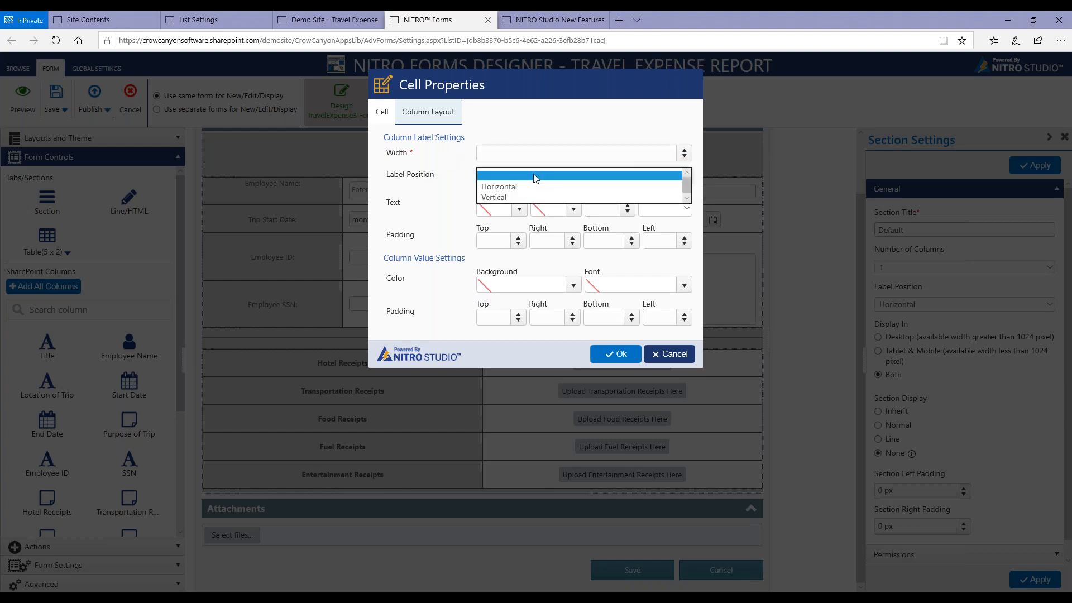
pyautogui.click(448, 196)
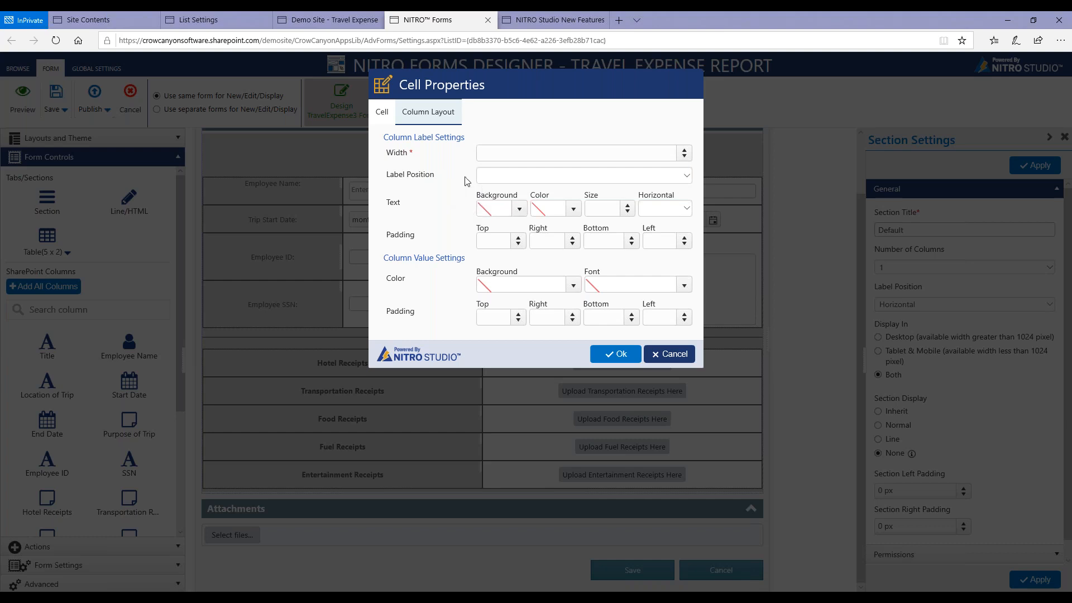
pyautogui.click(518, 215)
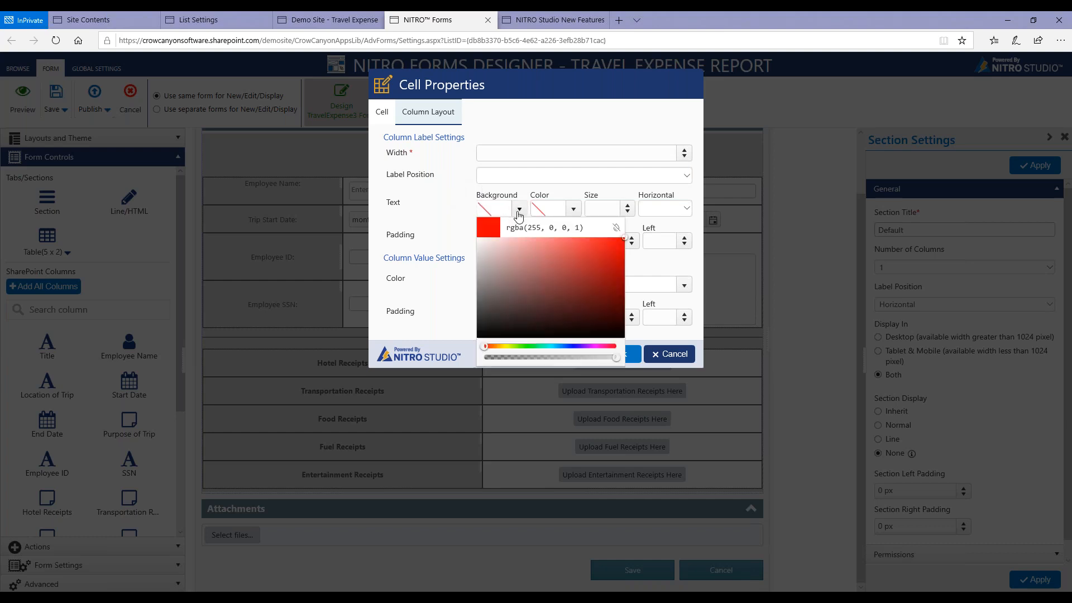
pyautogui.click(415, 203)
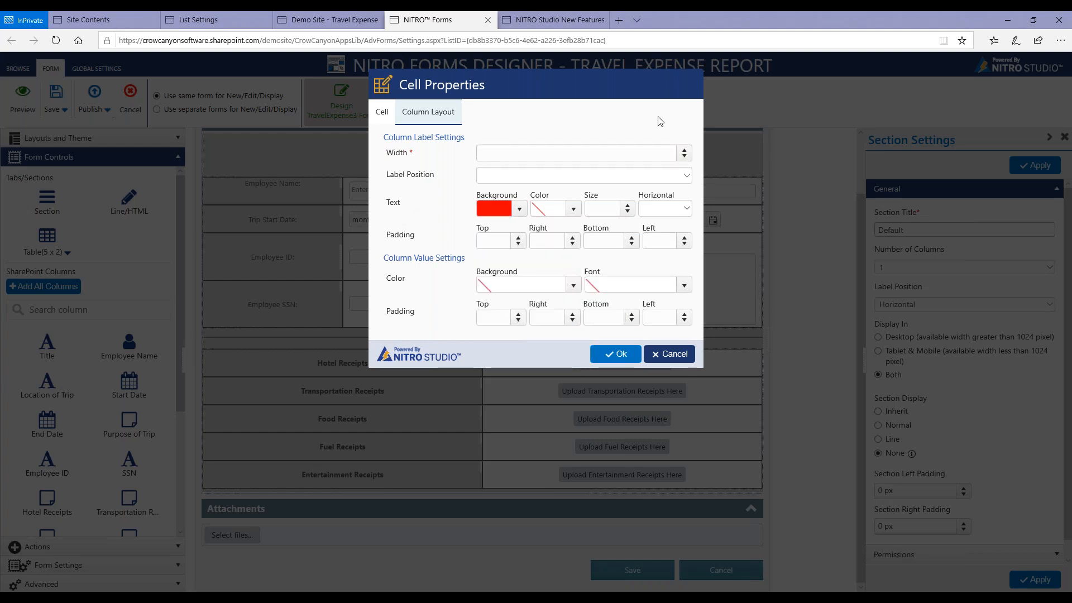
pyautogui.click(673, 352)
# Give the label of the "Describe the reason for this trip" cell a light red background.
pyautogui.rightClick(707, 247)
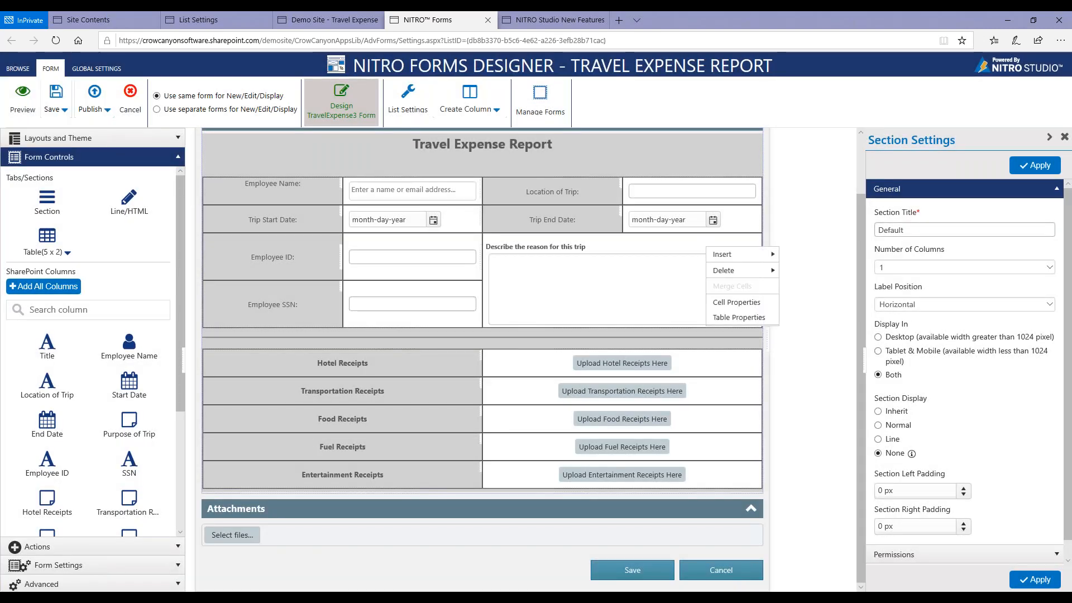
pyautogui.click(728, 302)
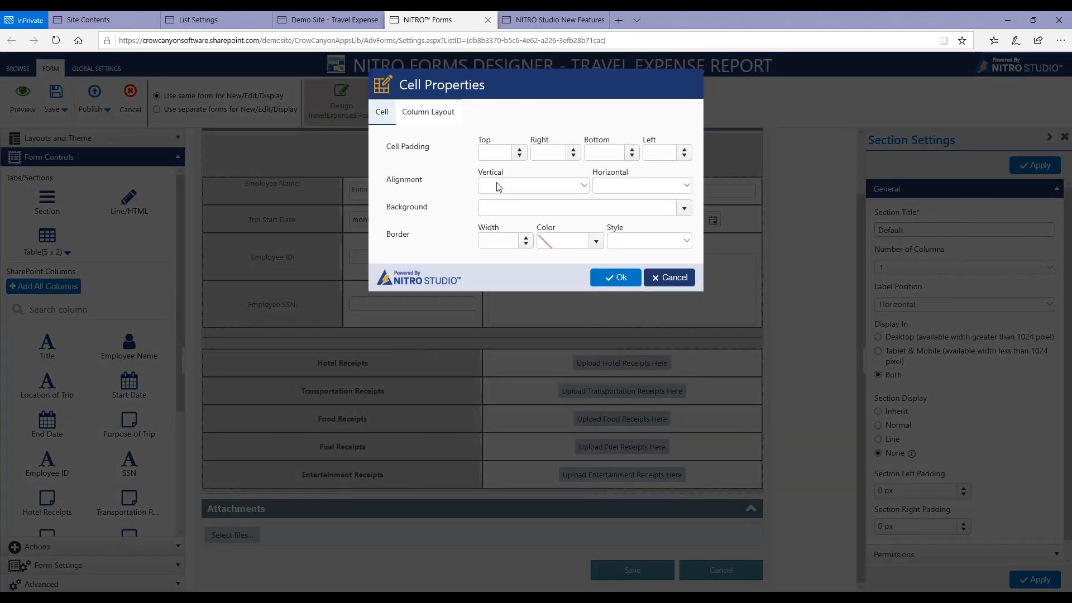
pyautogui.click(439, 117)
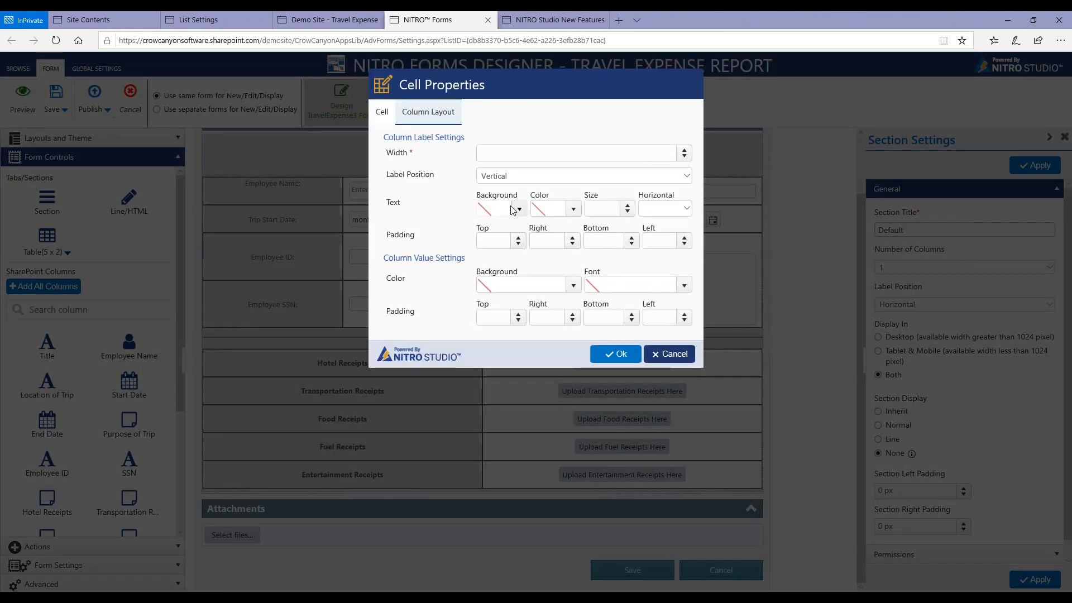
pyautogui.click(518, 210)
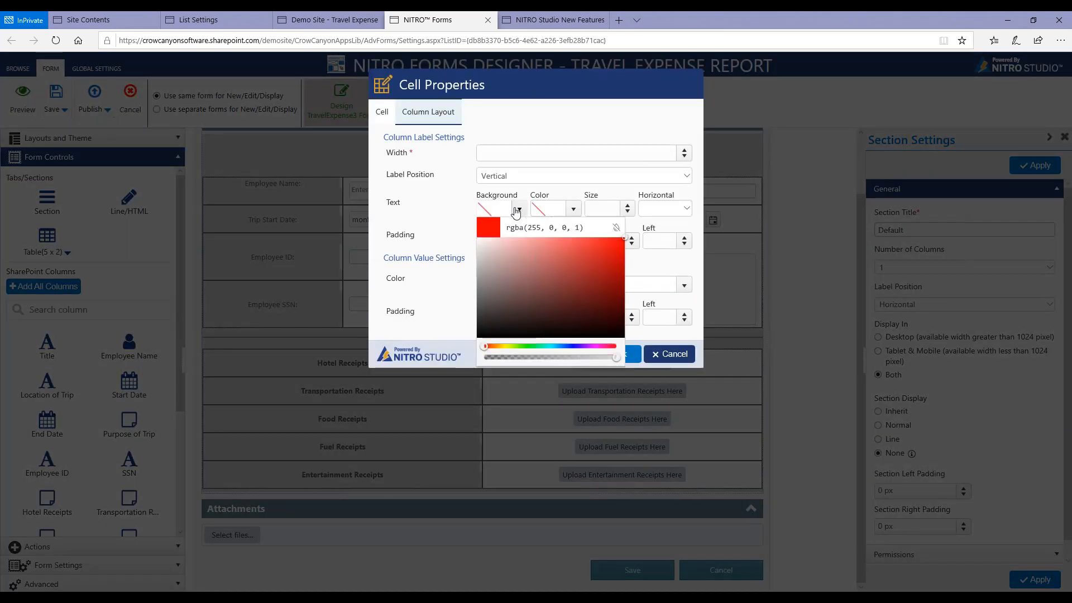
pyautogui.click(577, 240)
pyautogui.click(637, 362)
pyautogui.click(637, 357)
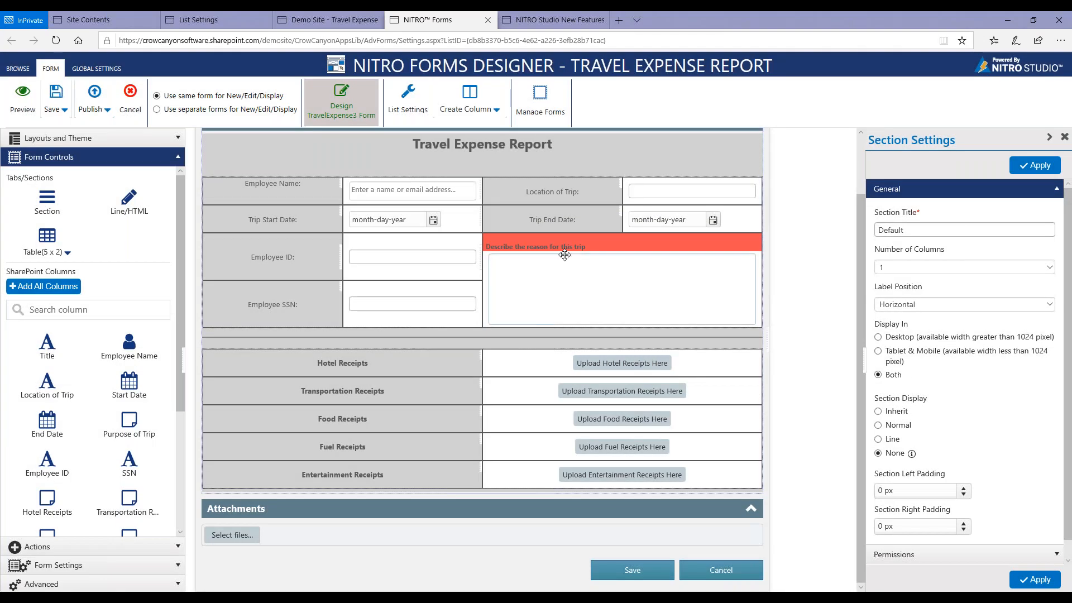
# Set the trip reason cell's label text to black with a size of 11 px.
pyautogui.rightClick(603, 243)
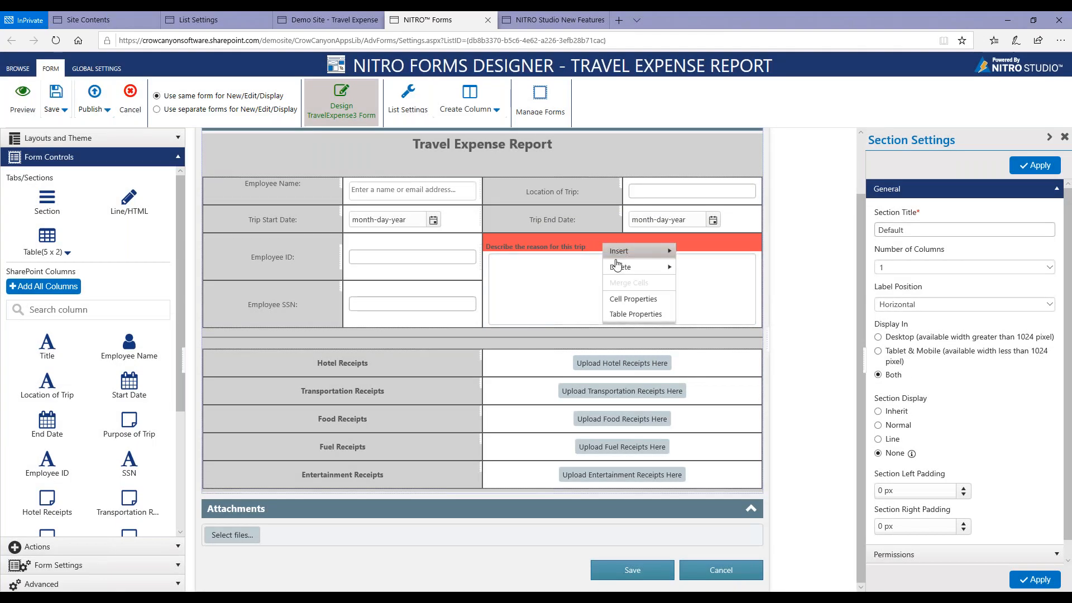
pyautogui.click(625, 298)
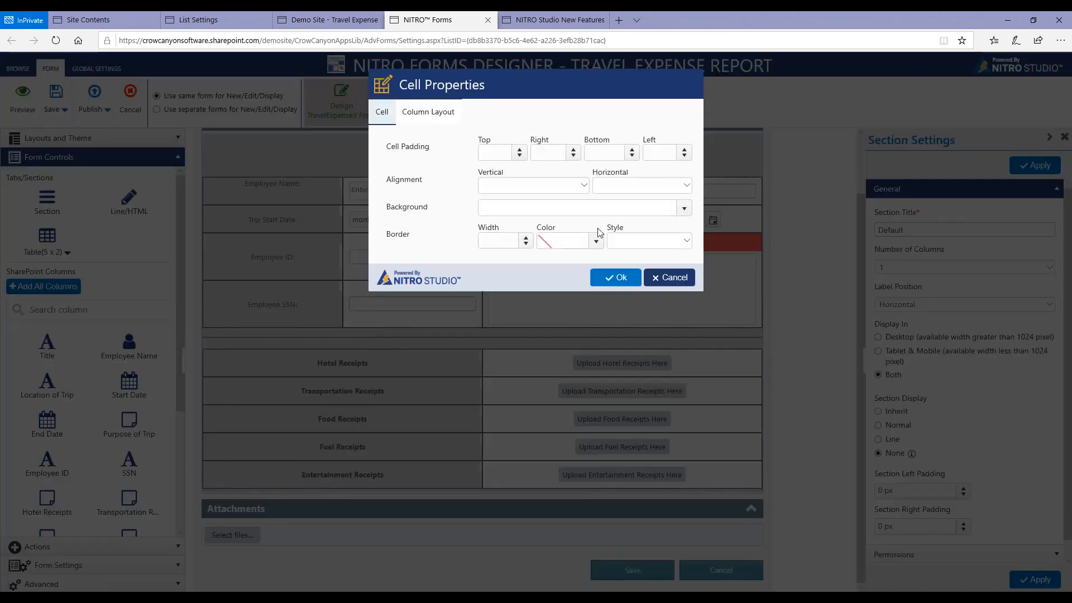
pyautogui.click(438, 116)
pyautogui.click(571, 209)
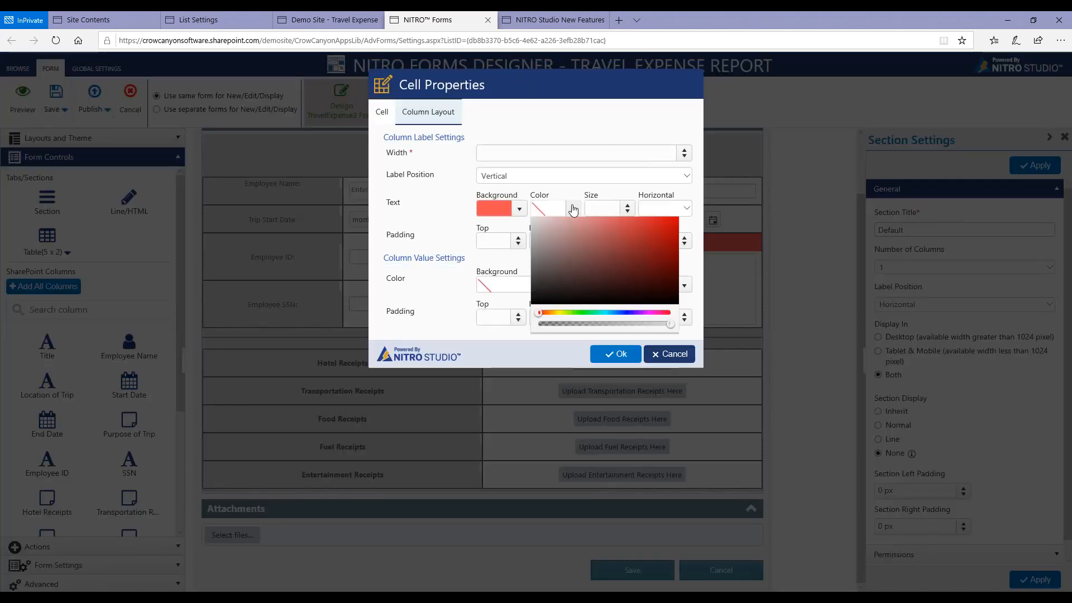
pyautogui.click(535, 331)
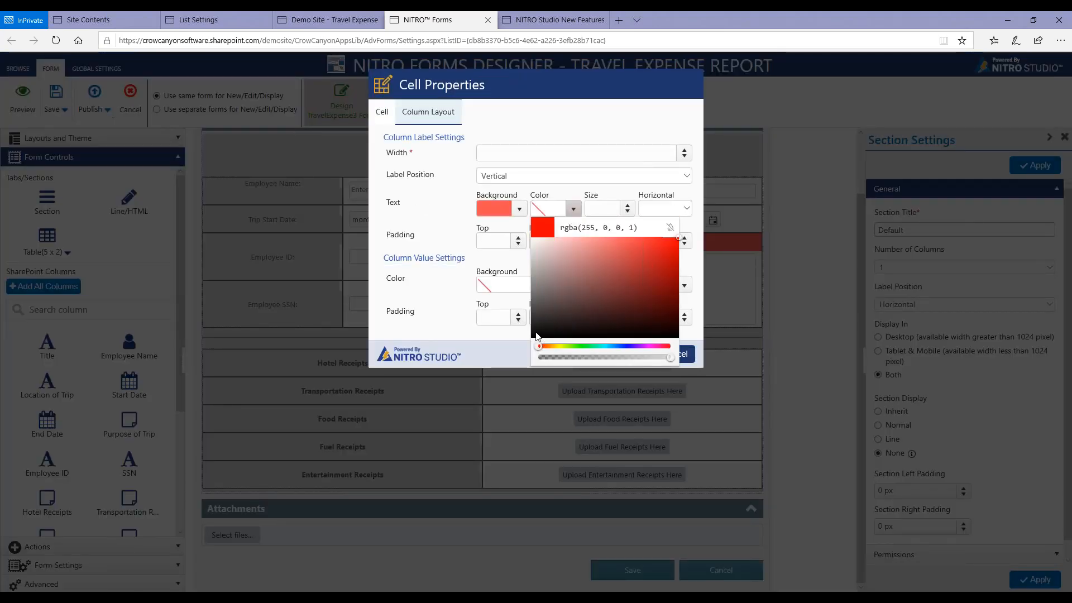
pyautogui.click(442, 302)
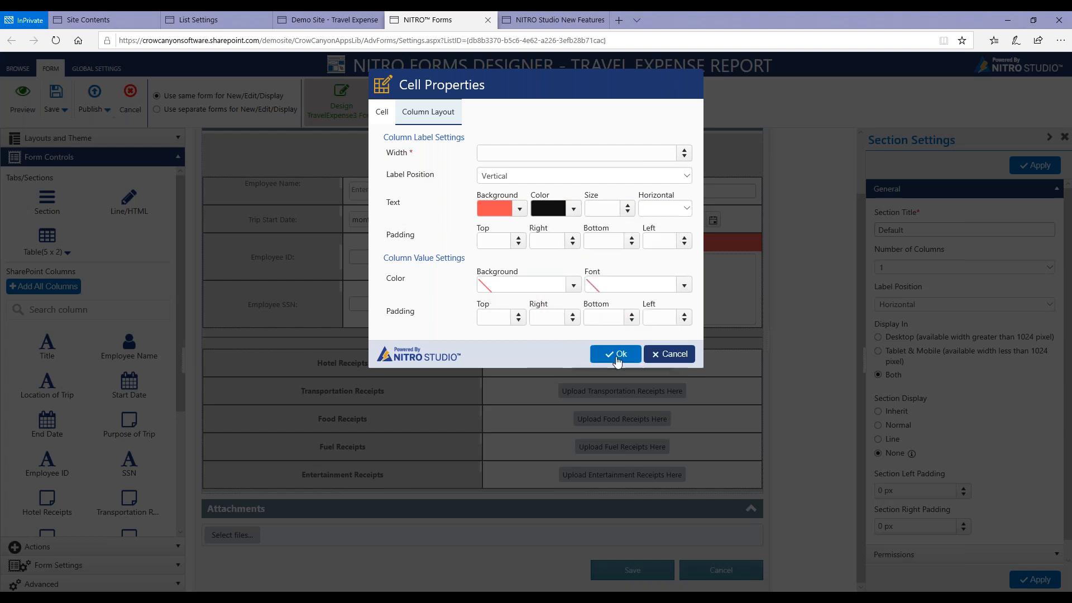
pyautogui.click(628, 205)
pyautogui.doubleClick(628, 207)
pyautogui.click(628, 208)
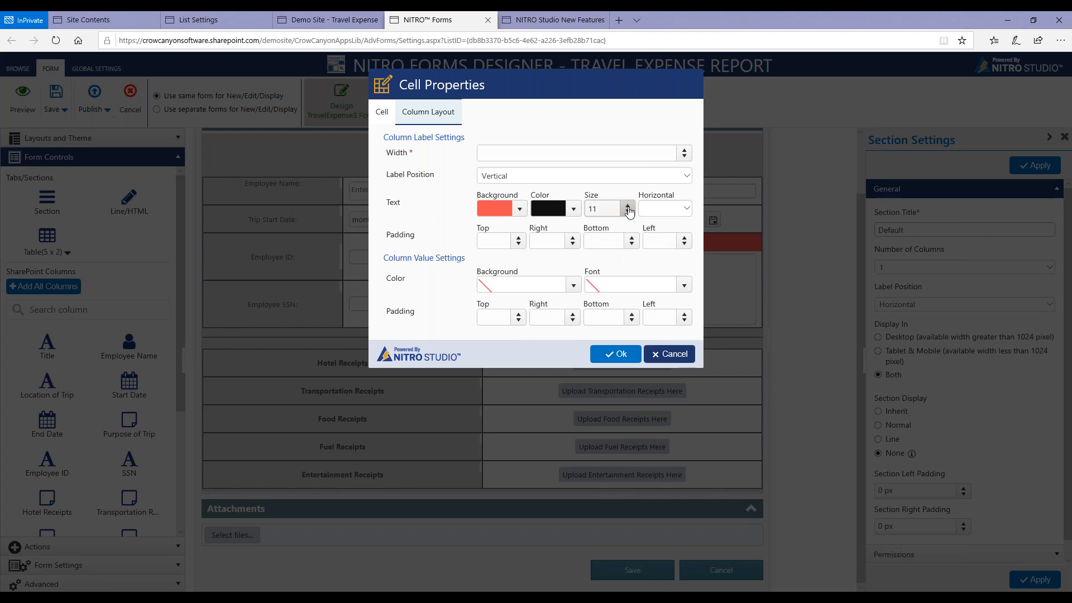
pyautogui.click(619, 354)
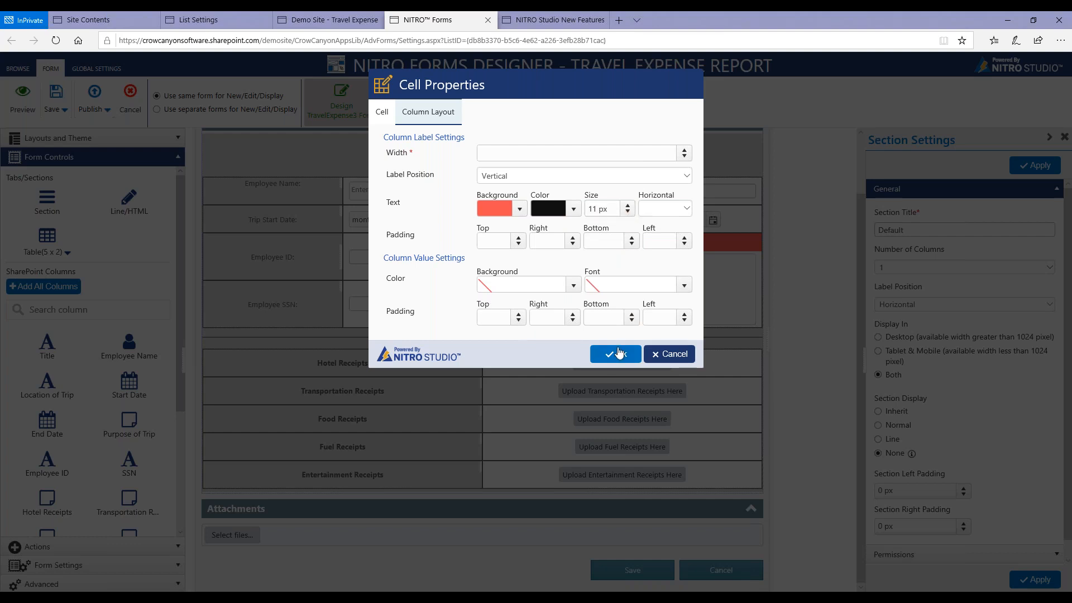
# Increase the label text size of the trip reason cell to 21 px.
pyautogui.rightClick(591, 240)
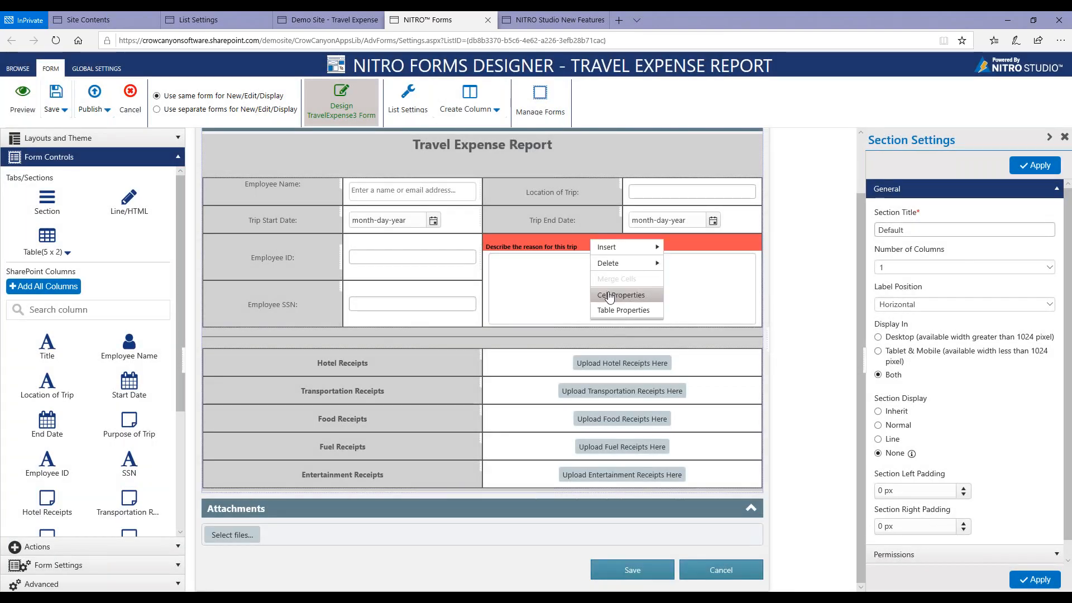
pyautogui.click(609, 296)
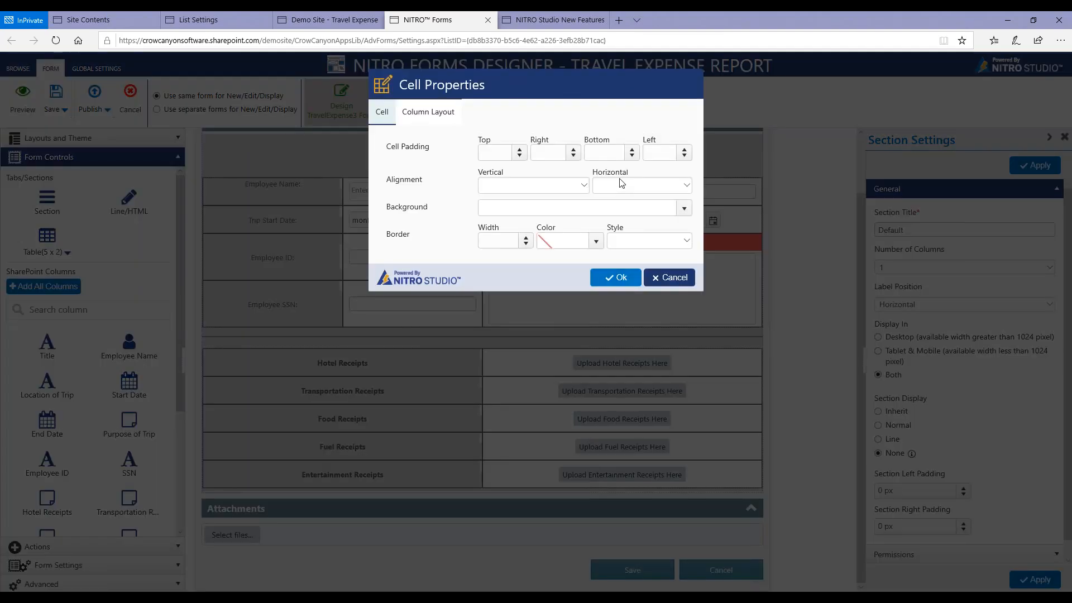
pyautogui.click(421, 111)
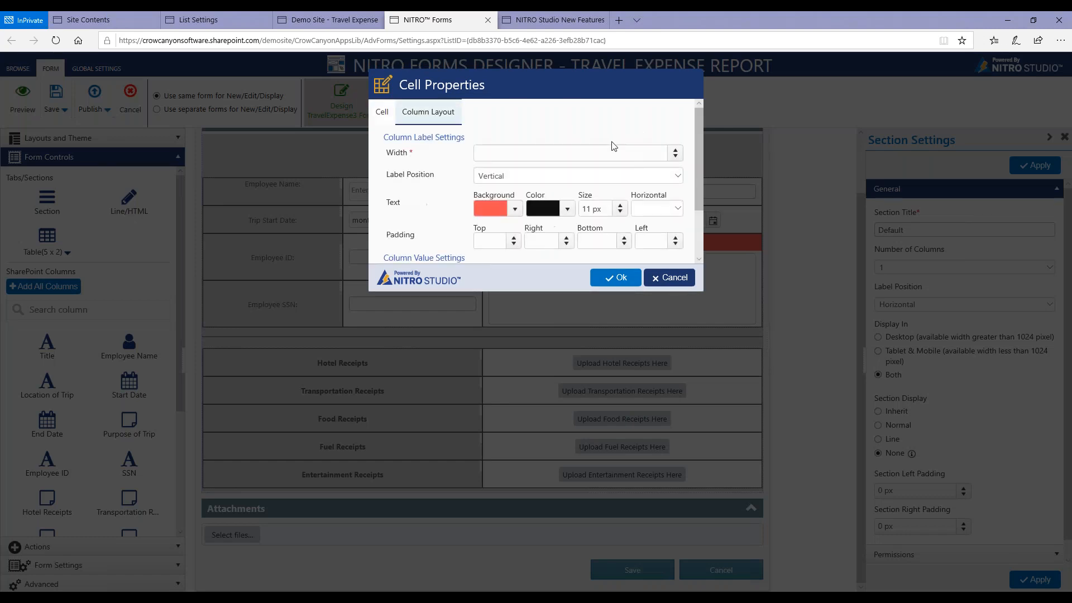
pyautogui.click(627, 208)
pyautogui.click(626, 207)
pyautogui.click(626, 207)
pyautogui.click(627, 207)
pyautogui.click(626, 207)
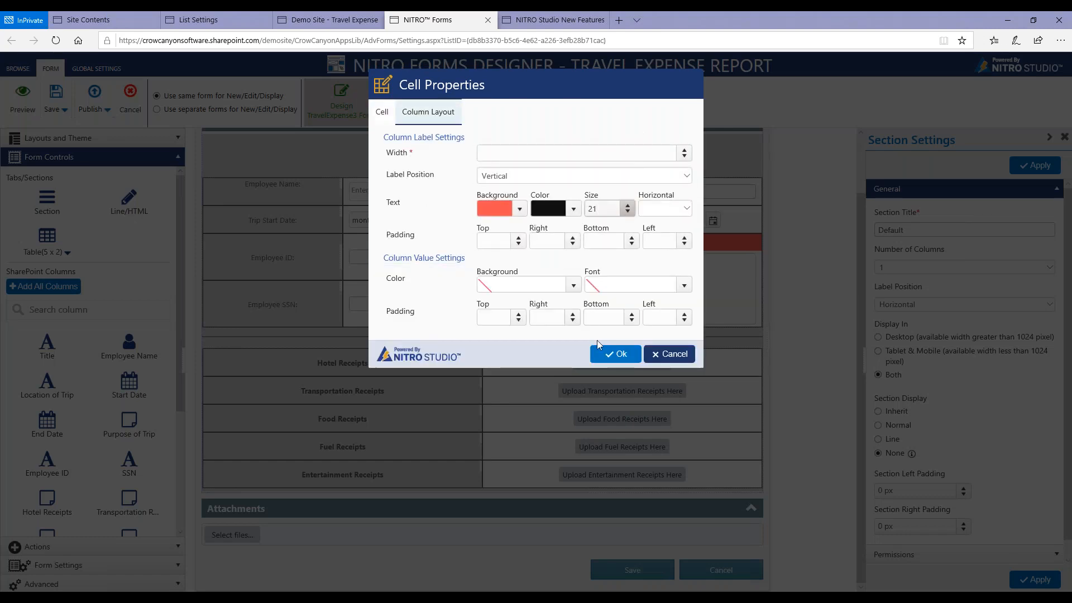
pyautogui.click(616, 354)
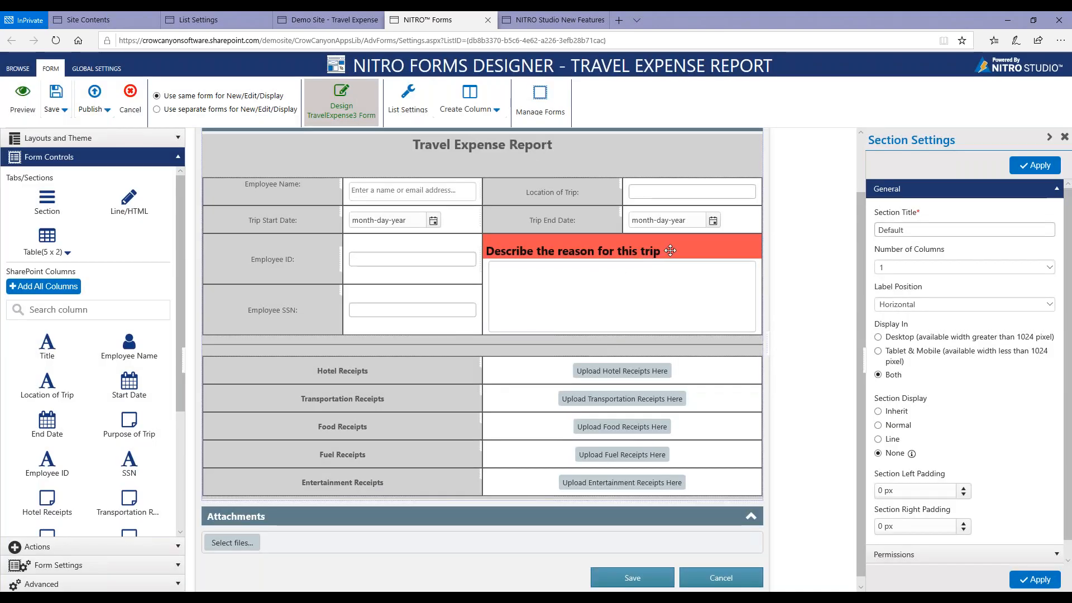
# Set the column value background of the trip reason cell to light blue.
pyautogui.rightClick(670, 250)
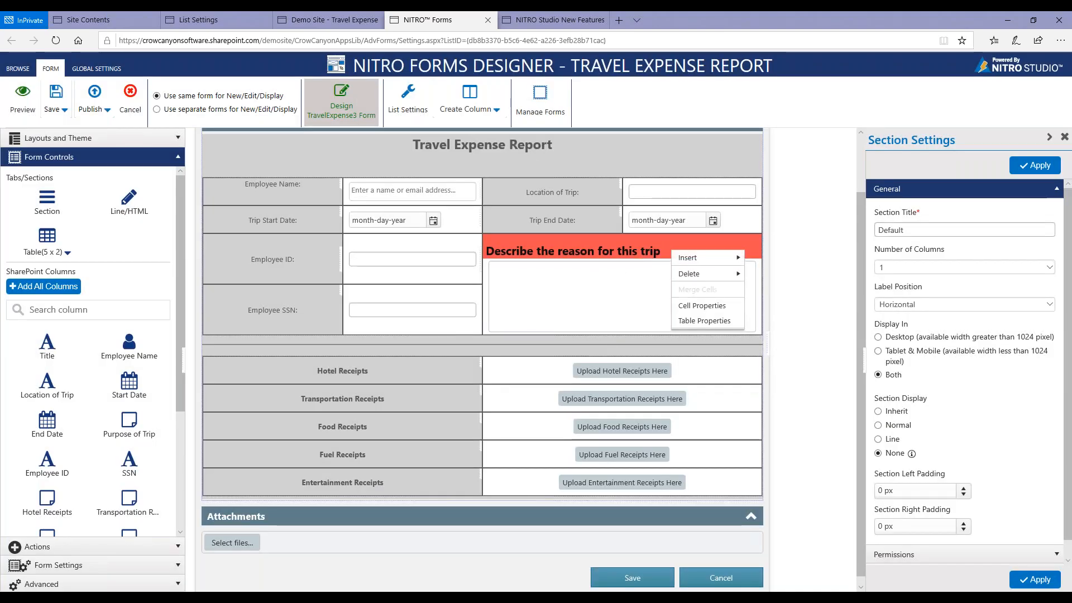
pyautogui.click(699, 306)
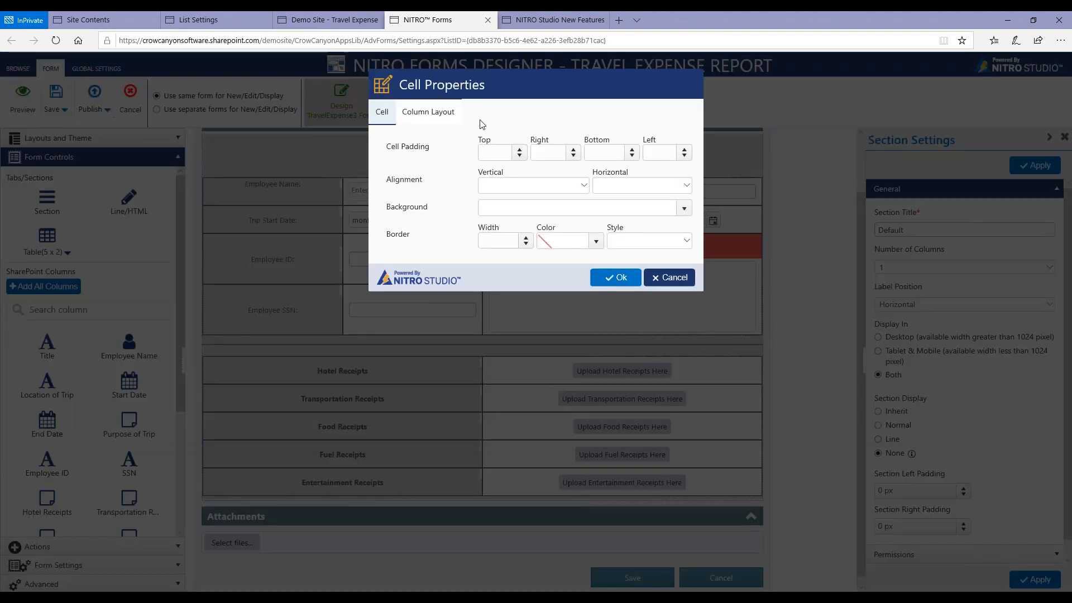
pyautogui.click(436, 116)
pyautogui.click(685, 214)
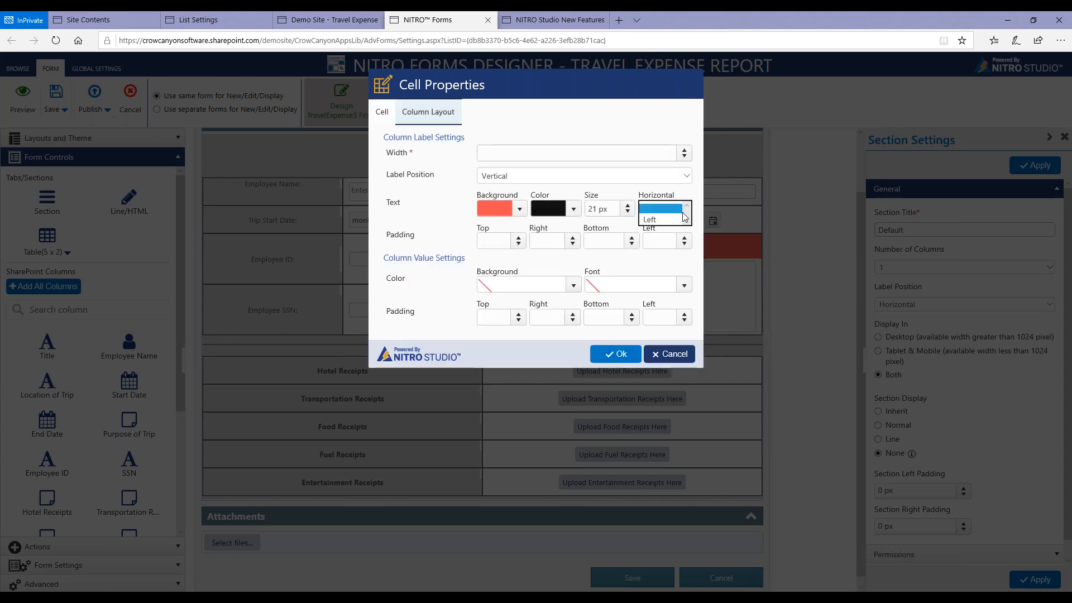
pyautogui.click(430, 250)
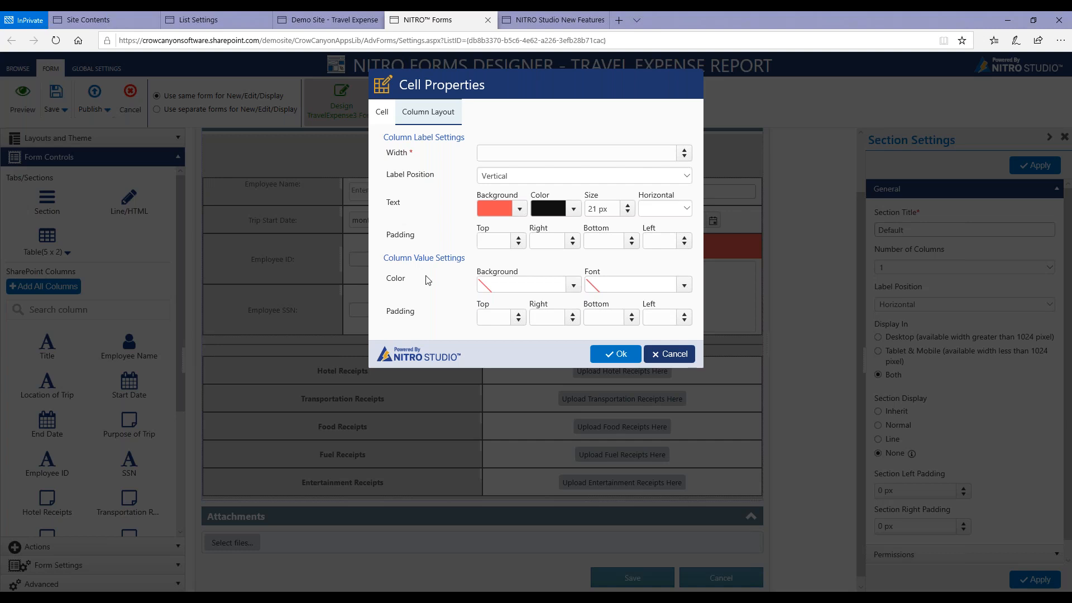
pyautogui.click(574, 285)
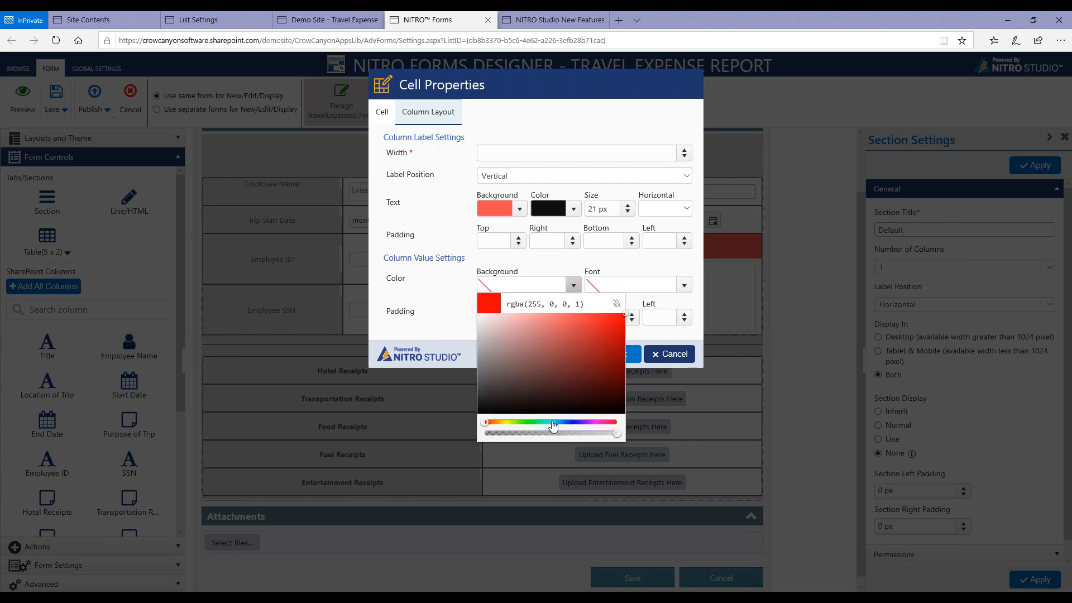
pyautogui.click(556, 423)
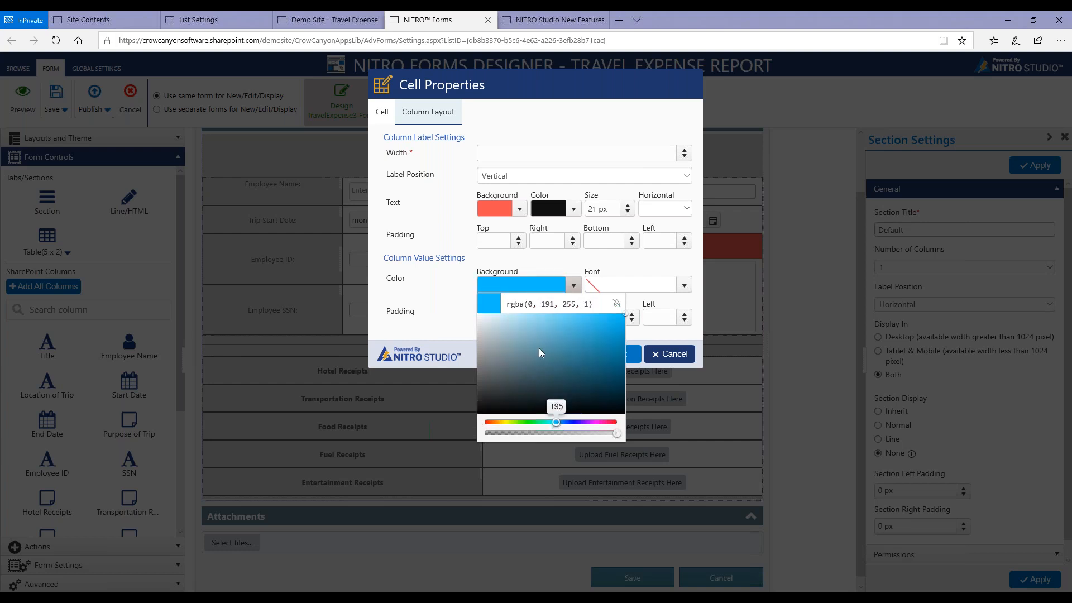
pyautogui.click(537, 316)
pyautogui.click(629, 357)
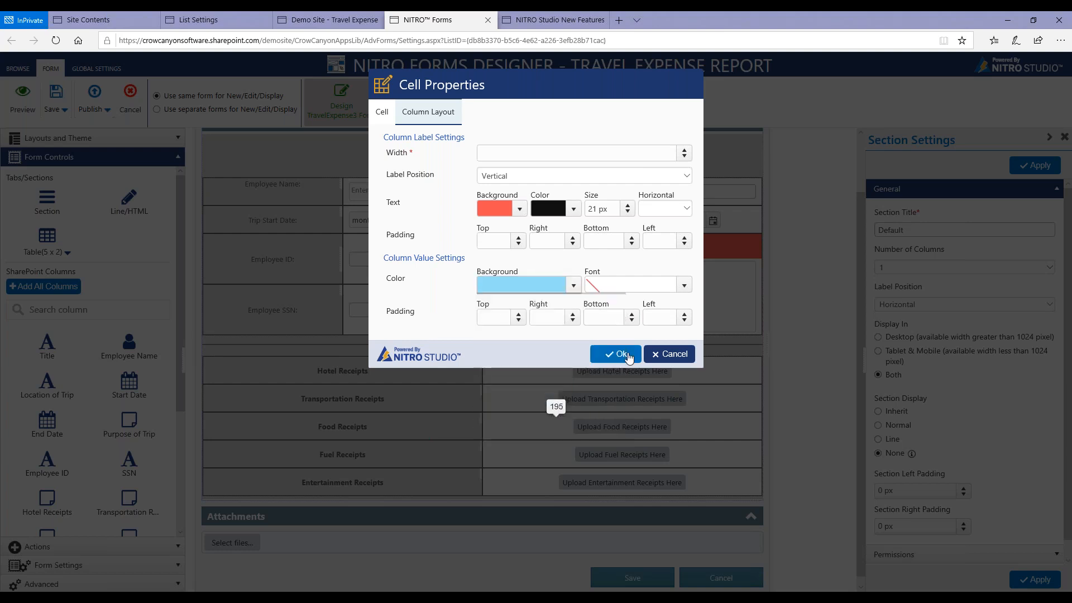
# Apply the label and value formatting to the trip reason cell.
pyautogui.click(610, 355)
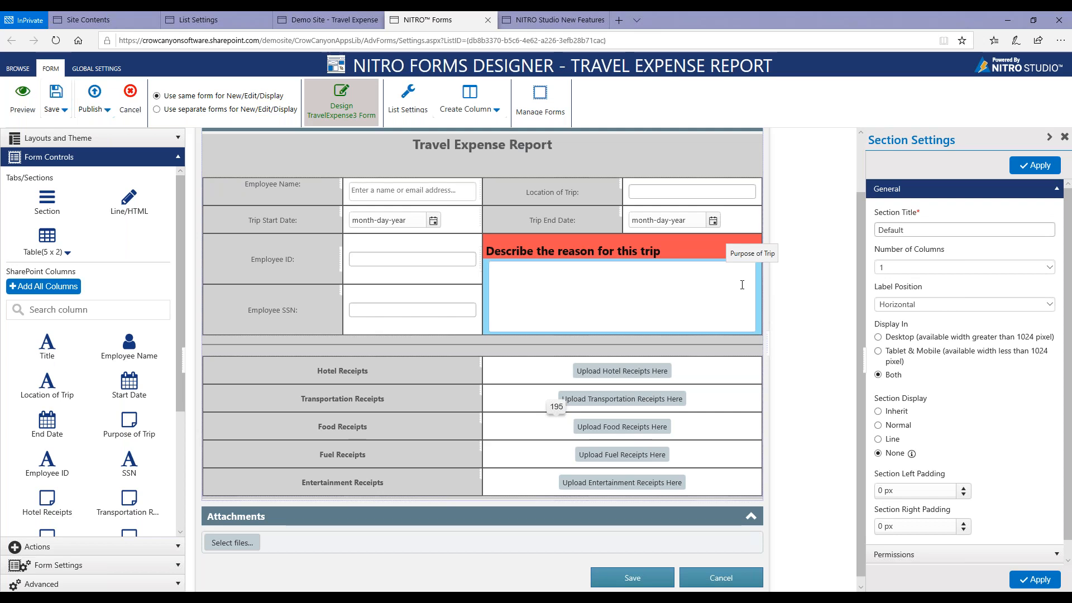
pyautogui.rightClick(695, 245)
pyautogui.click(733, 301)
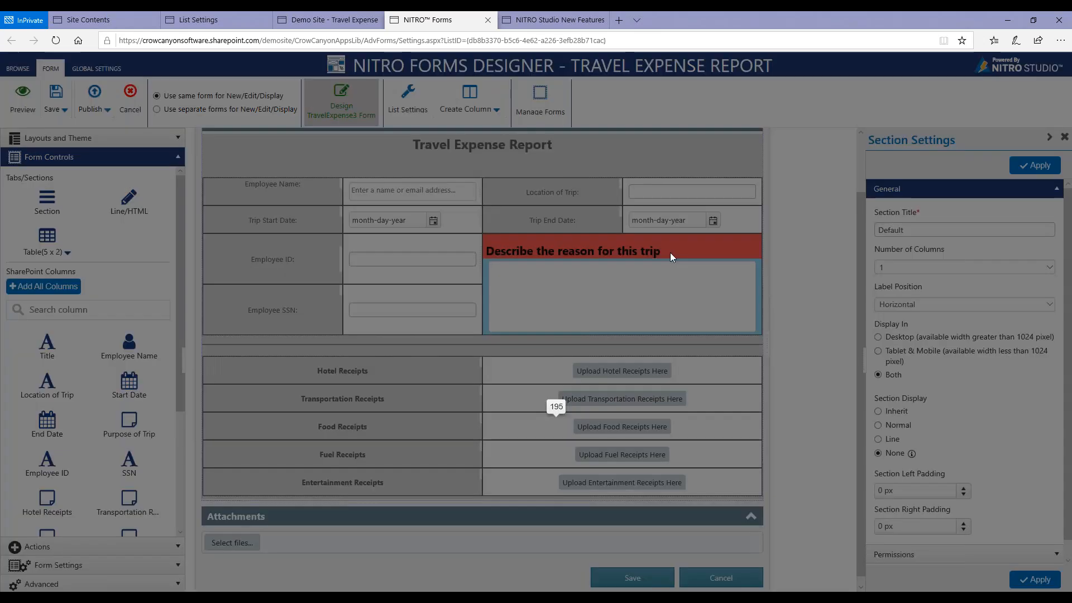
pyautogui.click(429, 111)
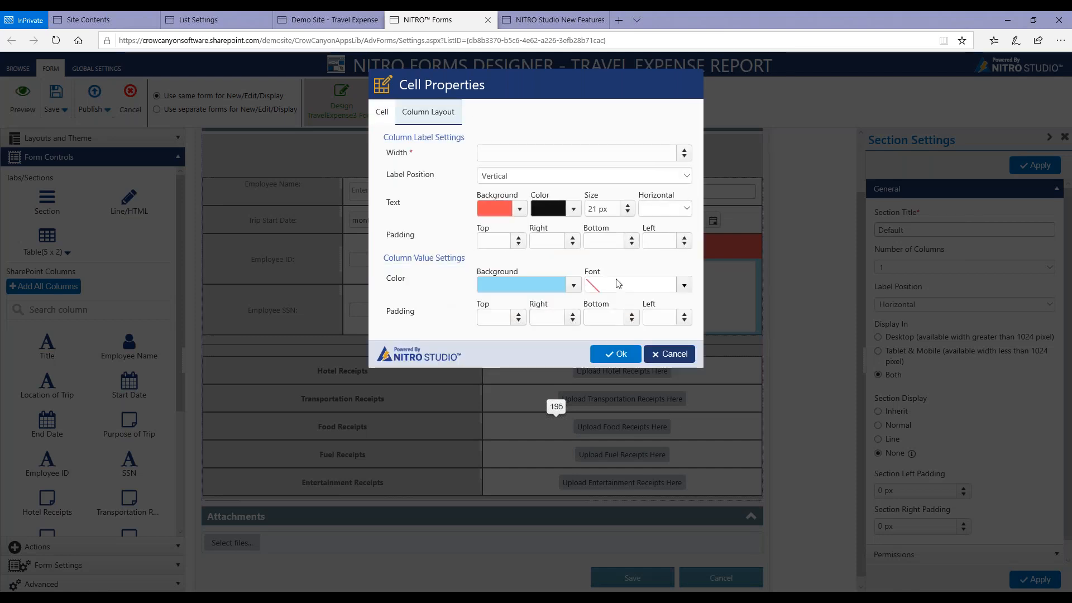
pyautogui.click(684, 285)
pyautogui.click(696, 268)
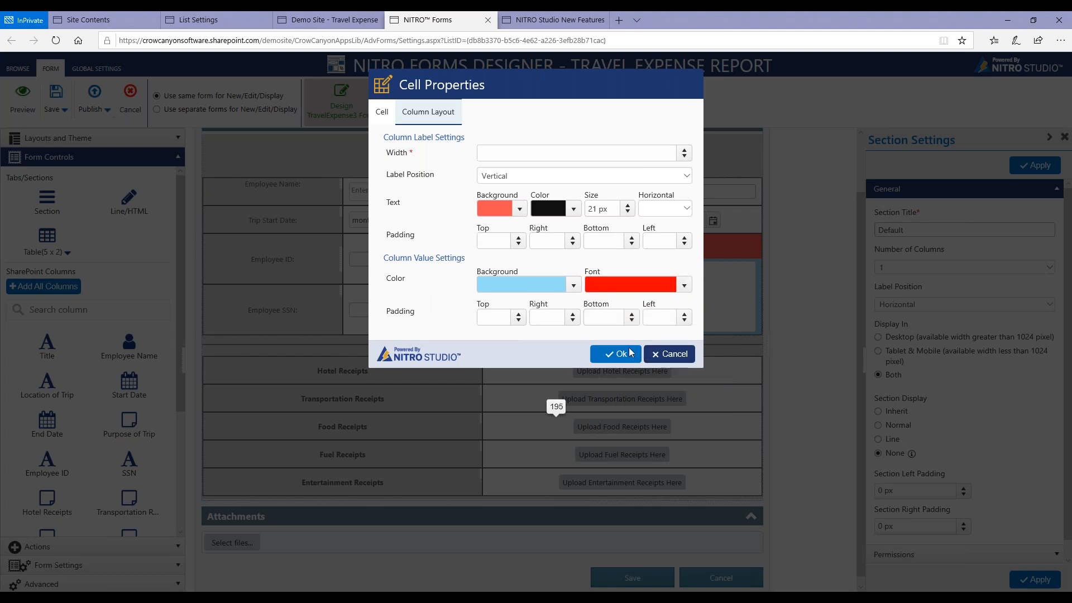
pyautogui.click(669, 355)
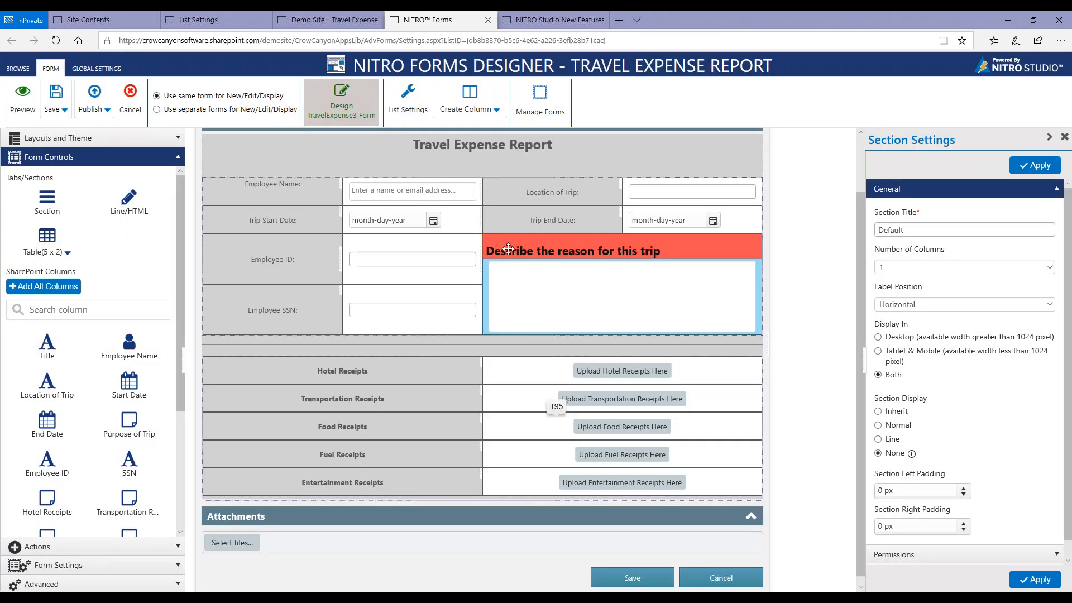
# Set the background of the employee and trip details table to near-black, rgba(12, 6, 6, 1).
pyautogui.rightClick(494, 246)
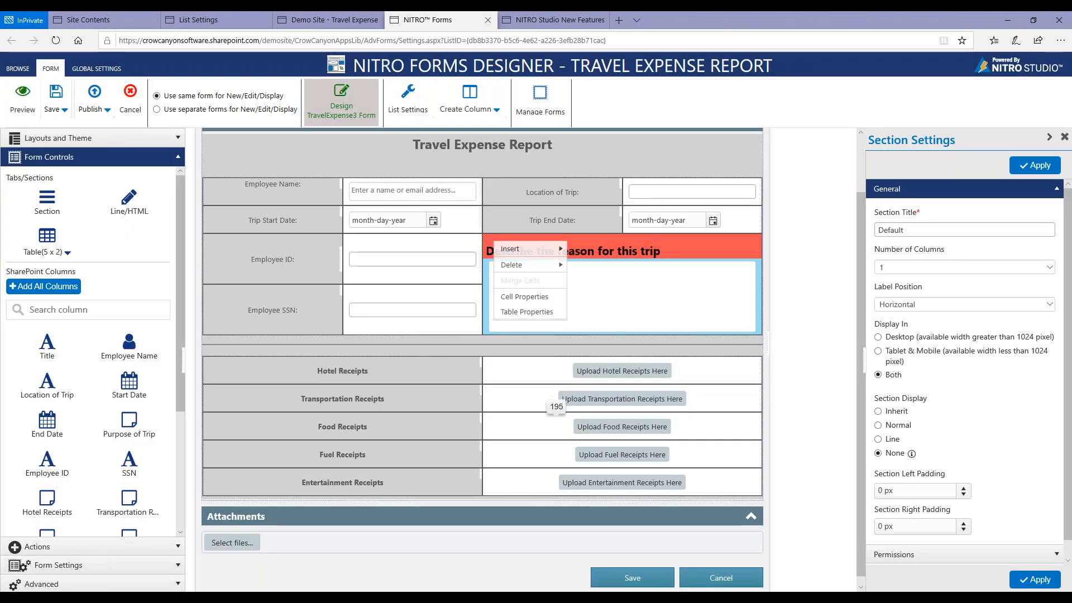
pyautogui.click(518, 313)
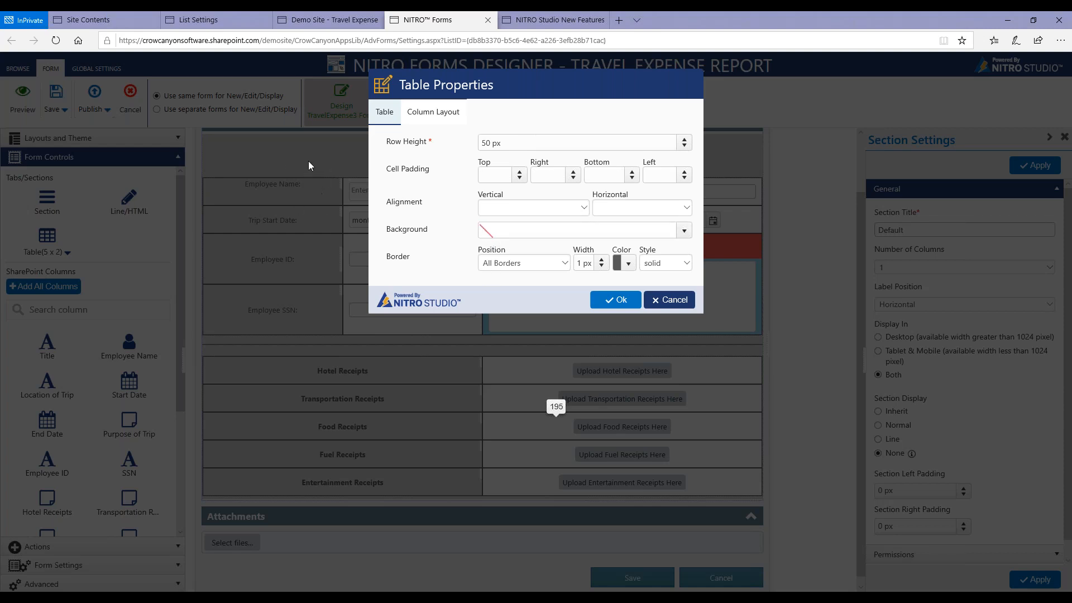
pyautogui.click(684, 231)
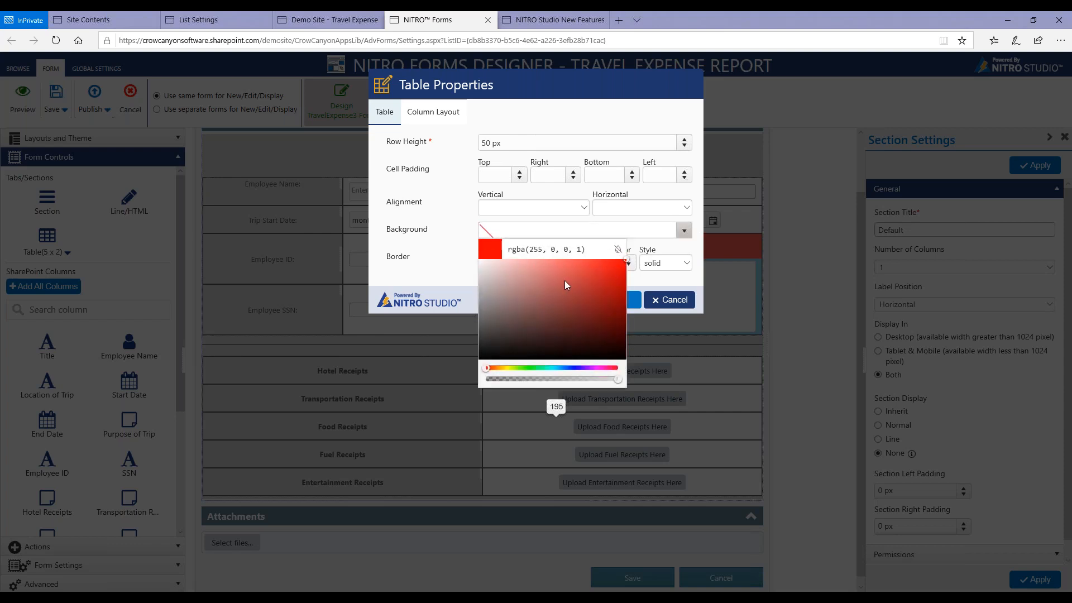
pyautogui.click(552, 354)
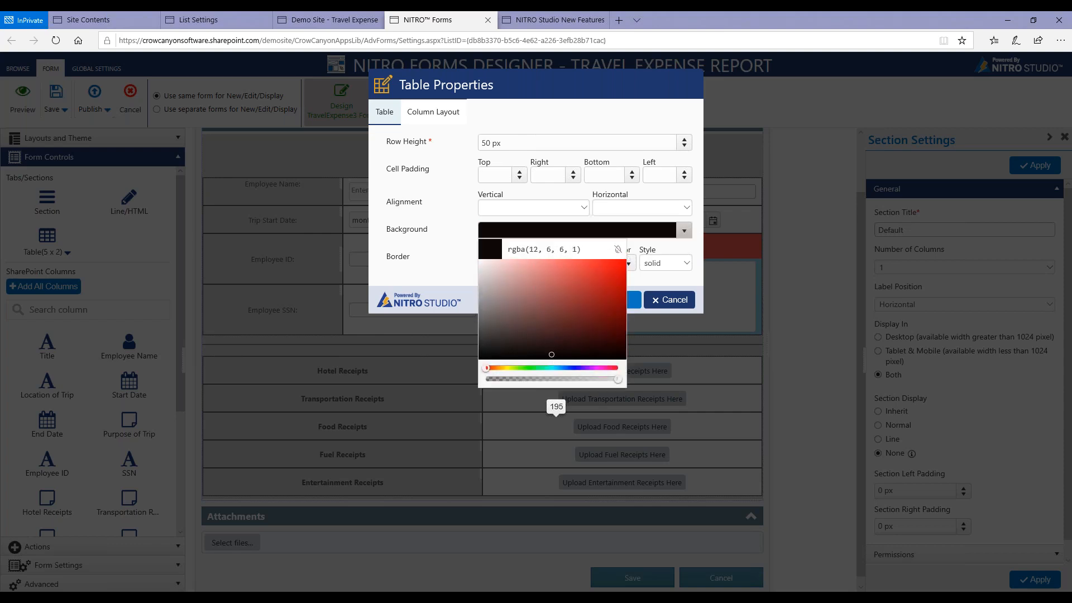
pyautogui.click(633, 304)
pyautogui.click(633, 304)
# Review the background and column layout settings of the employee and trip details table, leaving them as they are.
pyautogui.rightClick(595, 194)
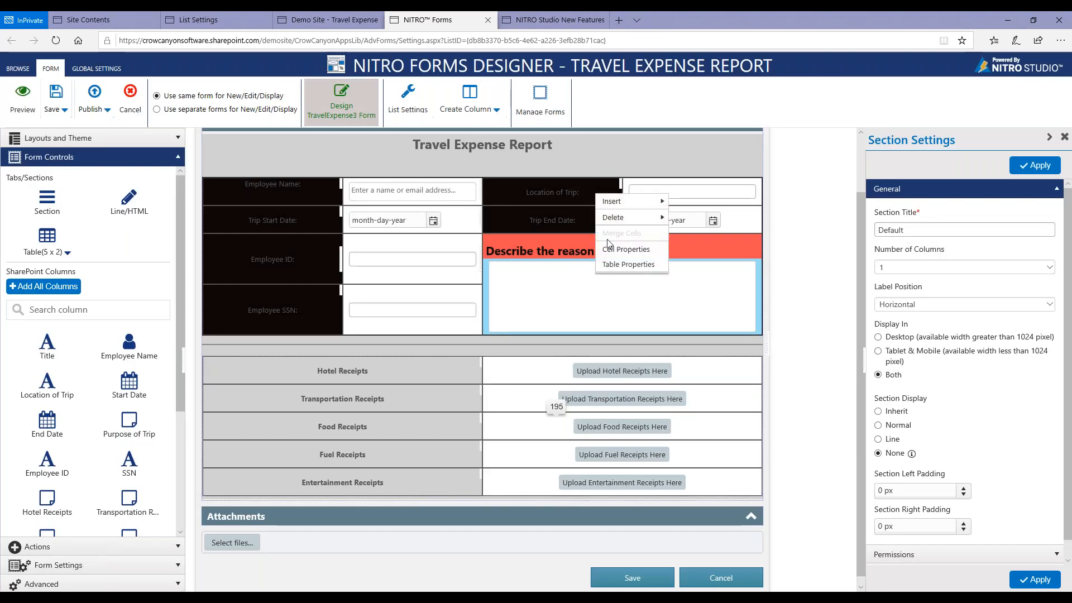
pyautogui.click(618, 265)
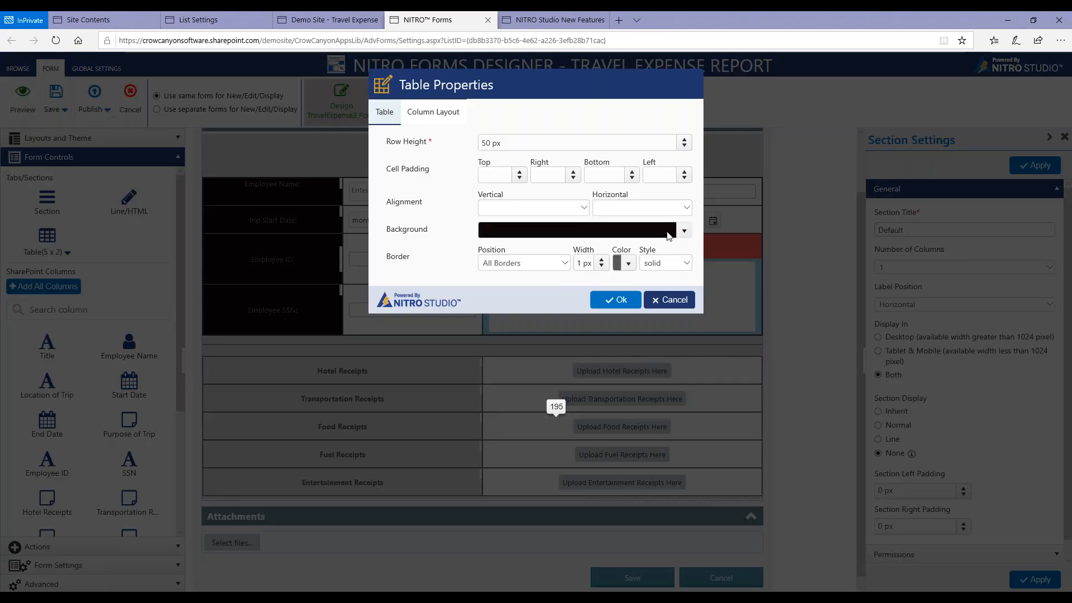
pyautogui.click(684, 232)
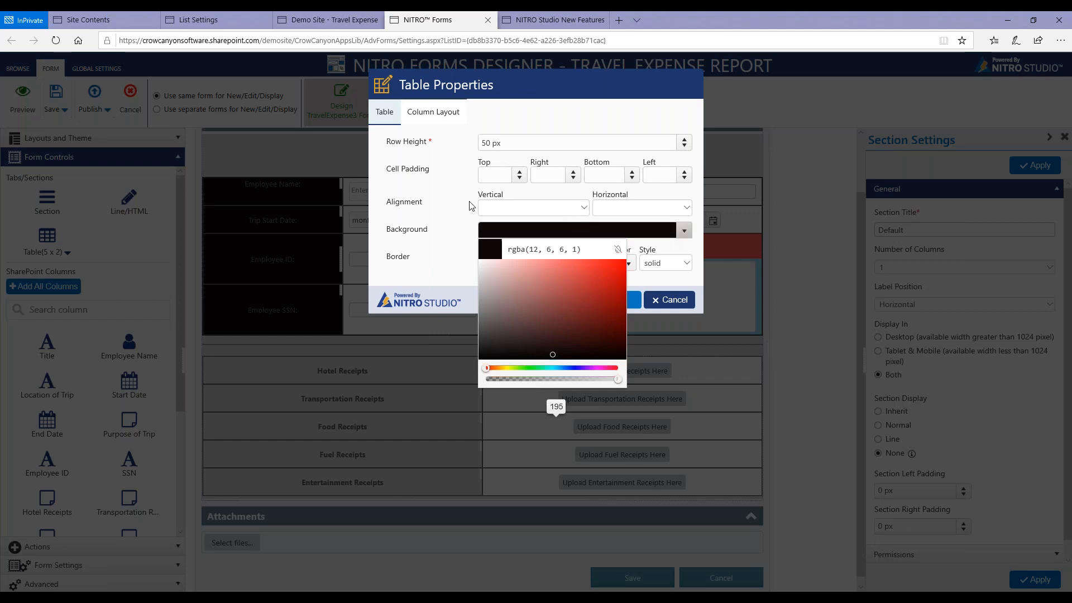
pyautogui.click(455, 206)
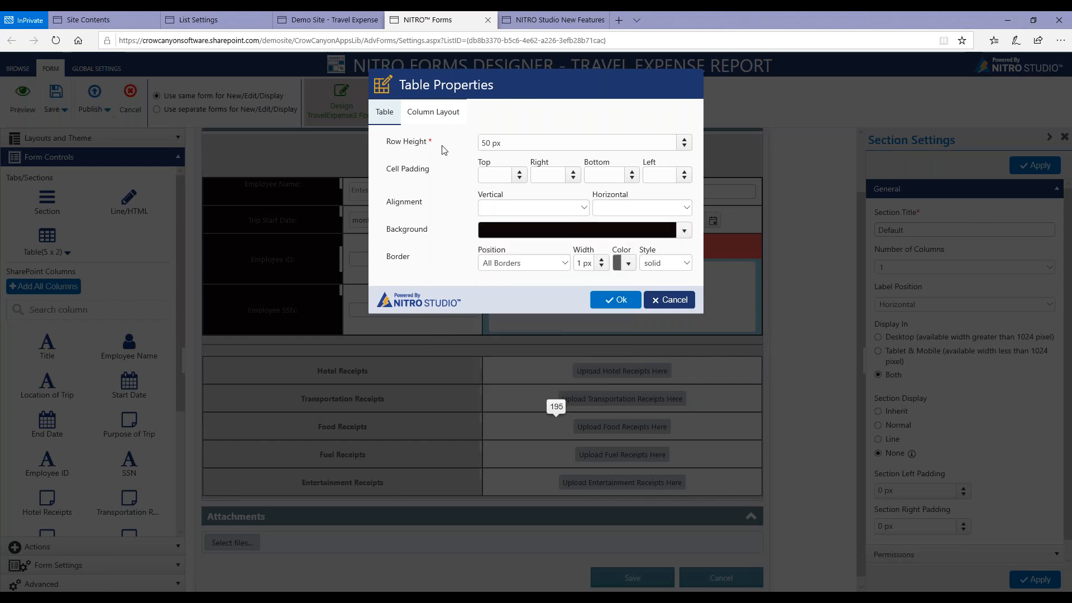
pyautogui.click(444, 118)
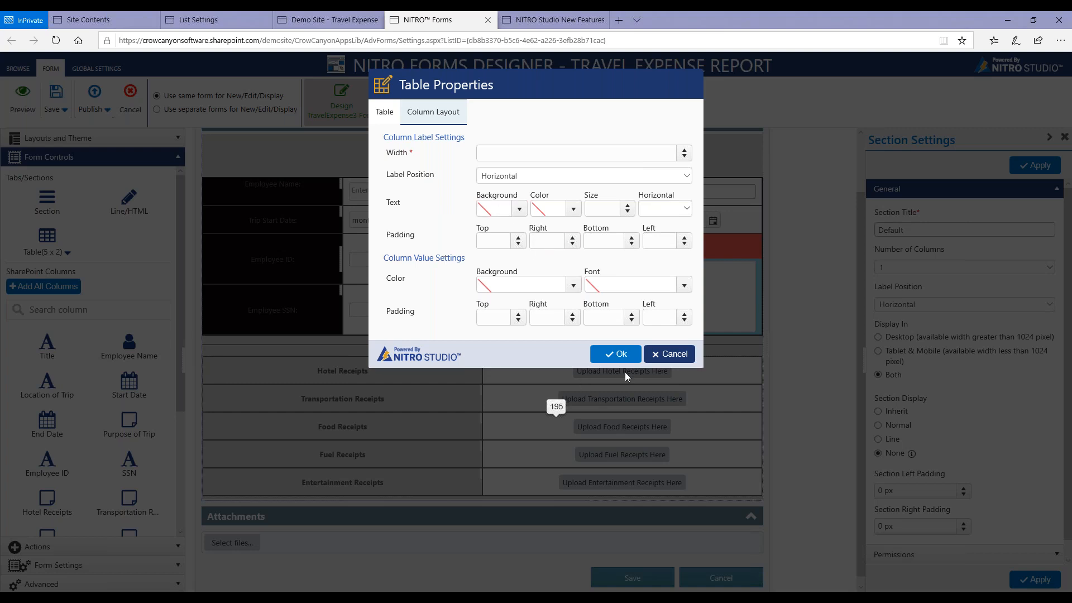
pyautogui.click(682, 355)
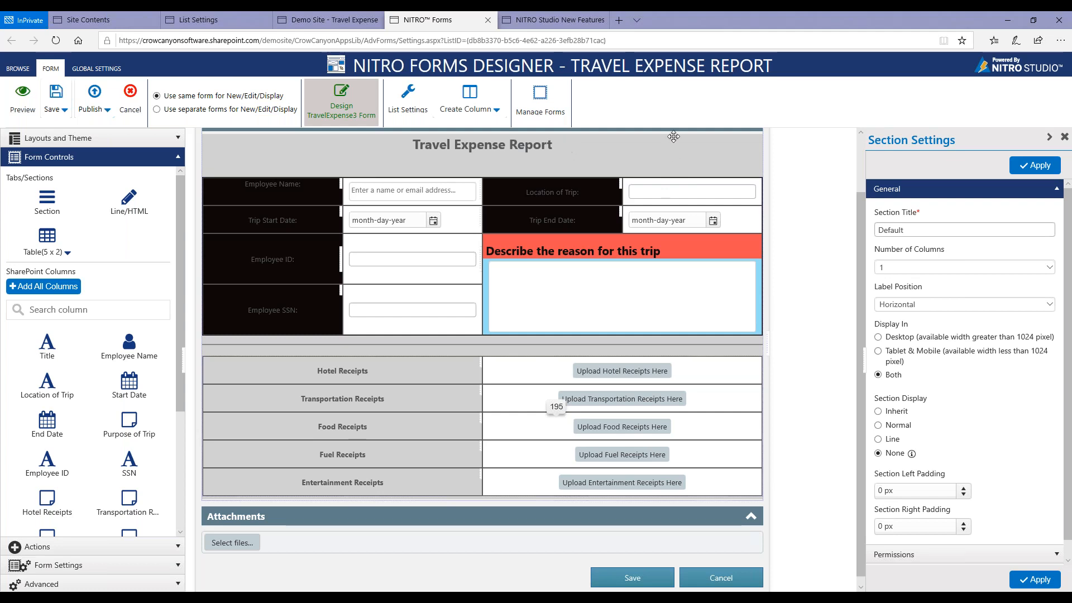
# Append "- [ID|ID]" to the Travel Expense Report heading and preview the form.
pyautogui.click(487, 148)
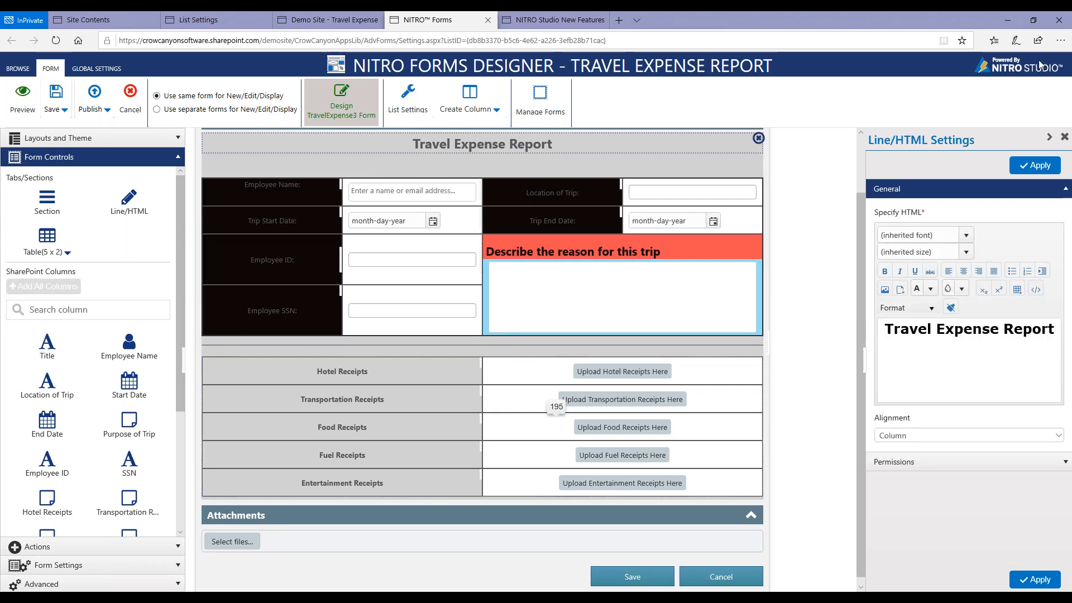
pyautogui.click(1053, 32)
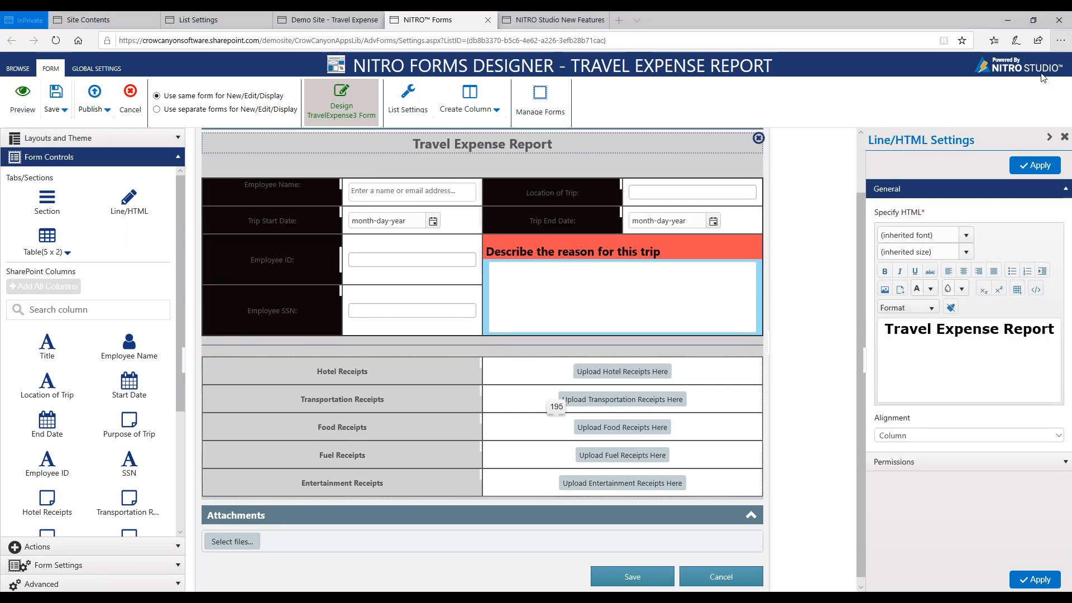
pyautogui.click(1061, 331)
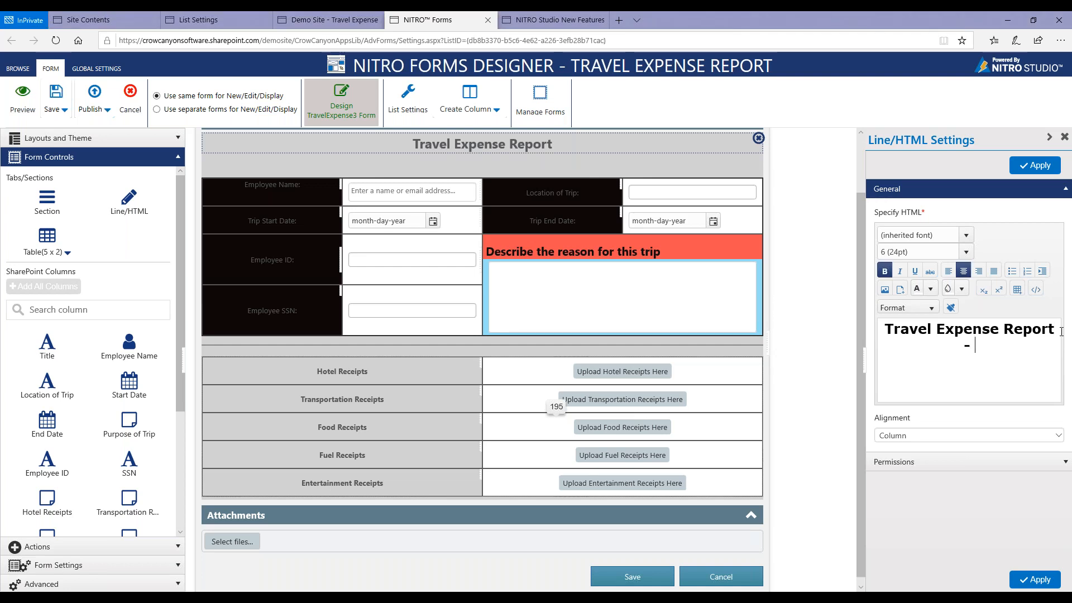
pyautogui.write('- [ID|ID]')
pyautogui.click(1042, 167)
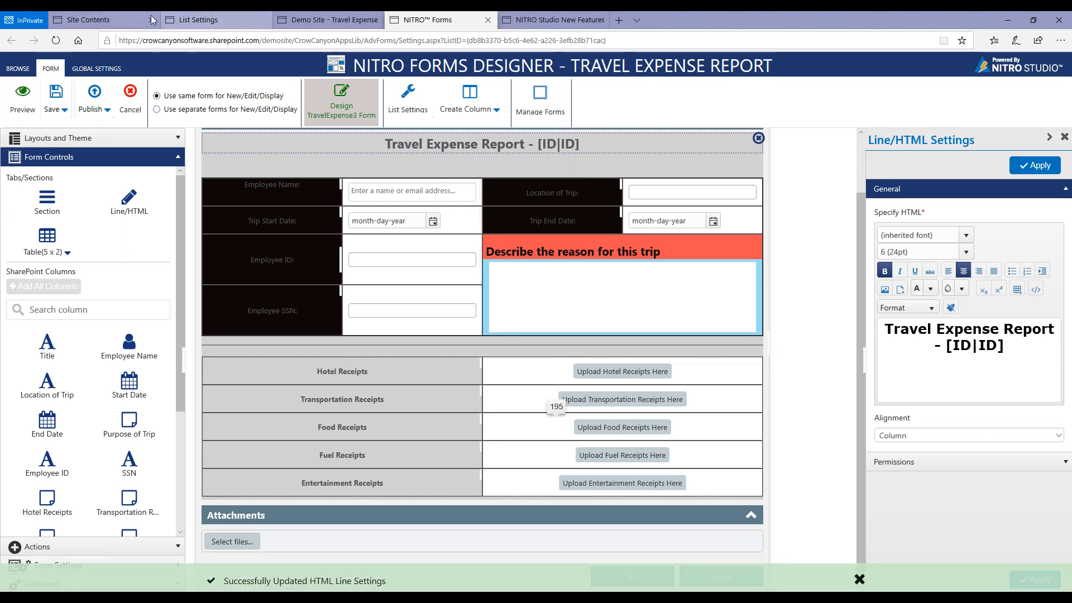
pyautogui.click(33, 103)
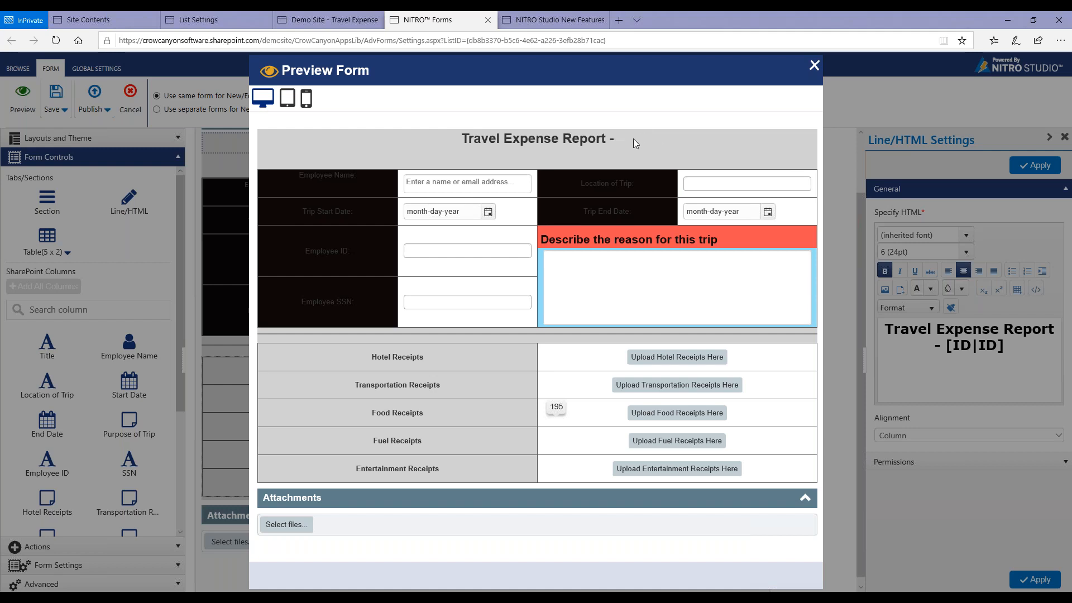
pyautogui.click(813, 67)
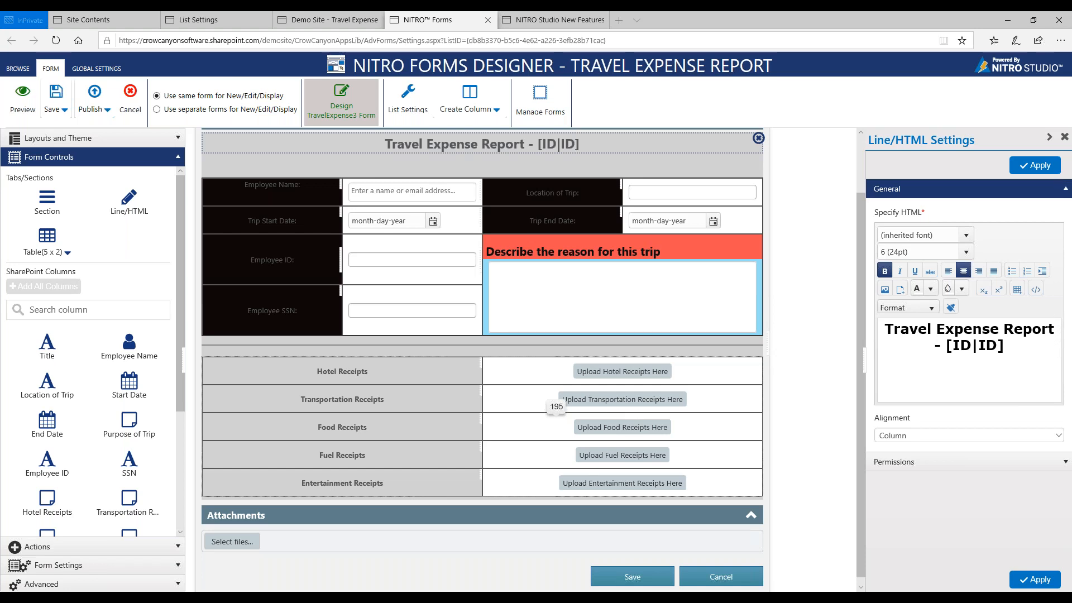
# Examine the Purpose of Trip column's settings and the properties of its cell.
pyautogui.click(606, 282)
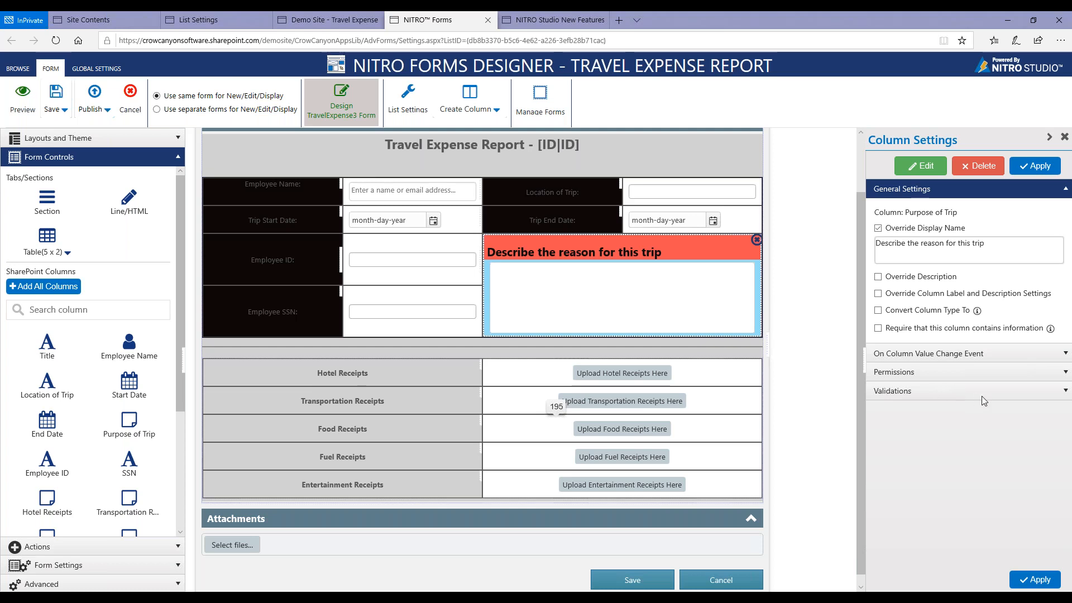
pyautogui.rightClick(710, 245)
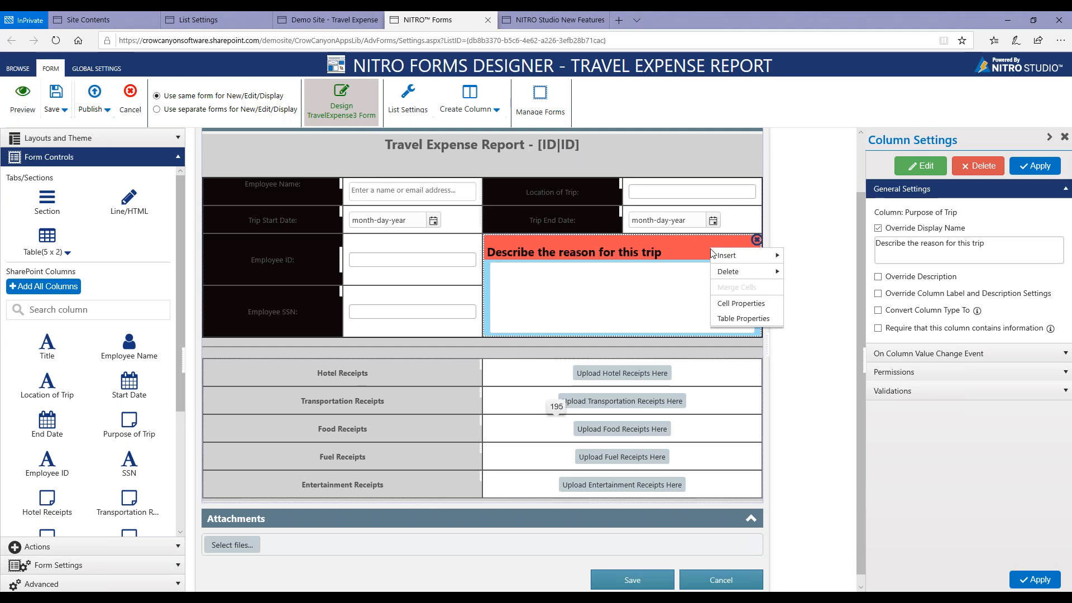
pyautogui.click(737, 304)
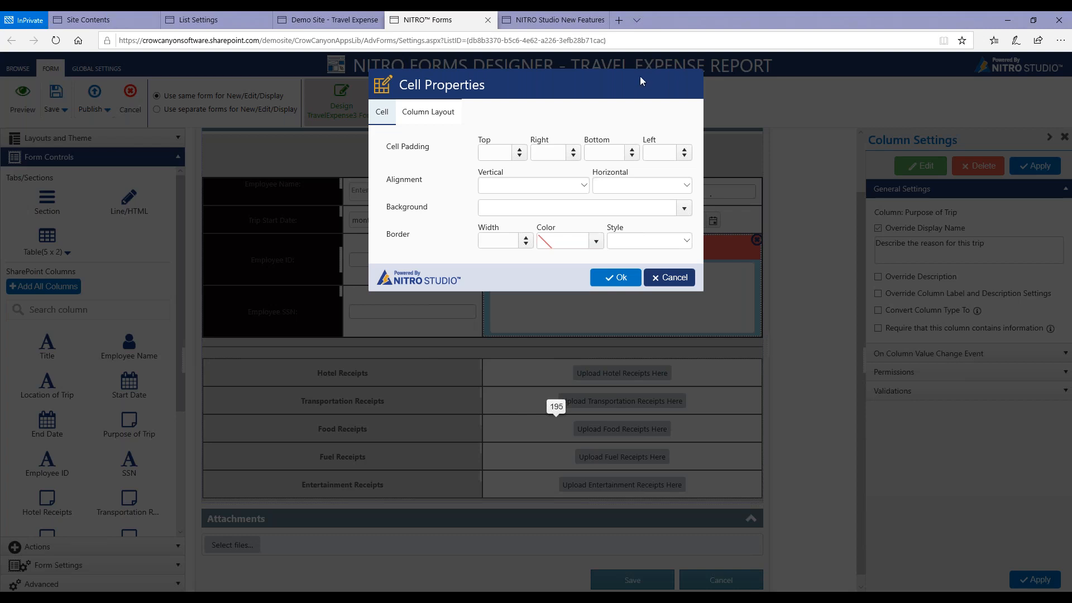
pyautogui.click(659, 279)
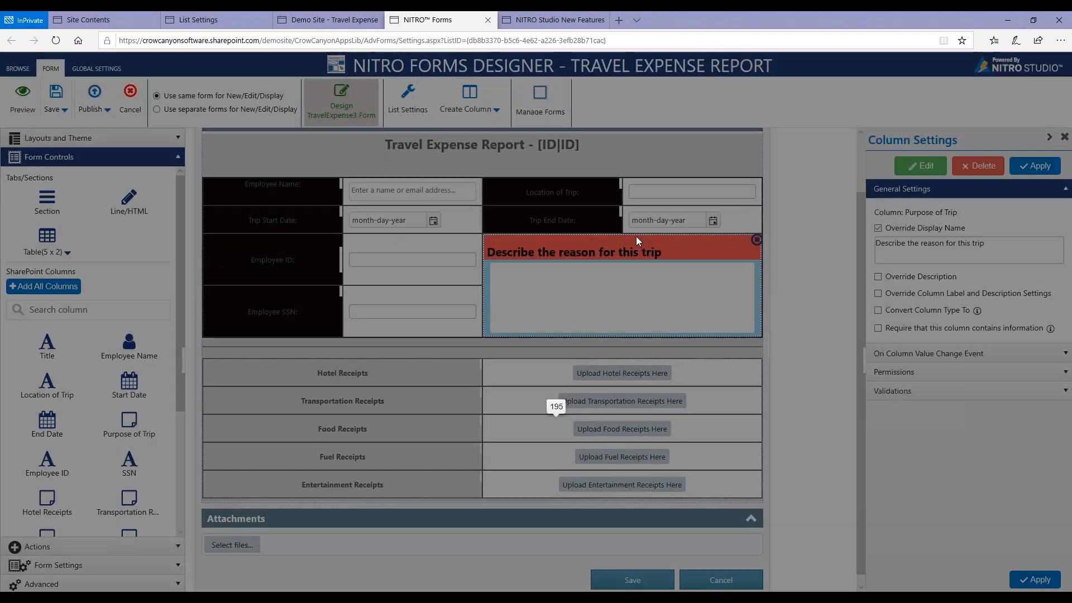
# Set the label background of the trip reason cell to white, rgba(255, 255, 255, 1).
pyautogui.rightClick(654, 245)
pyautogui.click(670, 300)
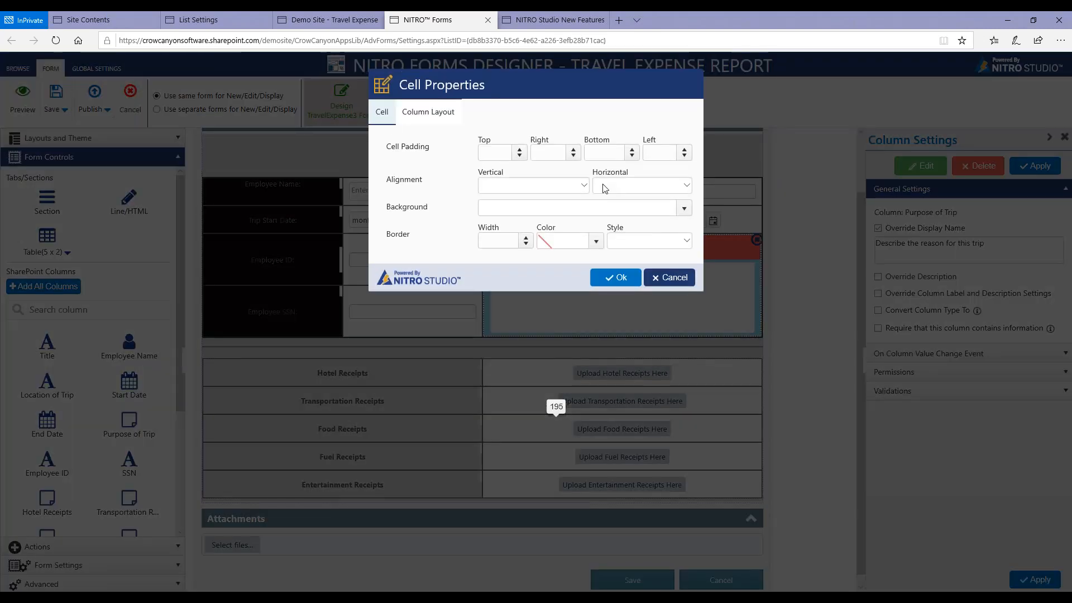
pyautogui.click(428, 112)
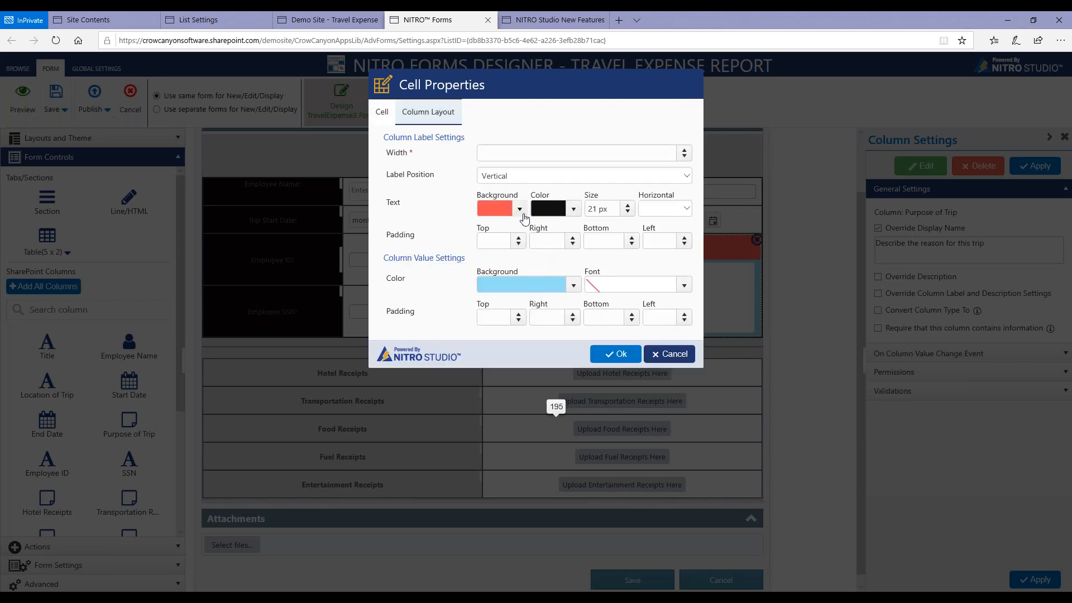
pyautogui.click(520, 210)
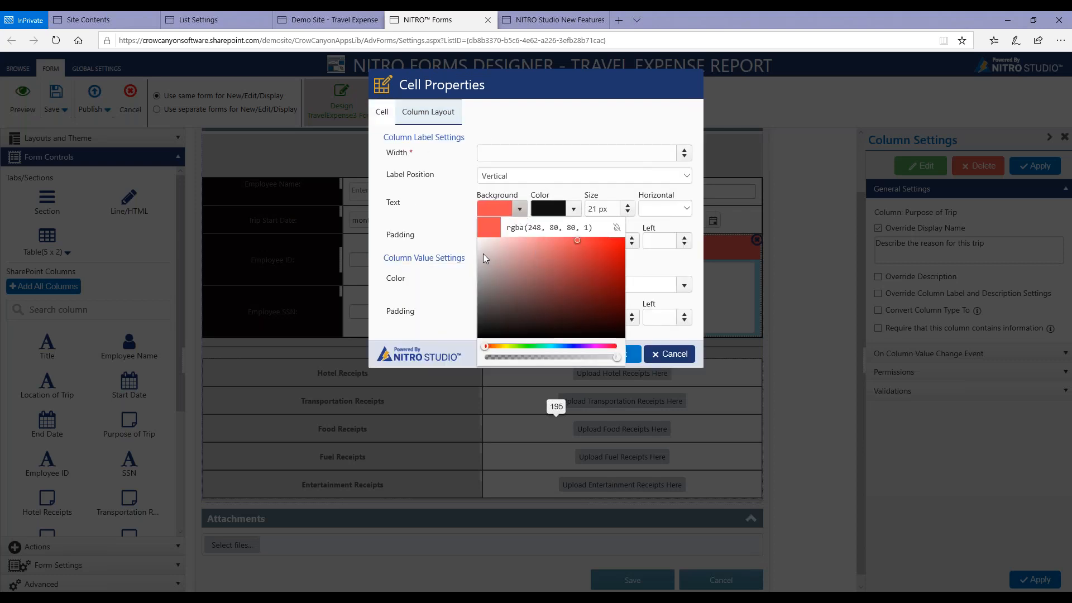
pyautogui.click(478, 239)
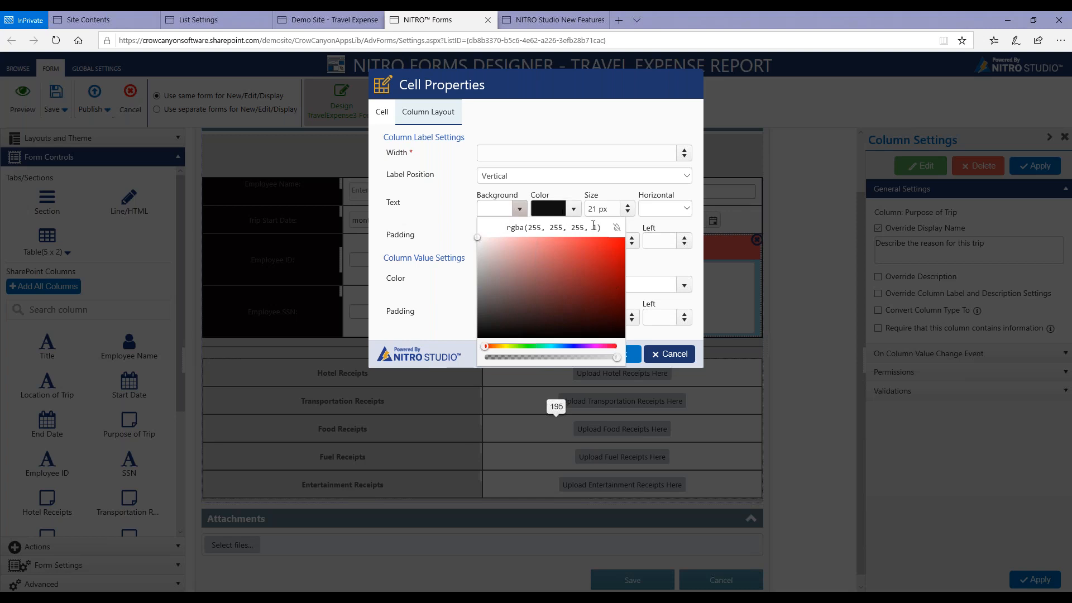
# Darken the trip reason cell's label text color to rgba(4, 4, 4, 1) and apply the cell formatting.
pyautogui.click(575, 211)
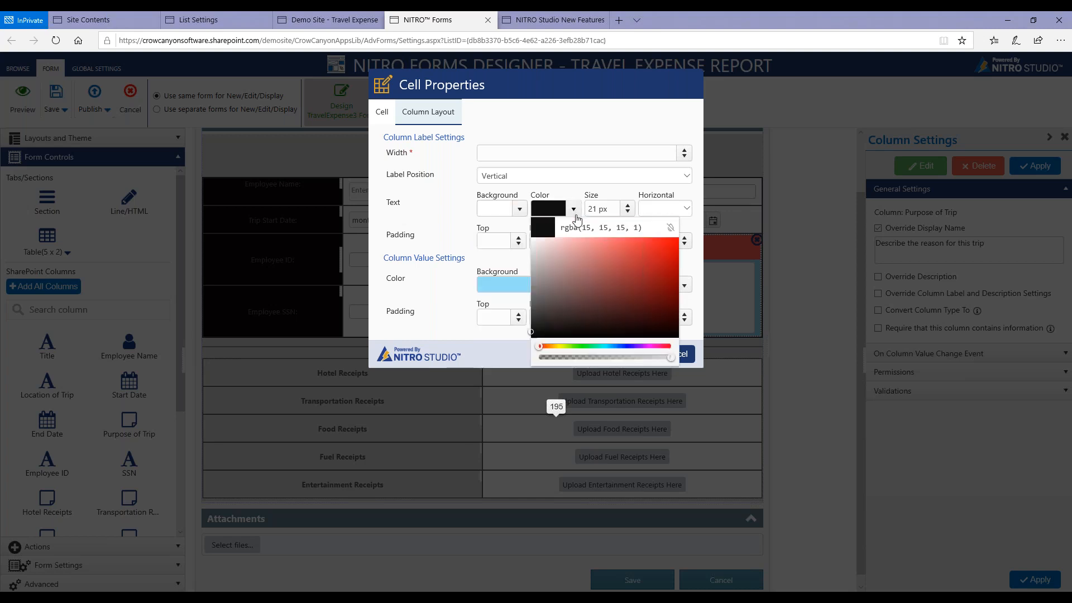
pyautogui.click(531, 334)
pyautogui.click(531, 338)
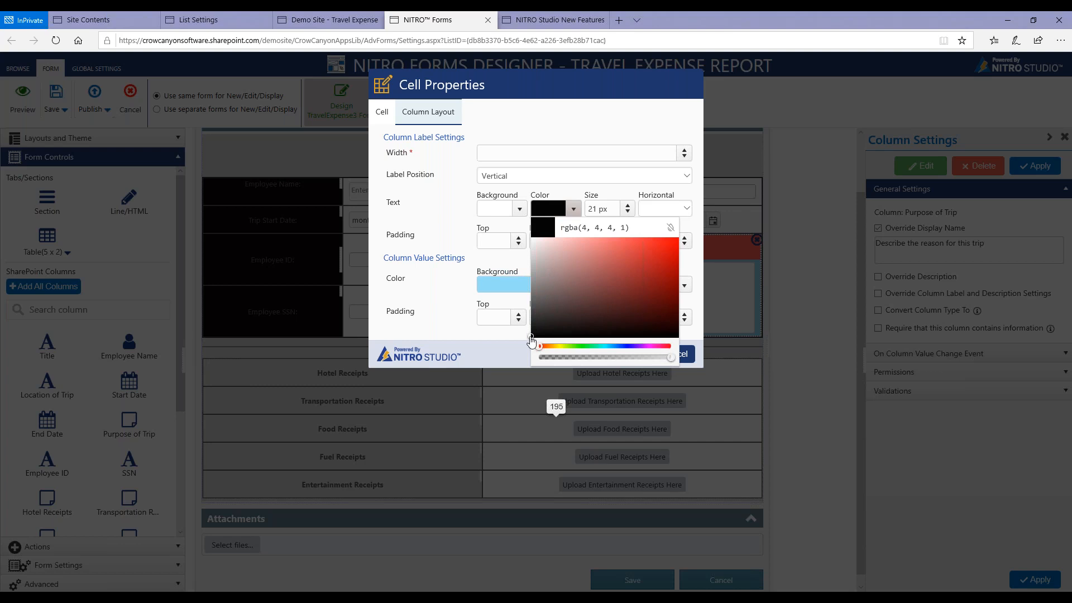
pyautogui.click(456, 330)
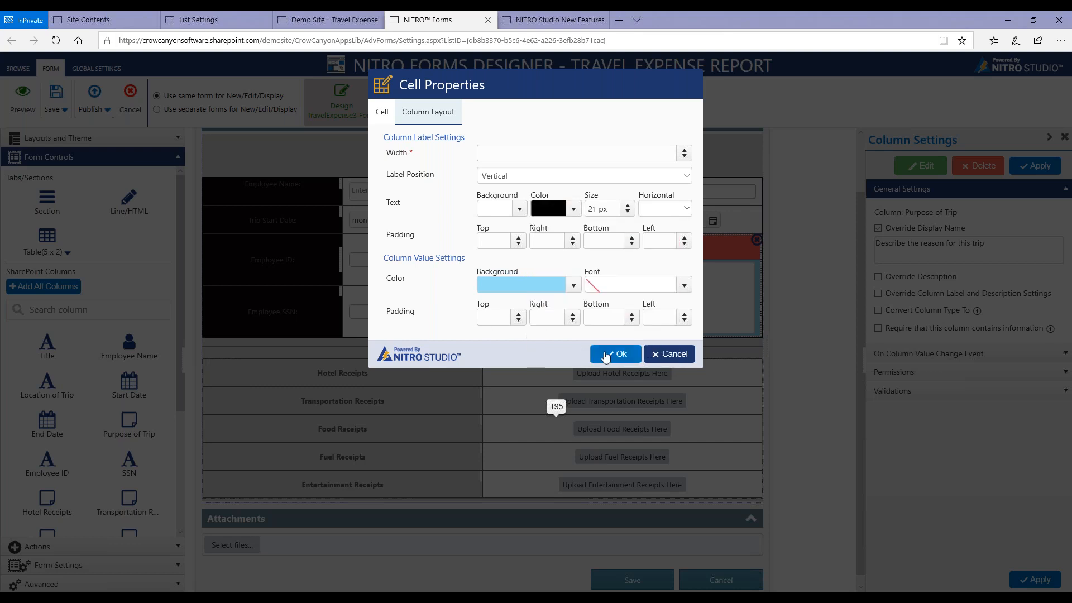
pyautogui.click(609, 354)
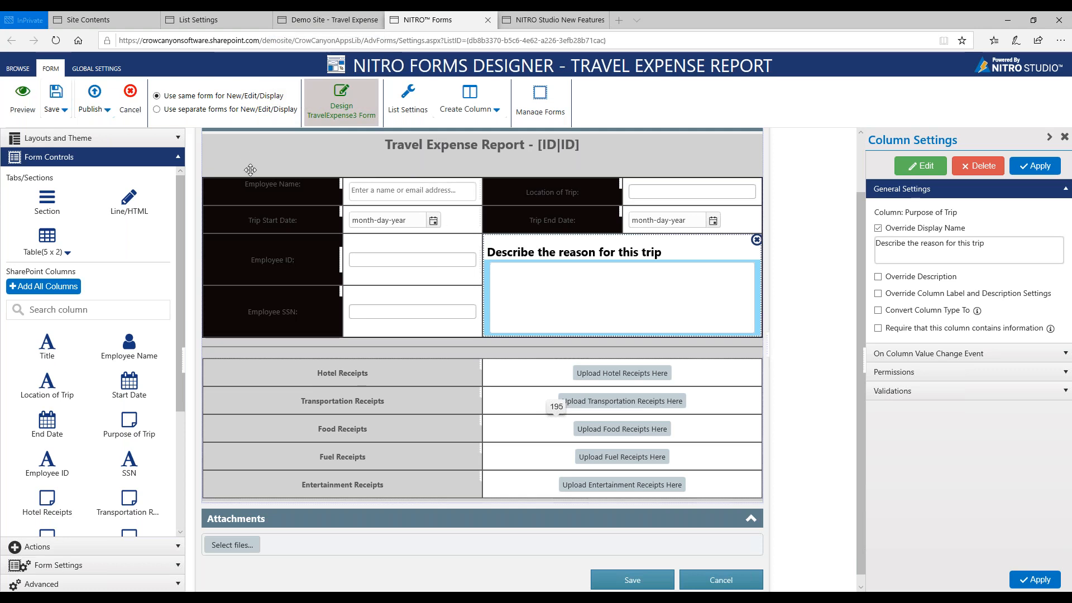
# Set the background of the trip details table to light grey, rgba(211, 201, 201, 1), and apply the table properties.
pyautogui.rightClick(527, 197)
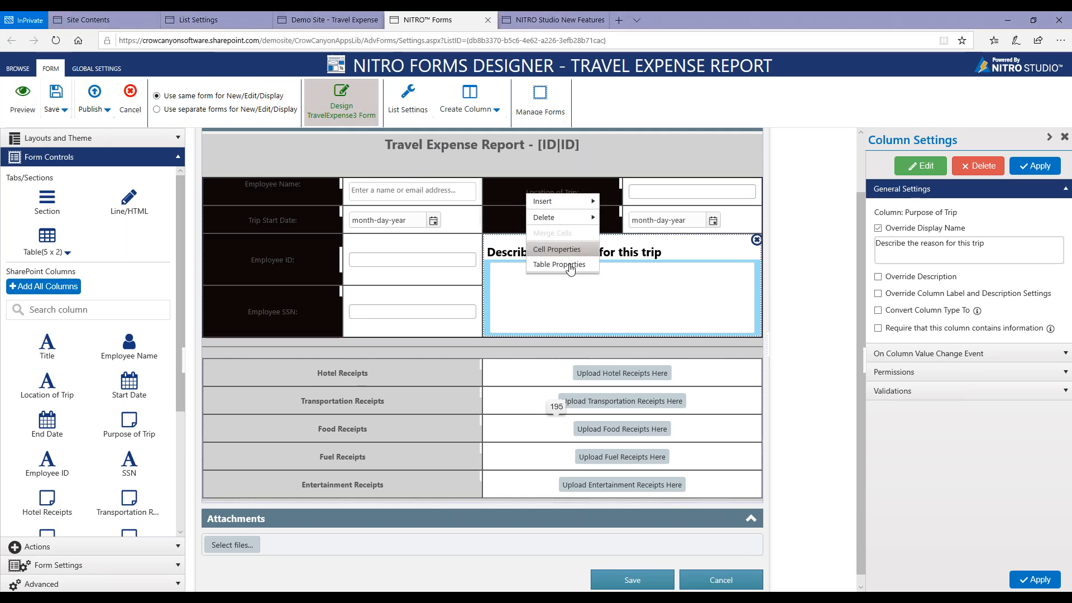
pyautogui.click(559, 264)
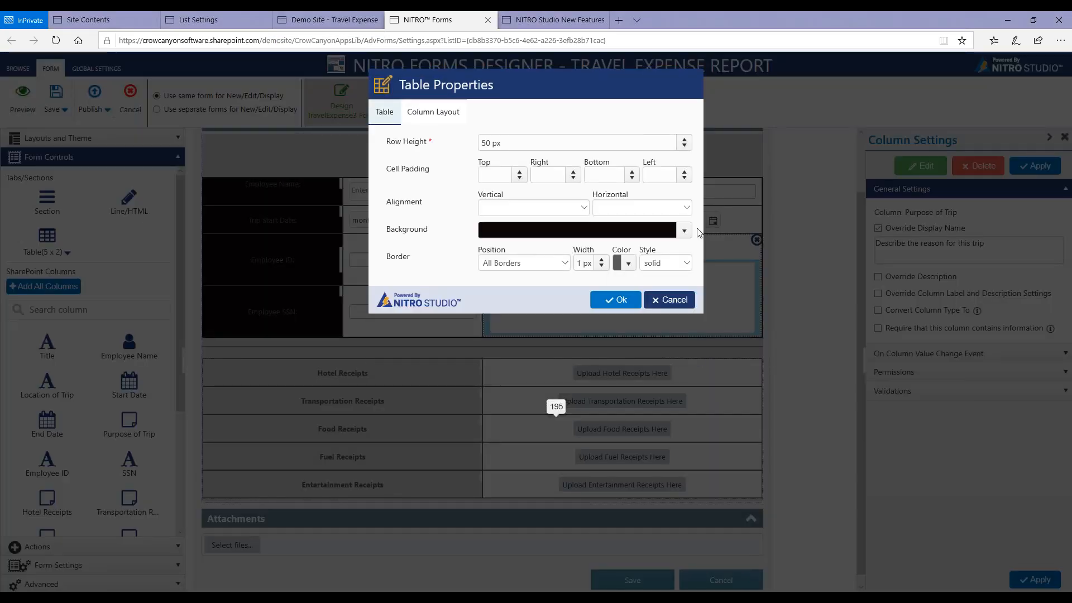
pyautogui.click(684, 233)
pyautogui.click(477, 303)
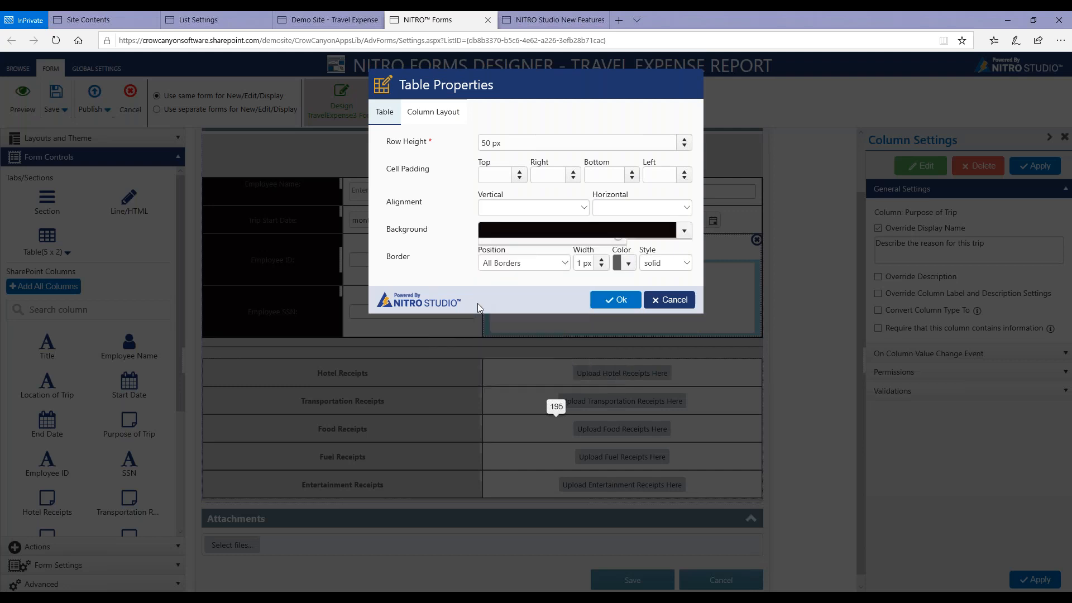
pyautogui.click(532, 235)
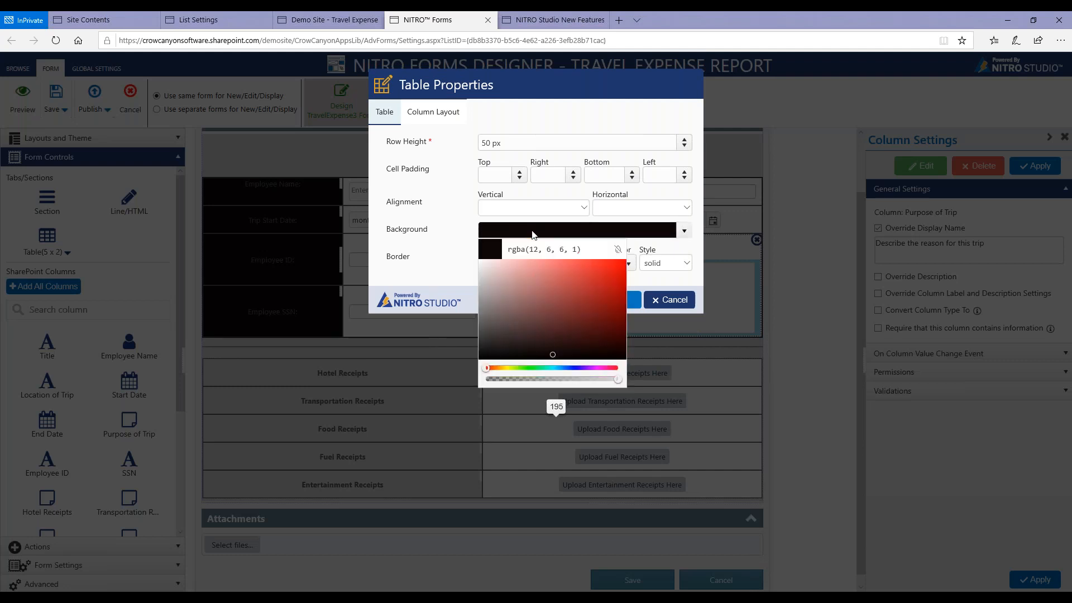
pyautogui.click(479, 305)
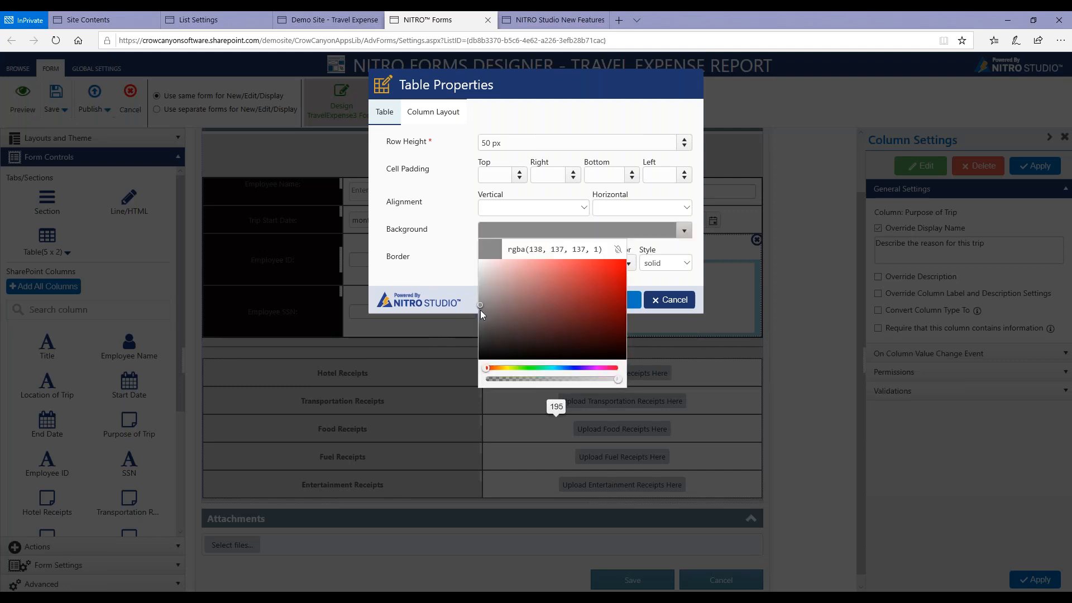
pyautogui.moveTo(480, 310); pyautogui.dragTo(485, 276)
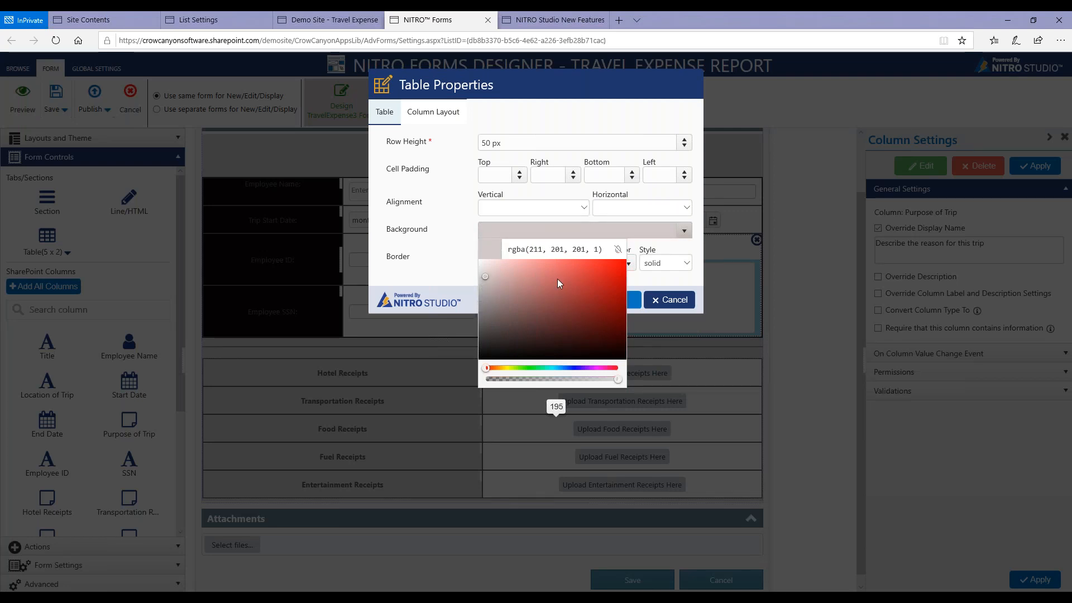
pyautogui.click(630, 299)
pyautogui.click(630, 300)
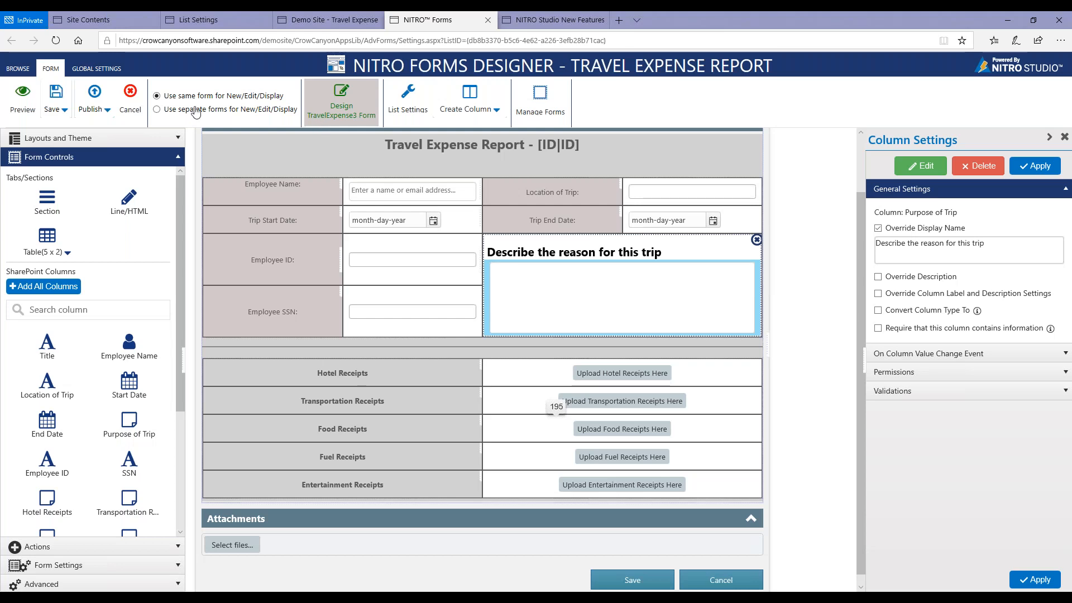
# Publish the TravelExpense3 form settings and open a new item form from the Travel Expense Report list.
pyautogui.click(94, 101)
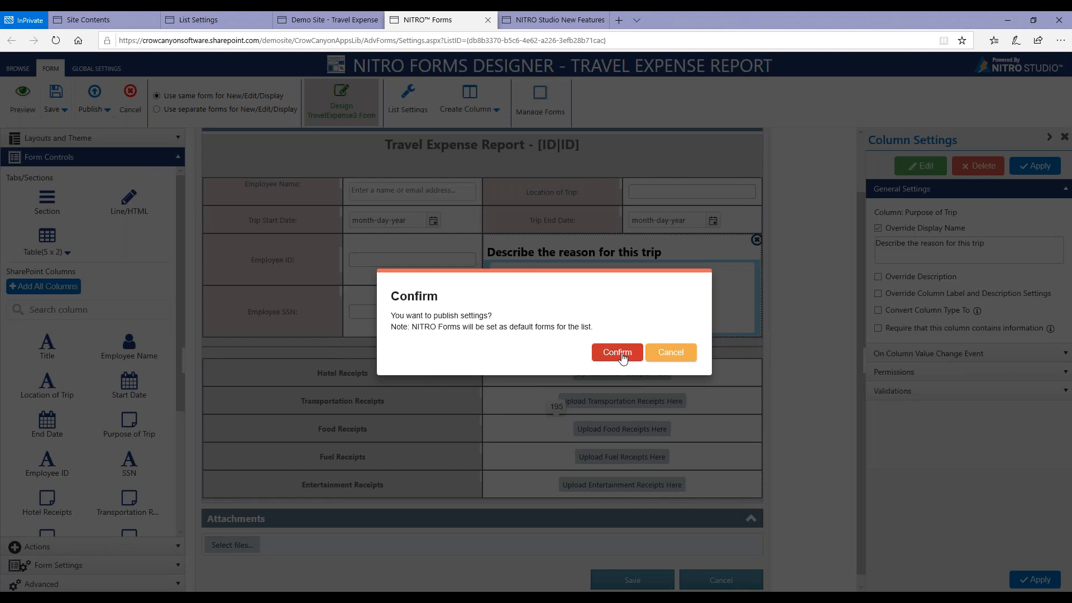
pyautogui.click(623, 358)
pyautogui.moveTo(343, 15)
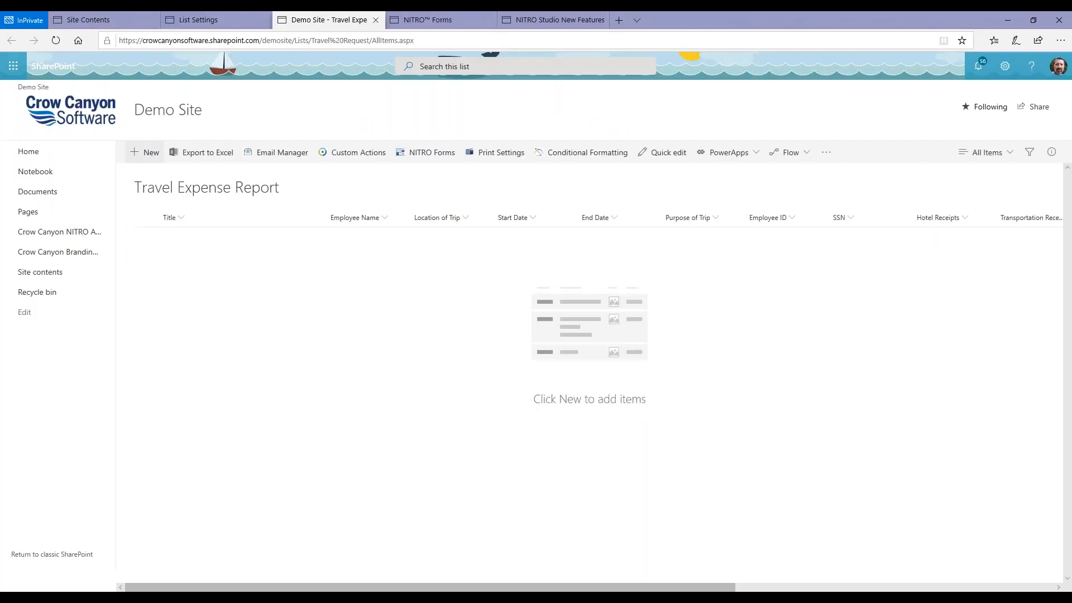
pyautogui.click(150, 160)
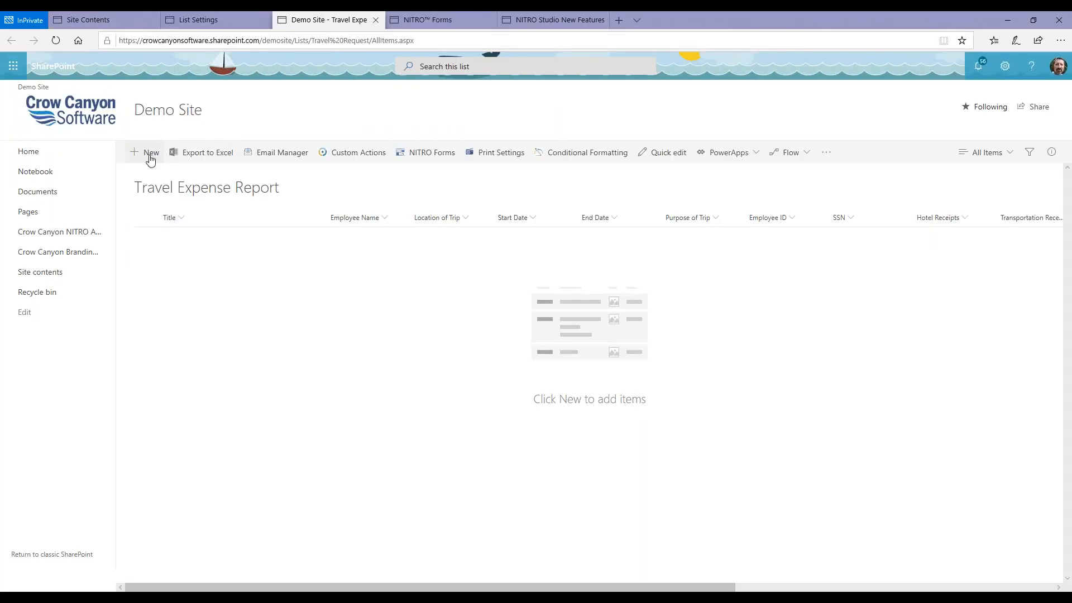
# Reload the Travel Expense Report list, check its new item form again and close the form.
pyautogui.click(56, 40)
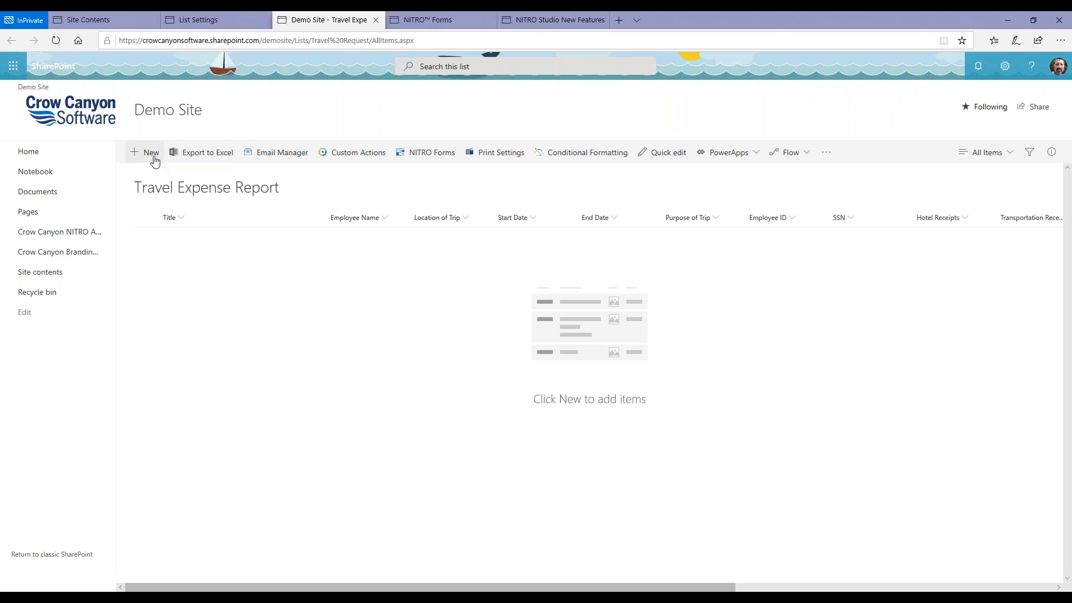
pyautogui.click(150, 153)
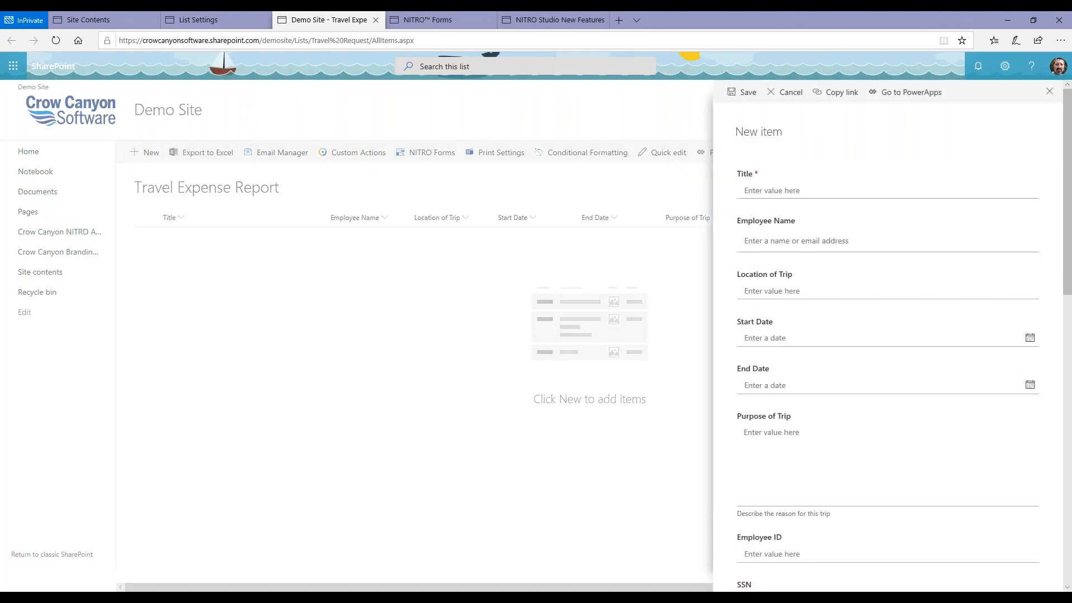
pyautogui.click(1050, 92)
# Return to the forms designer and publish the TravelExpense3 settings again.
pyautogui.click(471, 19)
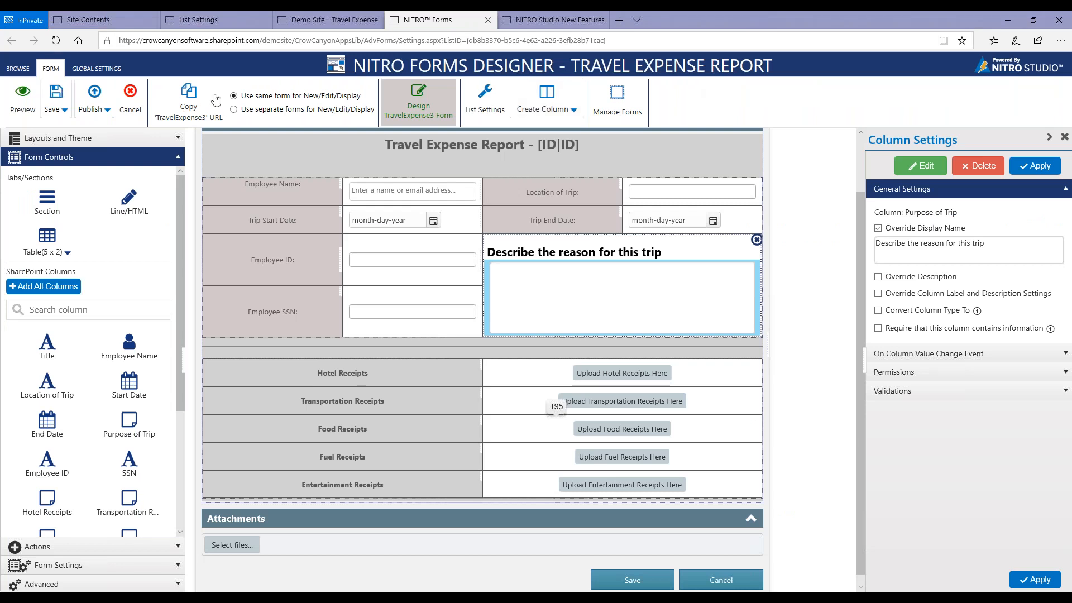
pyautogui.click(84, 109)
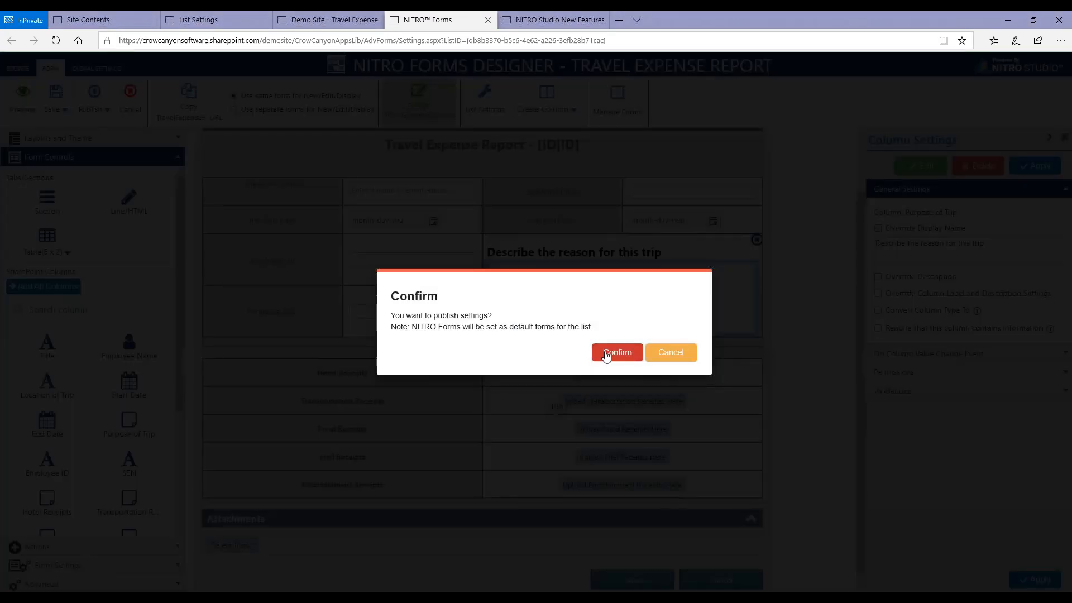
pyautogui.click(606, 354)
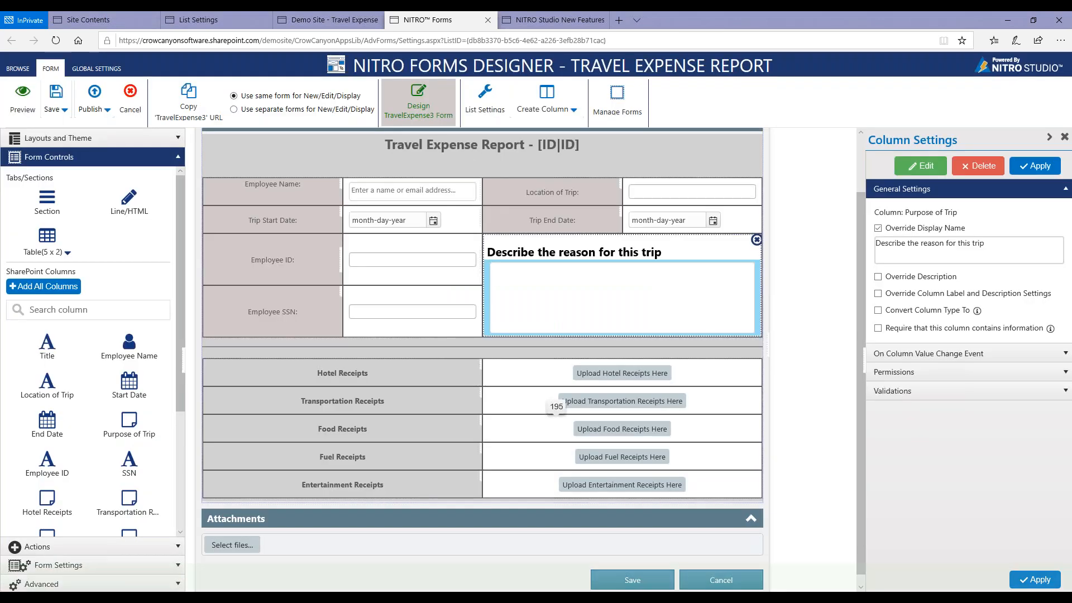
# Refresh the list in the Demo Site tab, review the new item form, dismiss all reminders and close the form.
pyautogui.click(329, 19)
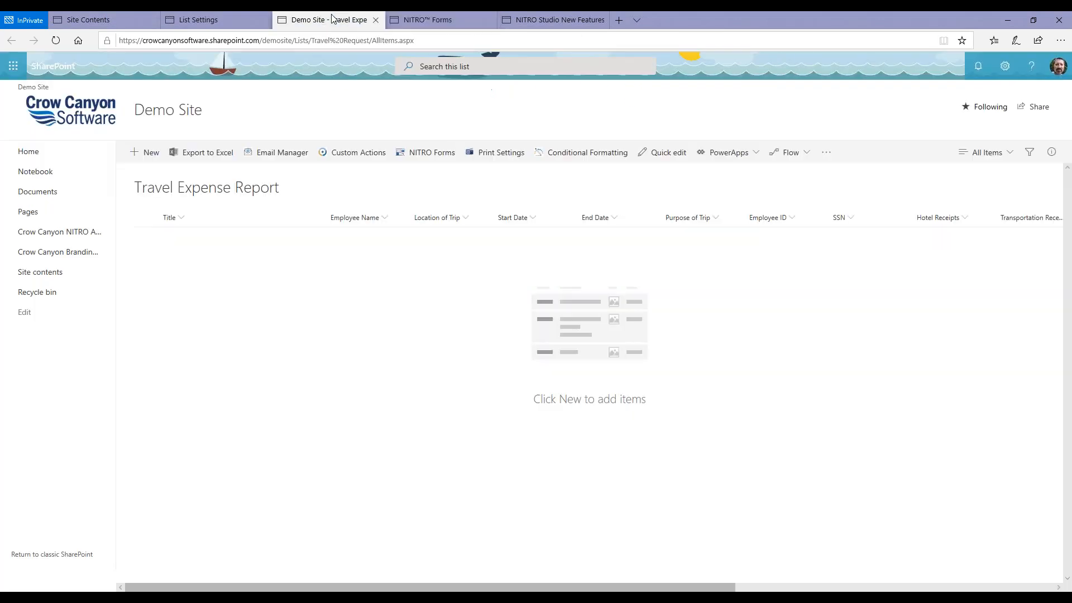
pyautogui.click(59, 44)
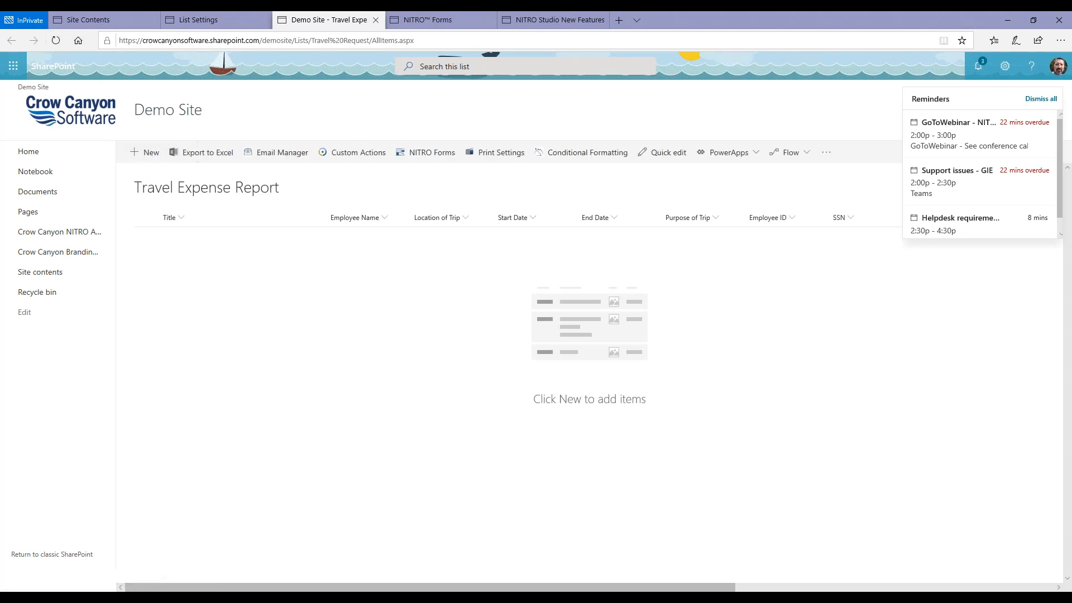
pyautogui.click(149, 159)
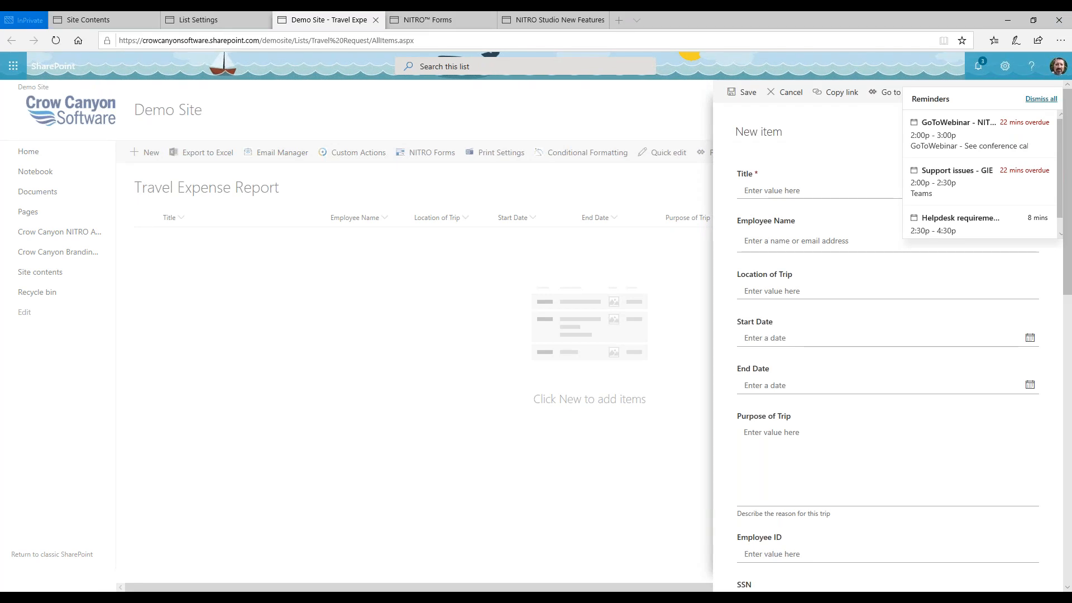
pyautogui.click(1041, 99)
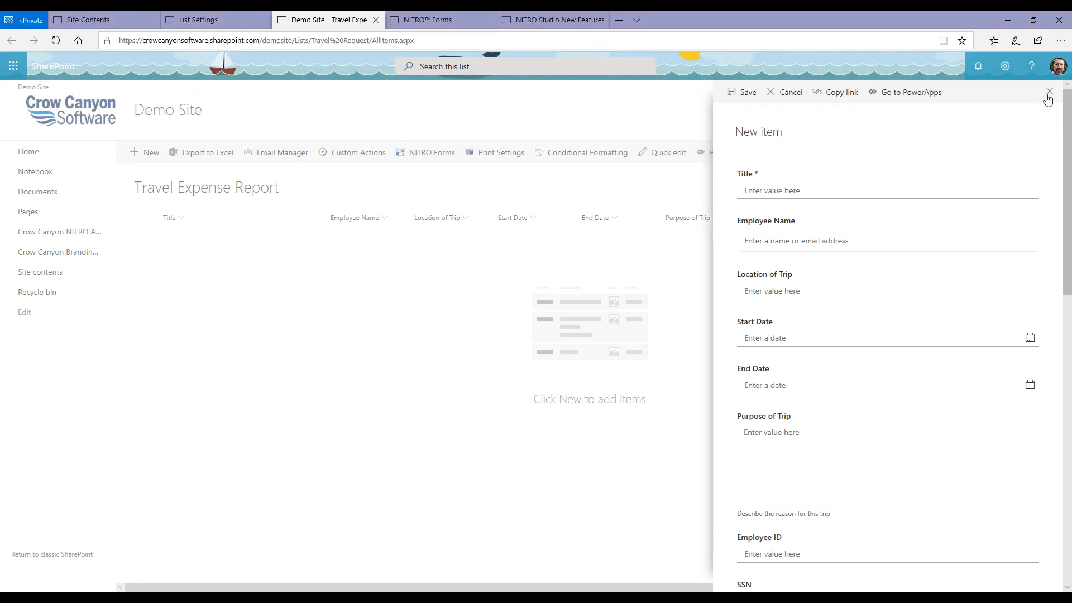
pyautogui.click(1049, 92)
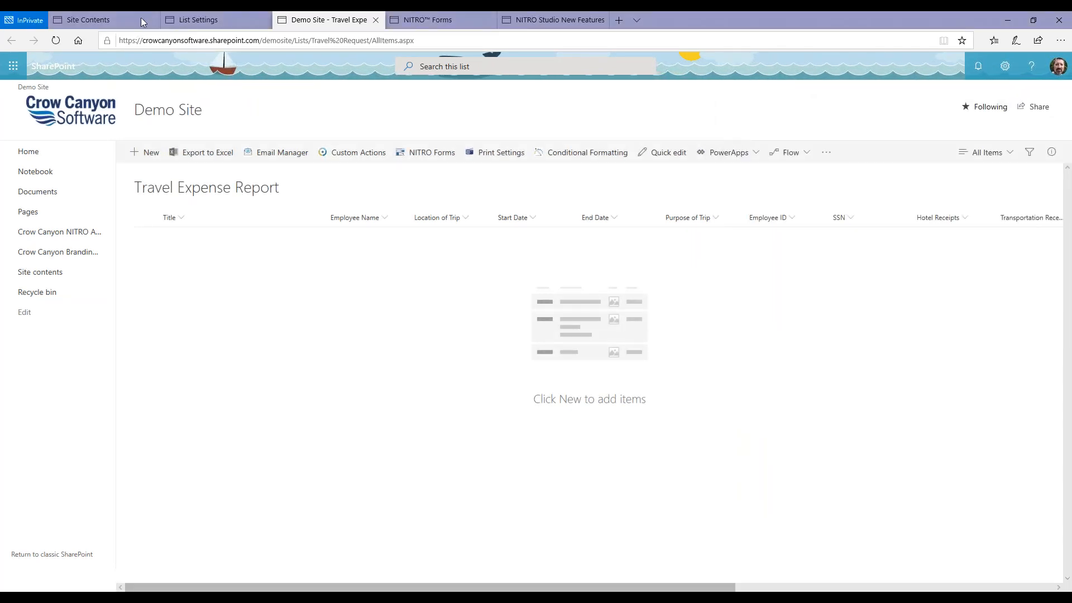
# Reload the list once more, view the new item form and cancel it.
pyautogui.click(61, 40)
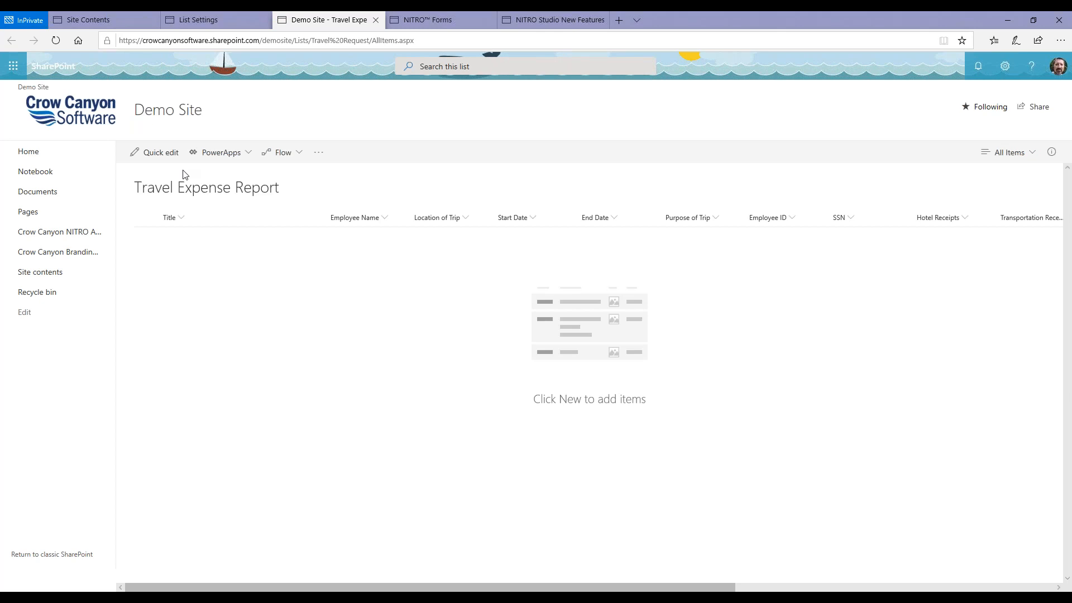
pyautogui.click(150, 158)
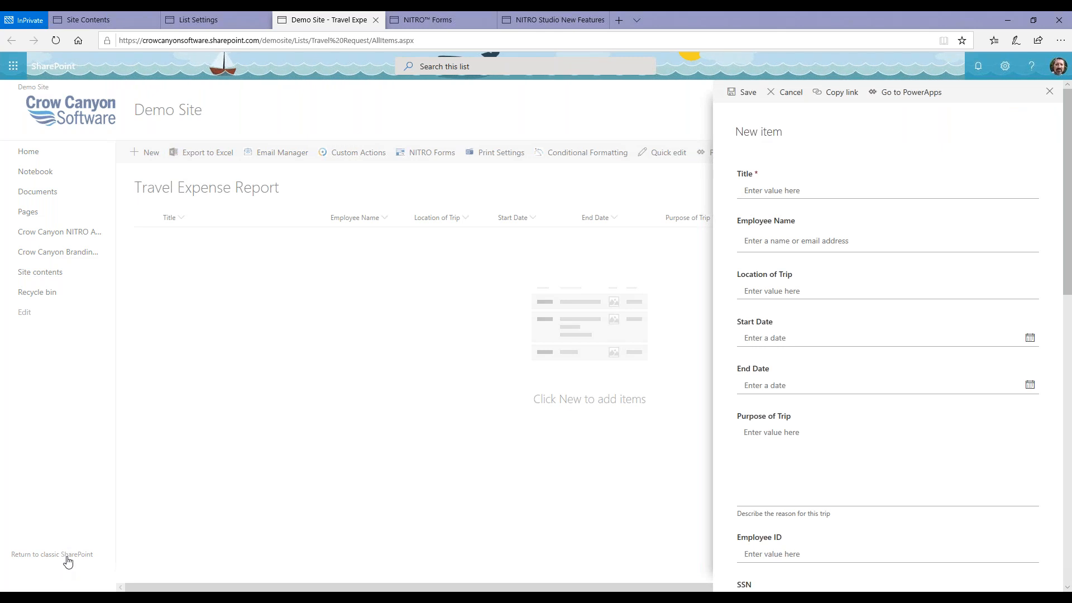
pyautogui.click(800, 98)
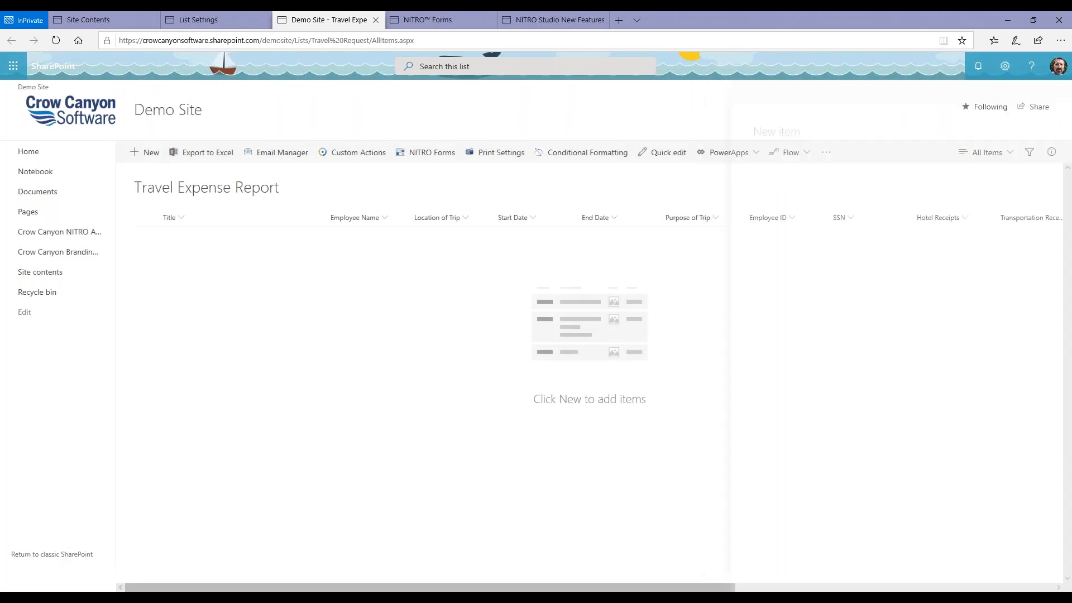
# Switch the Travel Expense Report list to classic SharePoint and open a new item form there.
pyautogui.click(83, 554)
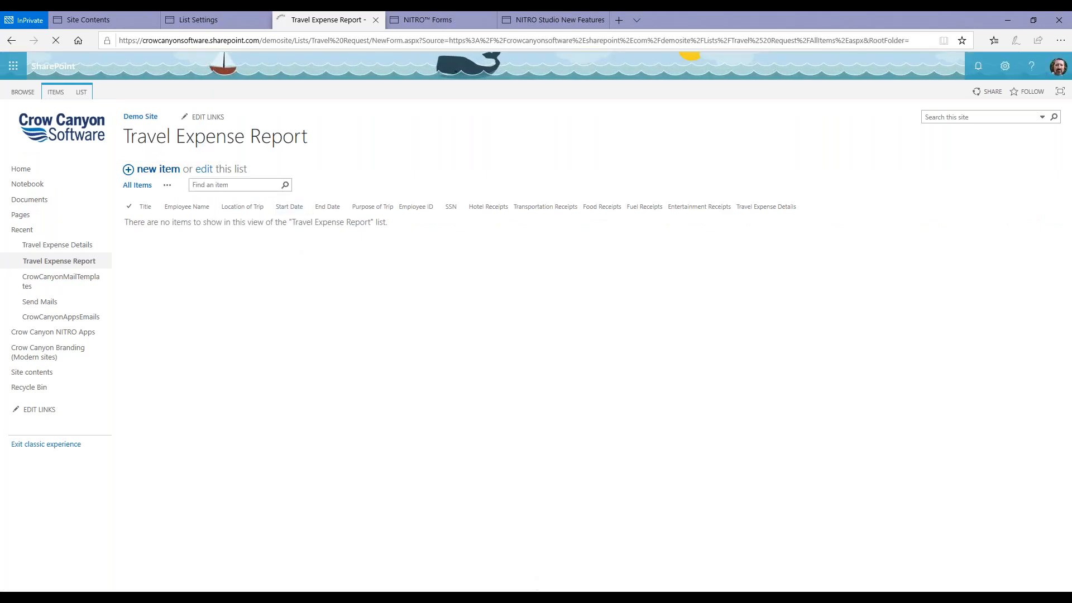
pyautogui.click(425, 20)
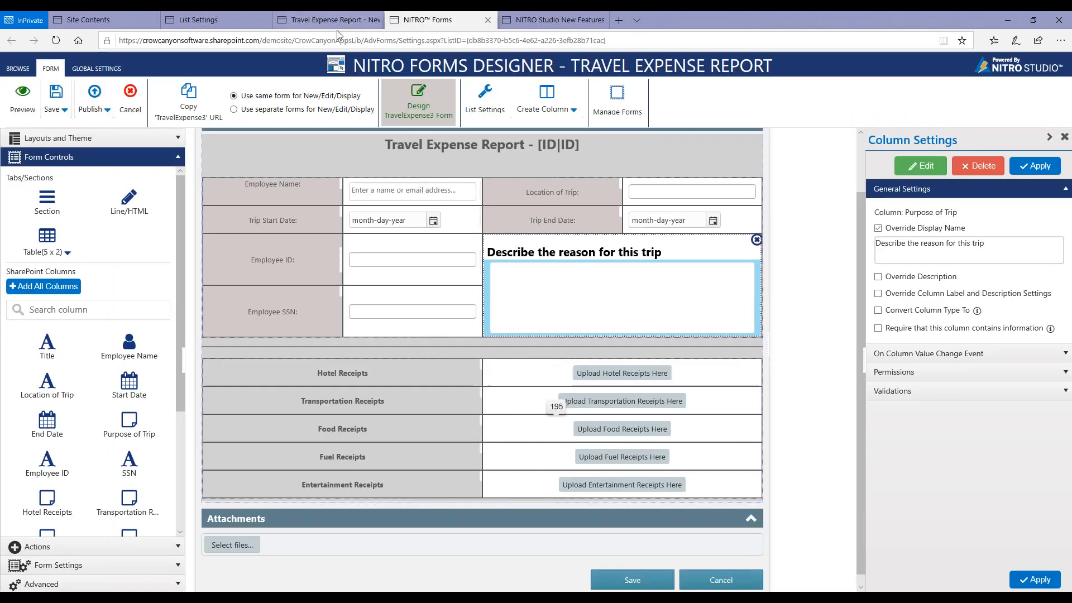
pyautogui.click(323, 23)
# Go back to the forms designer and reopen TravelExpense3 for editing from the list's configured forms.
pyautogui.click(411, 21)
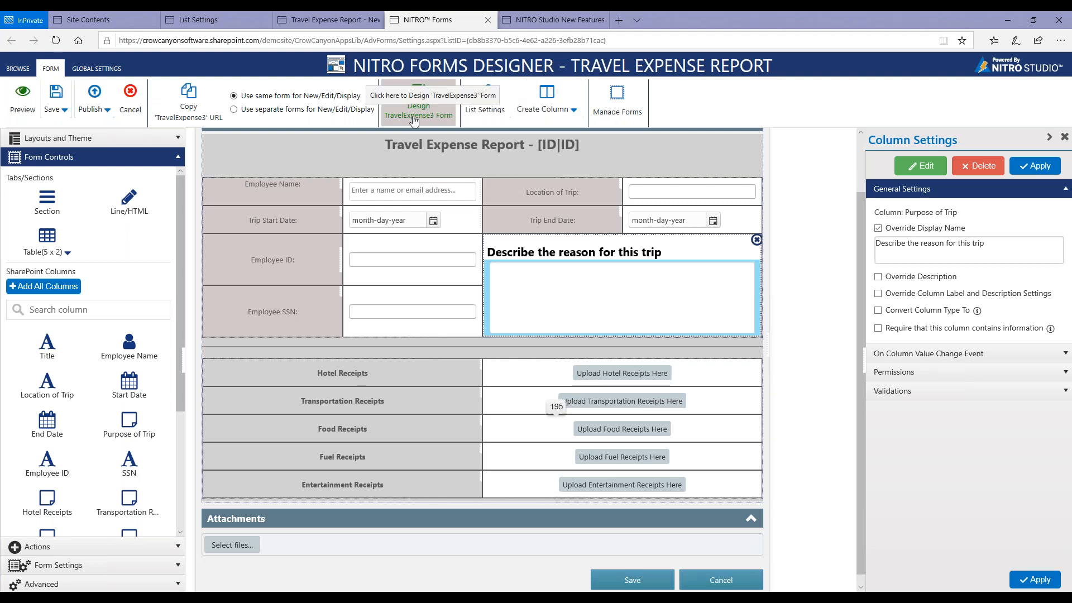
pyautogui.click(614, 100)
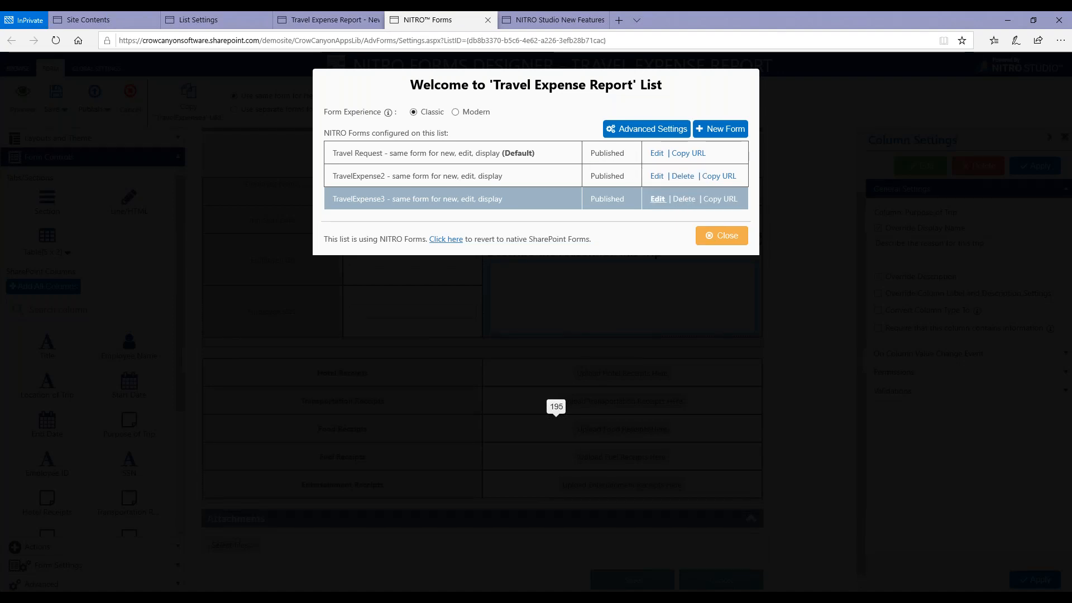
pyautogui.click(657, 199)
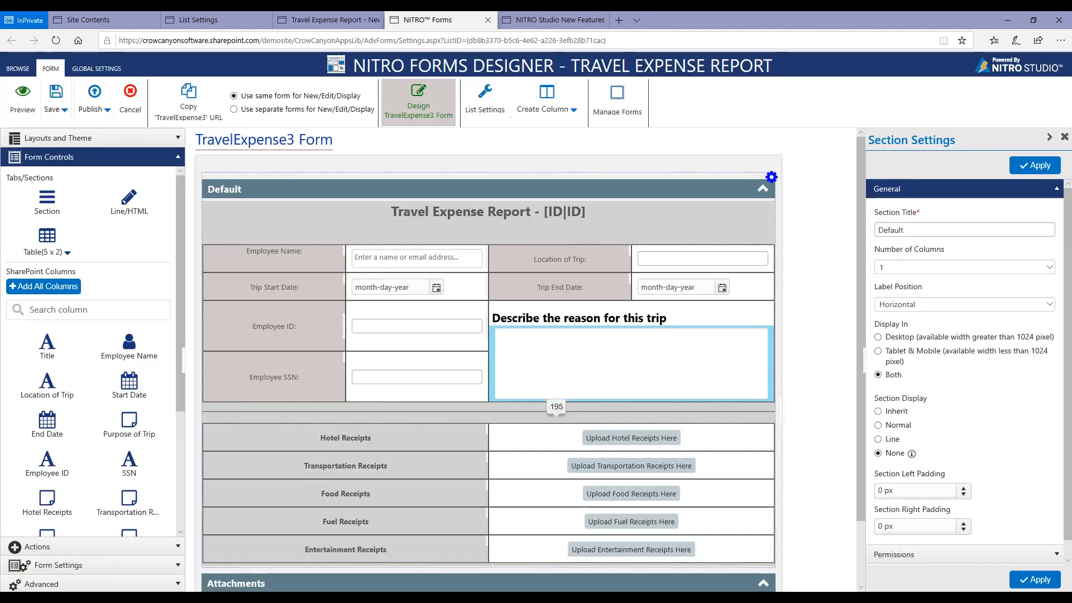
# View the advanced settings for exporting, importing and overriding the list's forms, and cancel them.
pyautogui.click(617, 101)
pyautogui.click(666, 135)
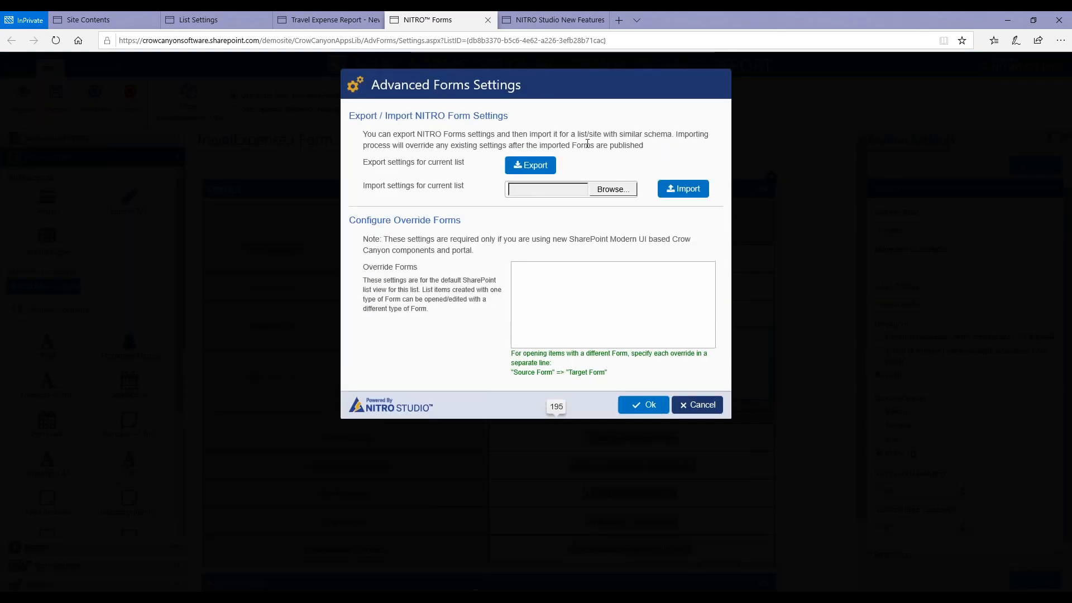
pyautogui.click(684, 406)
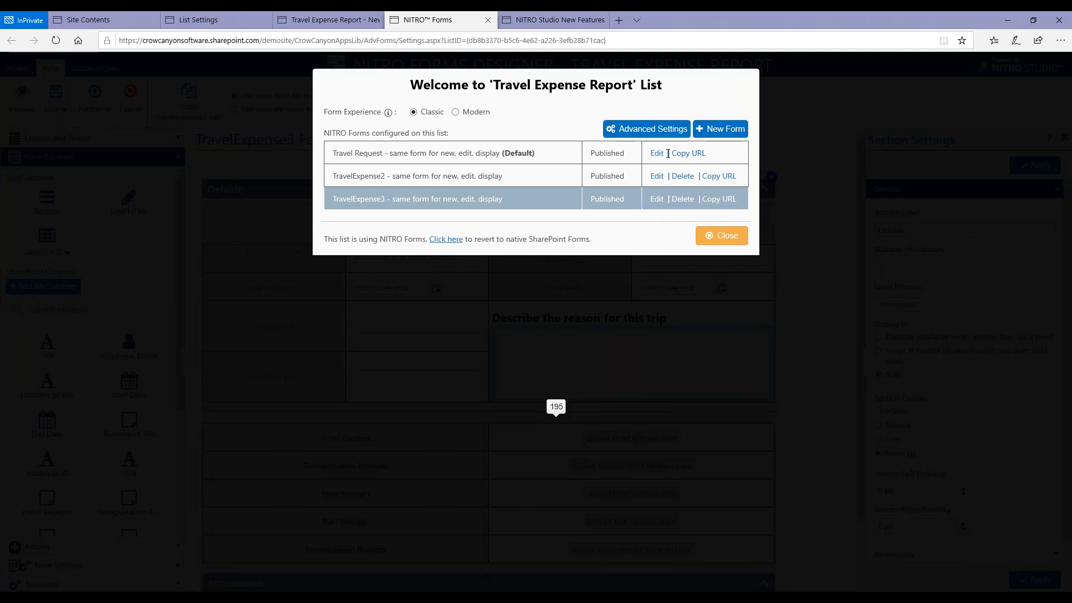
# Copy the TravelExpense3 form's URL and open it in a new browser tab.
pyautogui.click(714, 199)
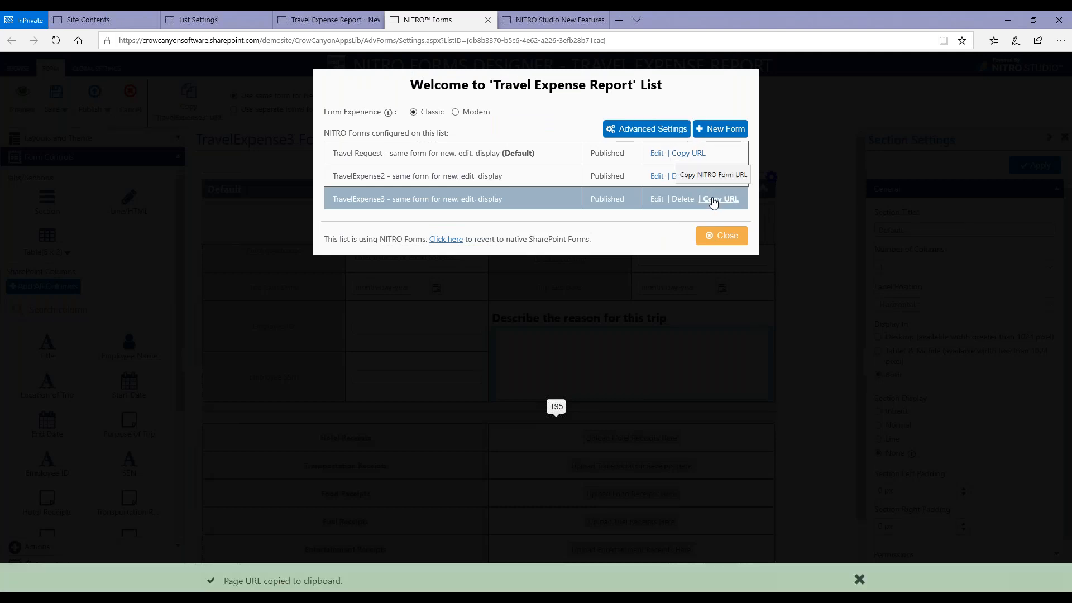
pyautogui.click(717, 236)
pyautogui.click(619, 19)
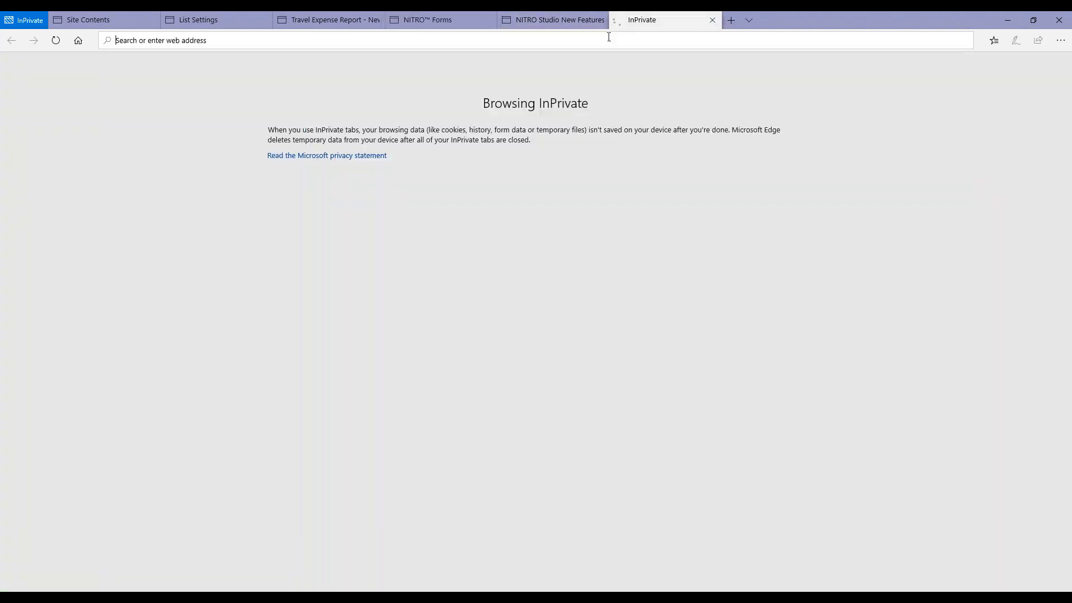
pyautogui.hotkey('ctrl', 'v')
pyautogui.press('Return')
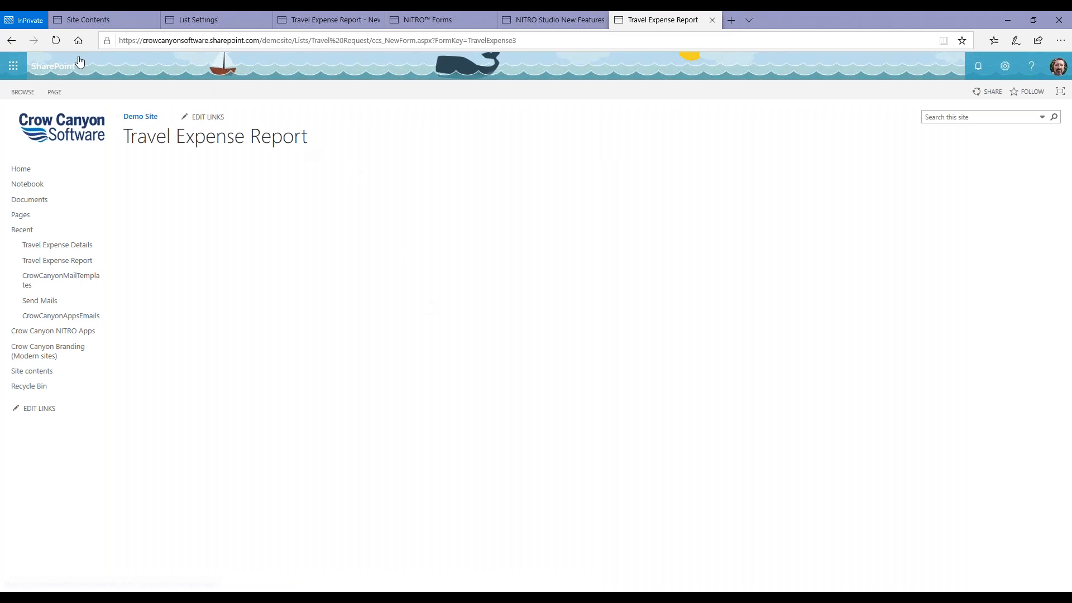
# Reload the TravelExpense3 form page and inspect the classic new item form in the other Travel Expense Report tab.
pyautogui.click(56, 40)
pyautogui.moveTo(433, 22)
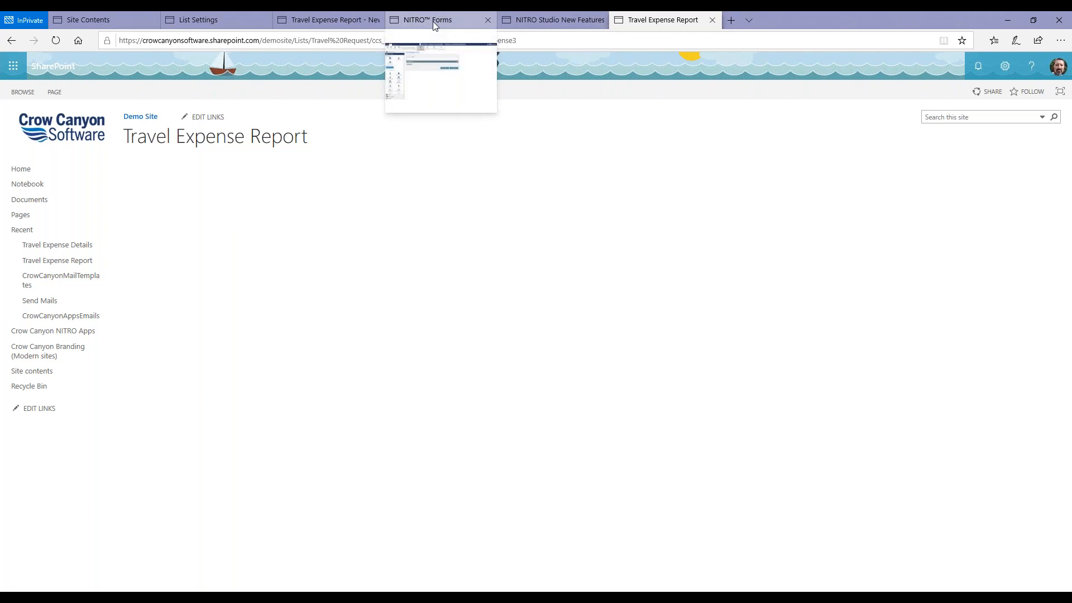
pyautogui.click(355, 22)
pyautogui.click(296, 300)
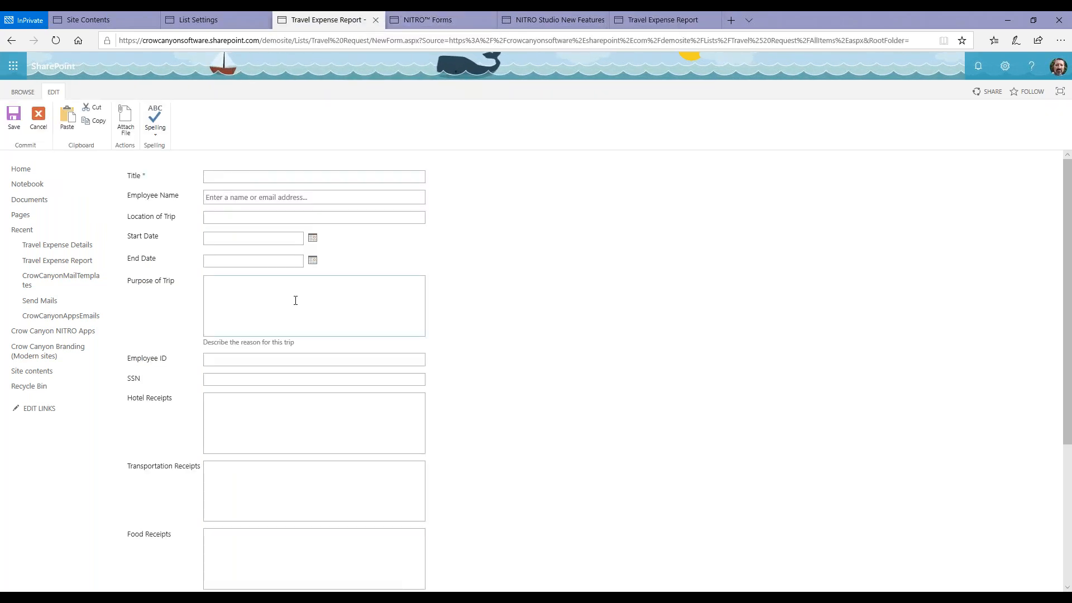
pyautogui.hotkey('ctrl', 'v')
pyautogui.hotkey('ctrl', 'a')
pyautogui.press('Delete')
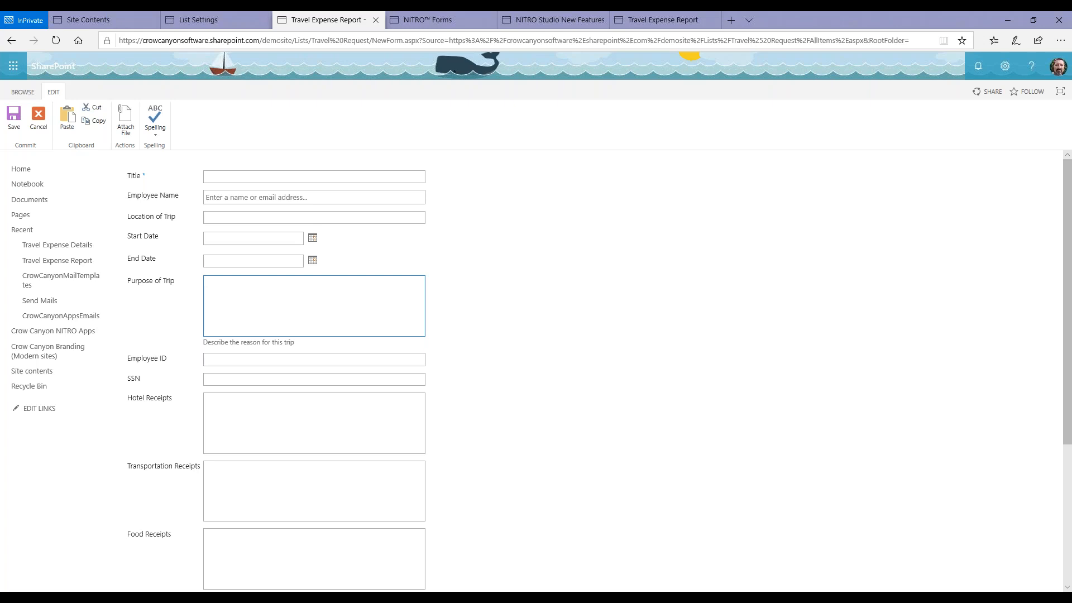
pyautogui.click(291, 305)
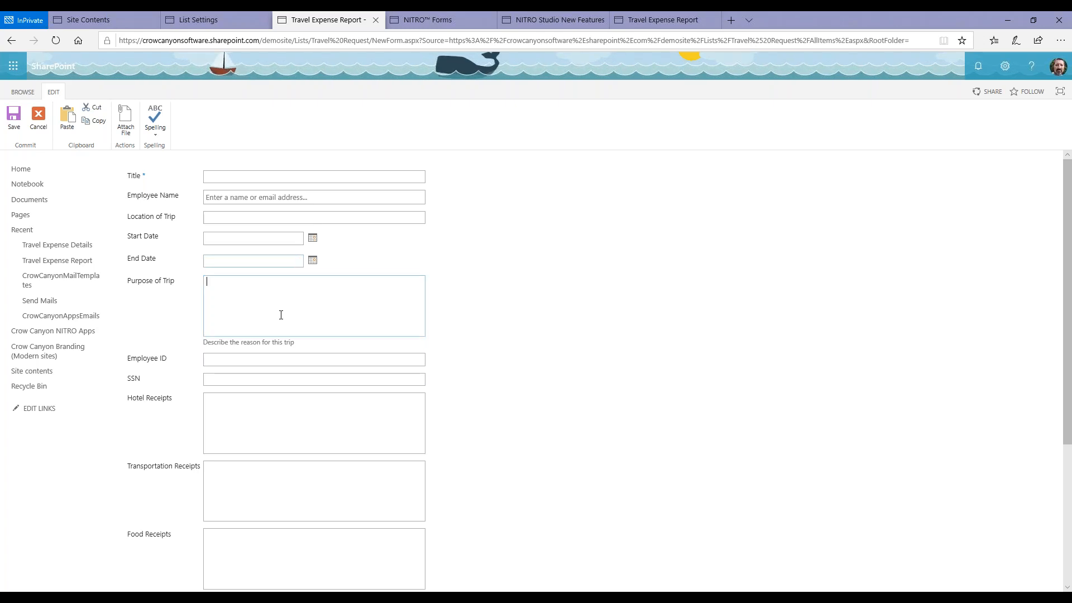
pyautogui.click(287, 401)
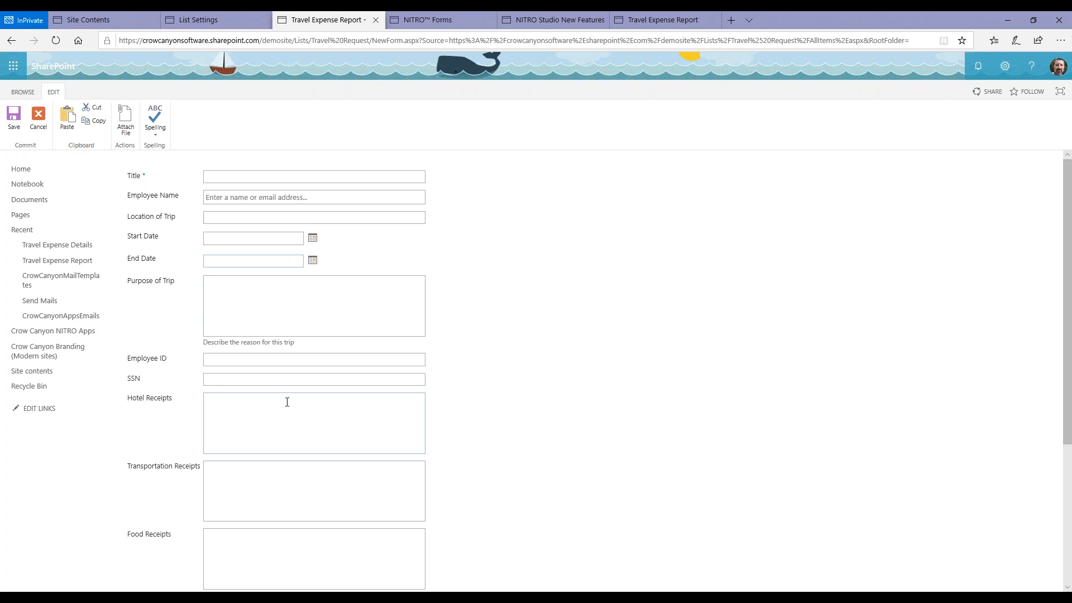
pyautogui.click(287, 402)
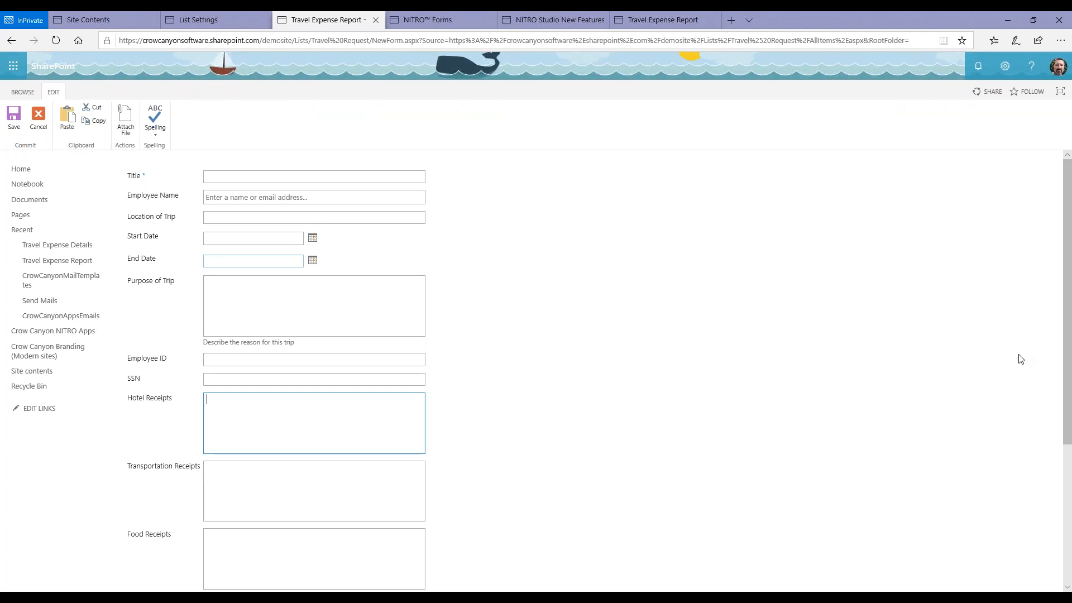
pyautogui.click(1056, 347)
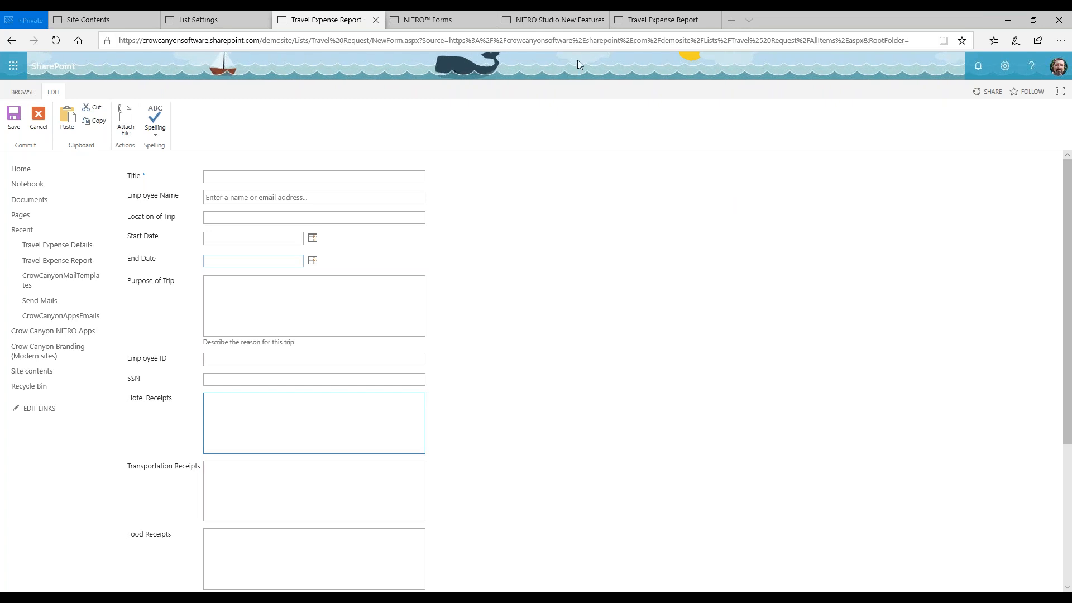
# Review the June 2019 full feature list on the NITRO Studio New Features page, and return to the TravelExpense3 form designer.
pyautogui.click(567, 20)
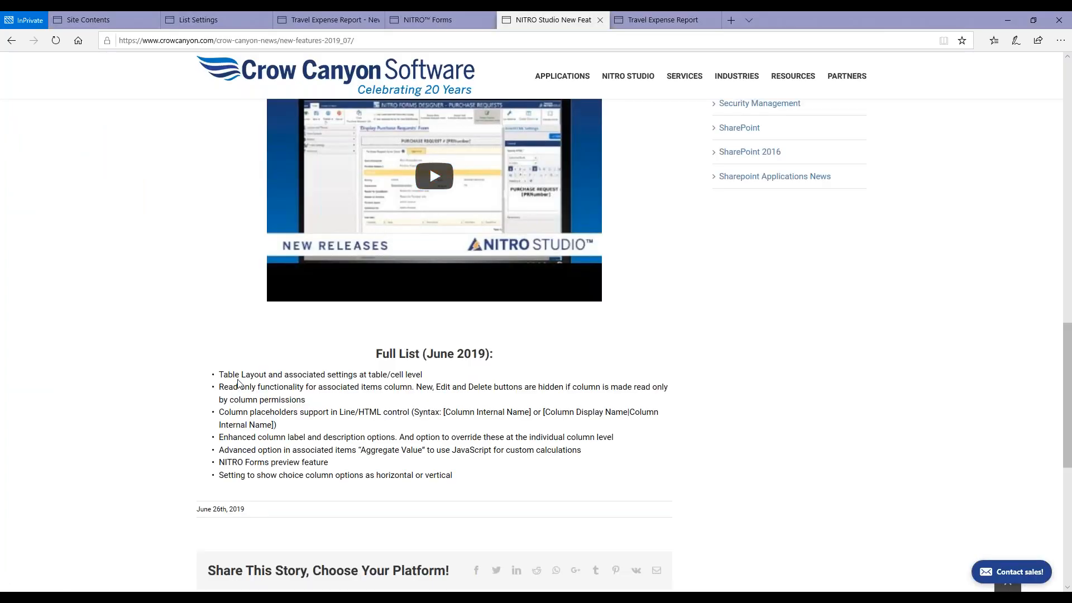
pyautogui.scroll(-3, 238, 383)
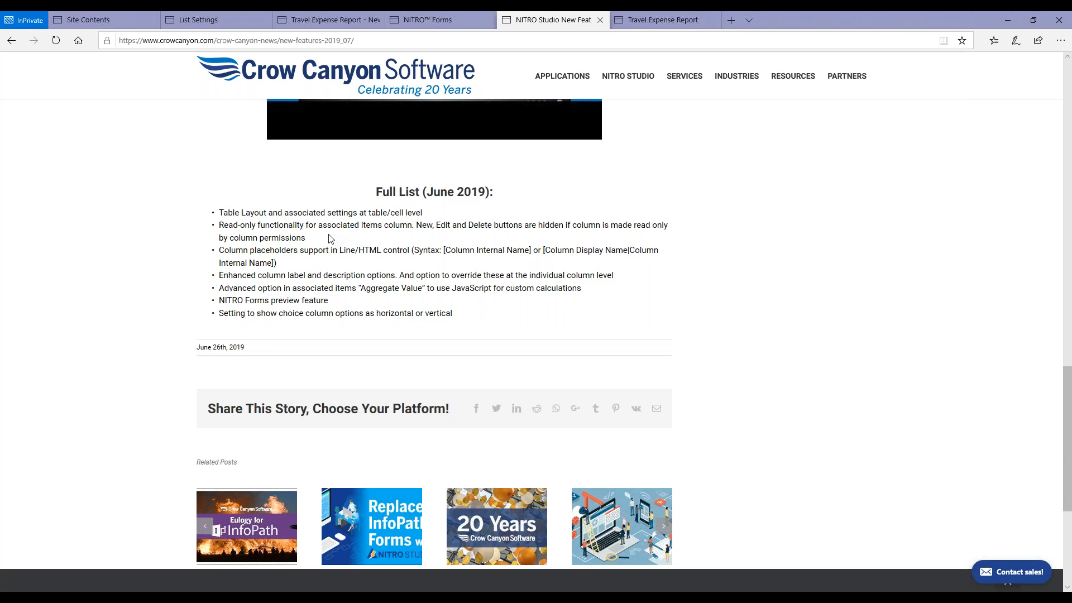
pyautogui.click(425, 21)
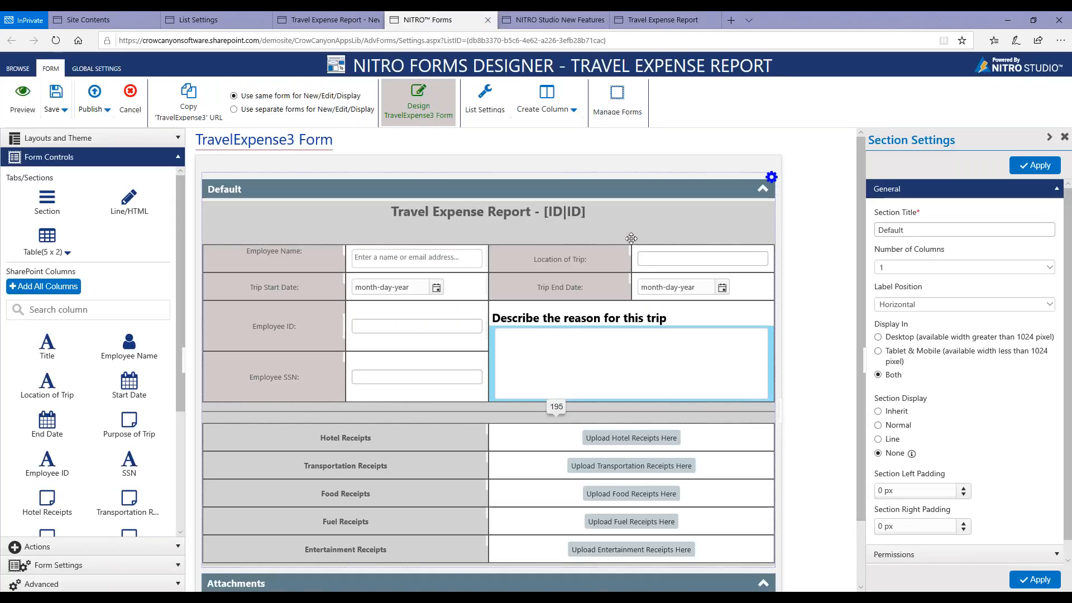
# Show the column label for the Location of Trip input column, using its display name, and apply the setting.
pyautogui.click(611, 260)
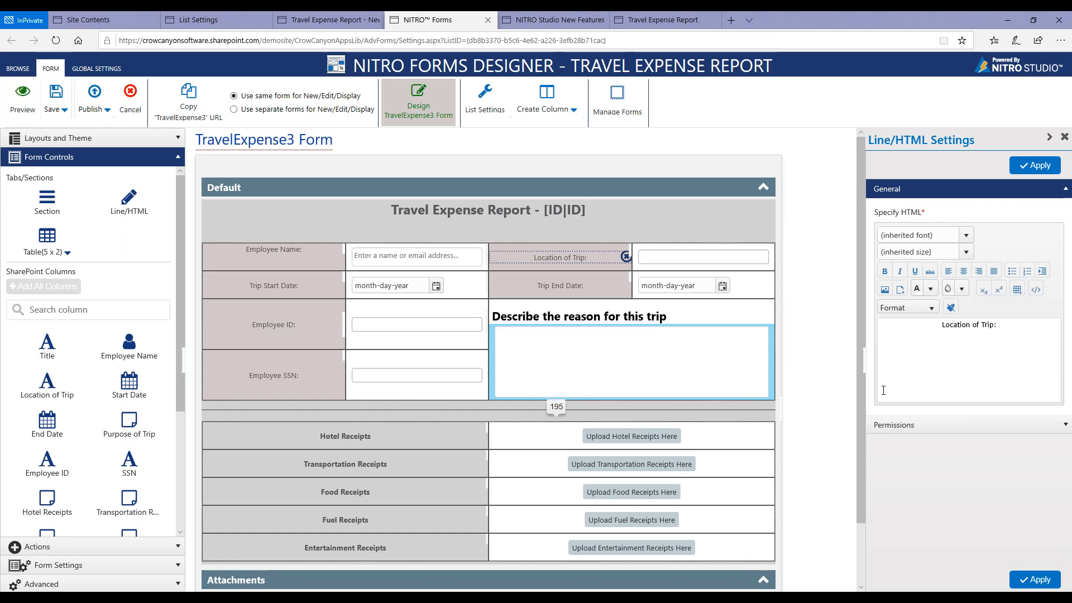
pyautogui.click(701, 249)
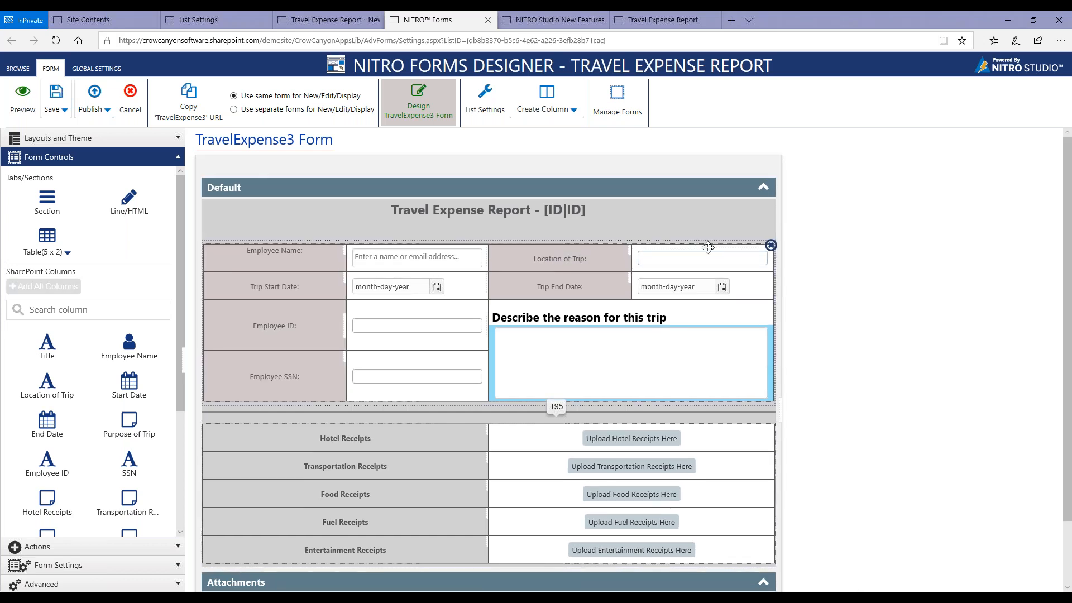
pyautogui.click(708, 248)
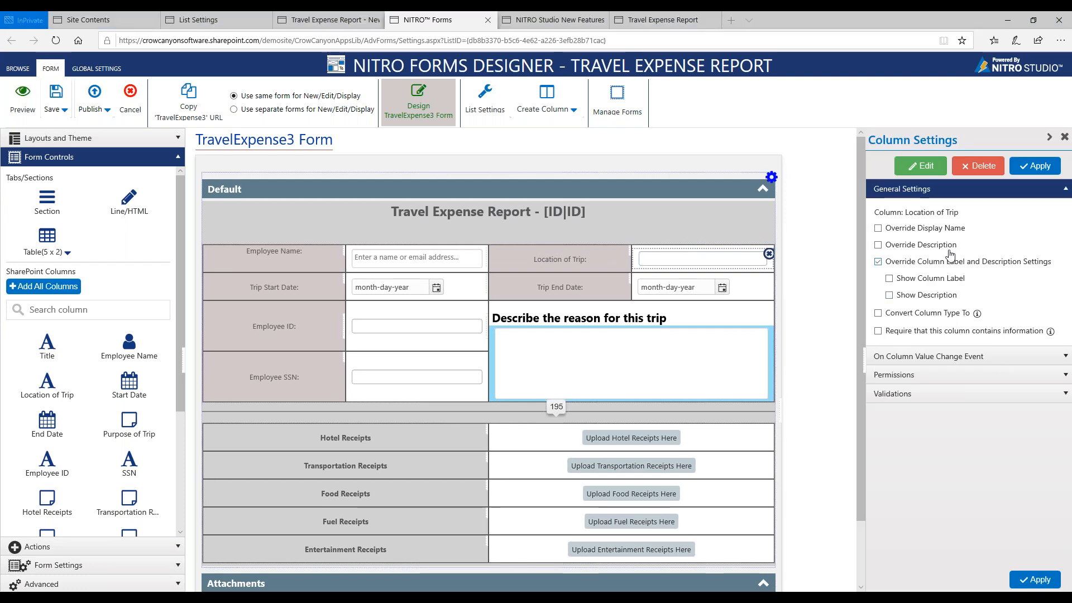
pyautogui.click(906, 230)
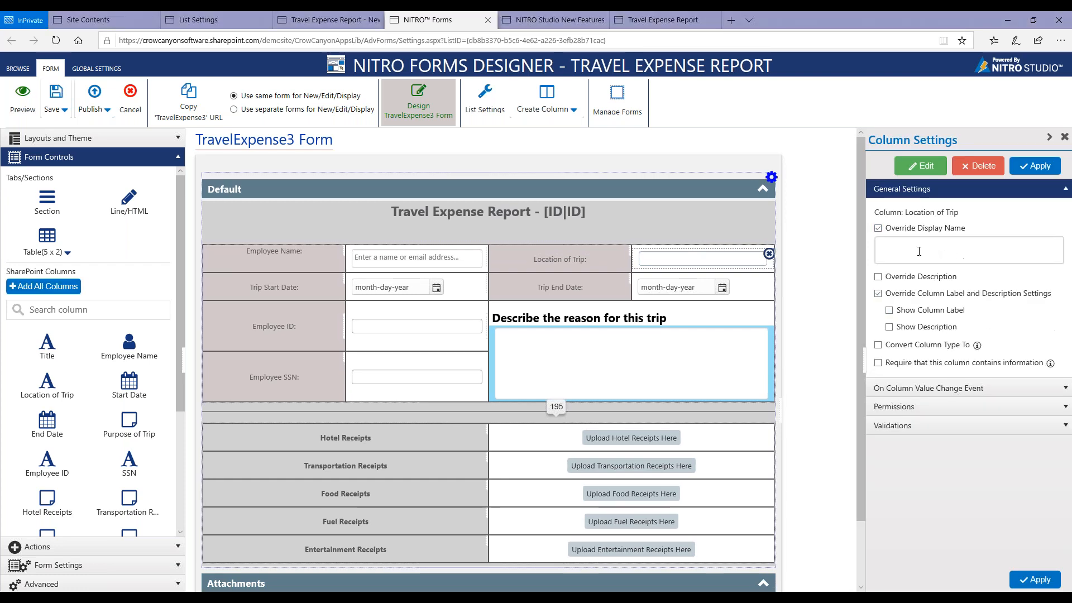
pyautogui.click(919, 251)
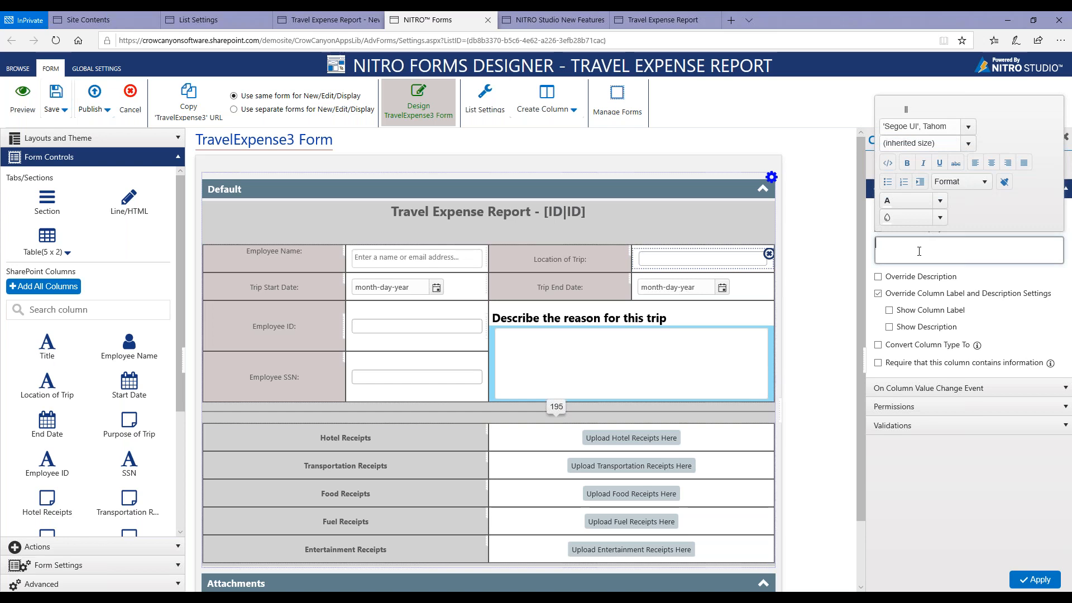
pyautogui.click(908, 312)
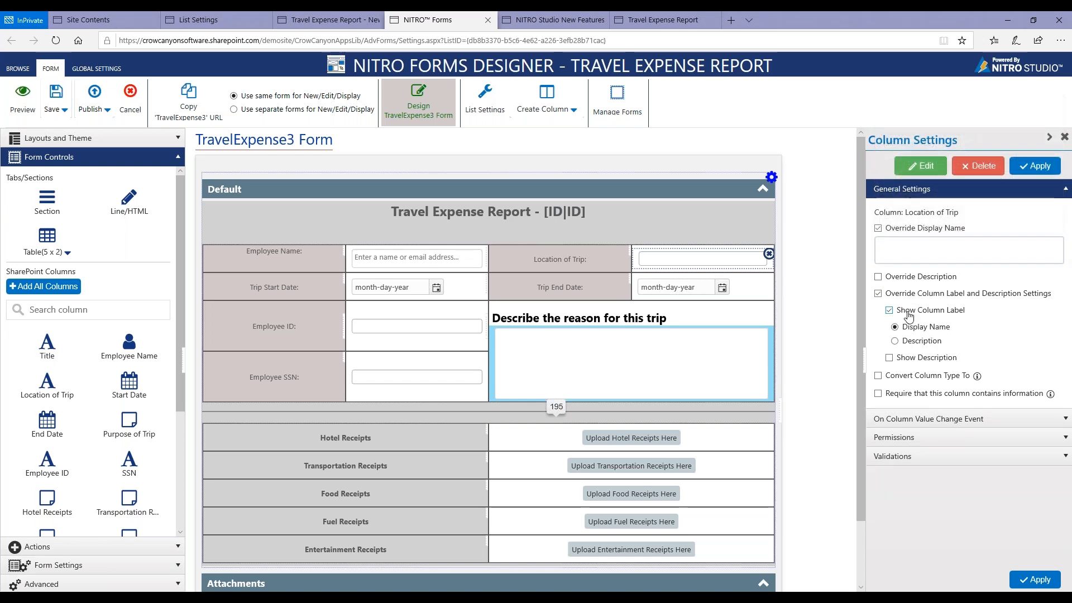
pyautogui.click(1017, 174)
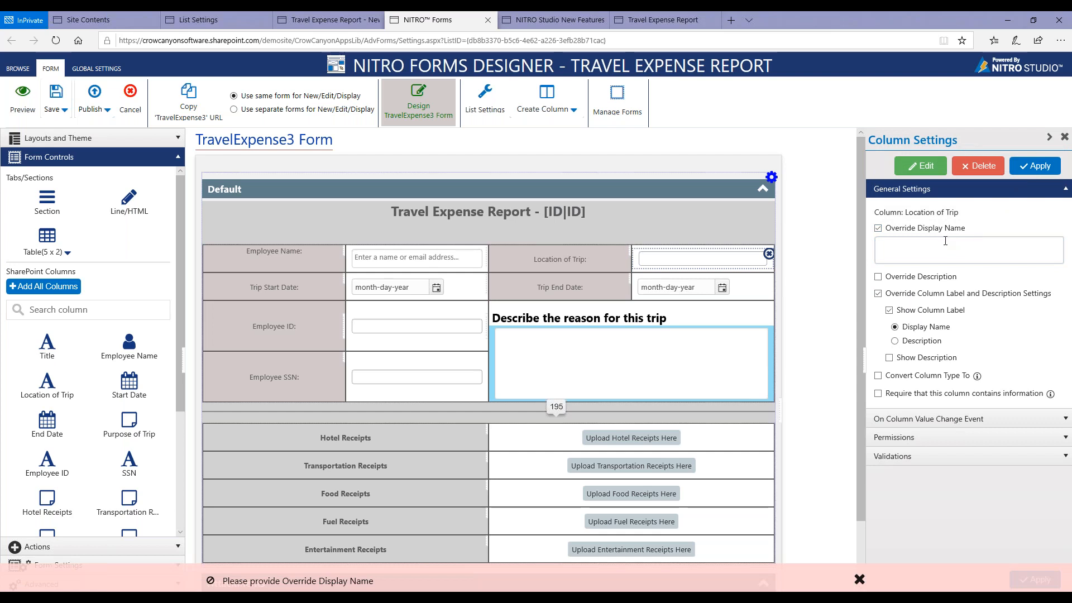
pyautogui.click(893, 229)
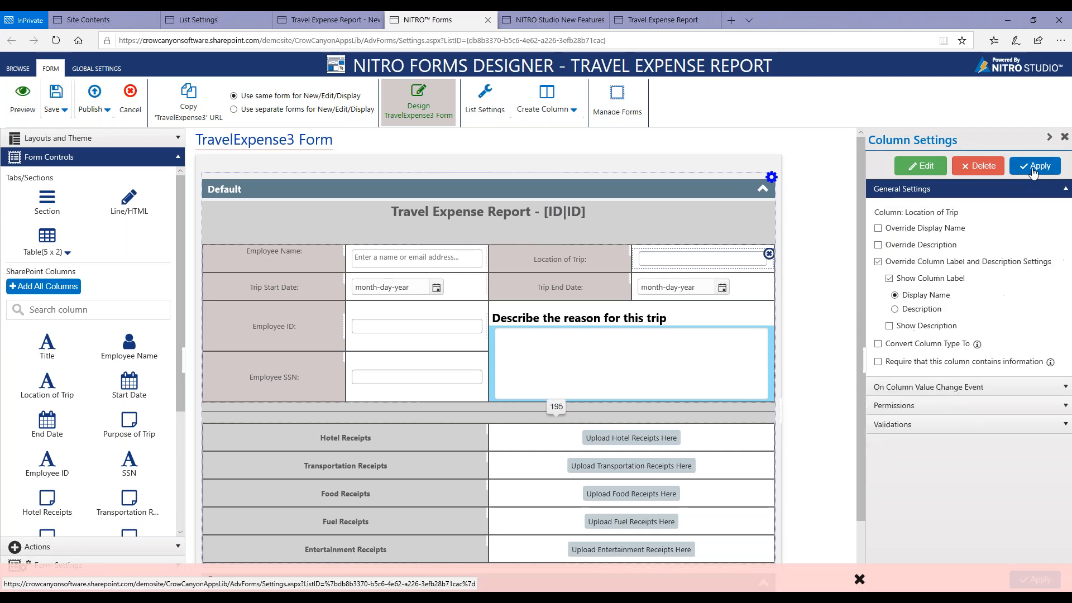
pyautogui.click(1033, 168)
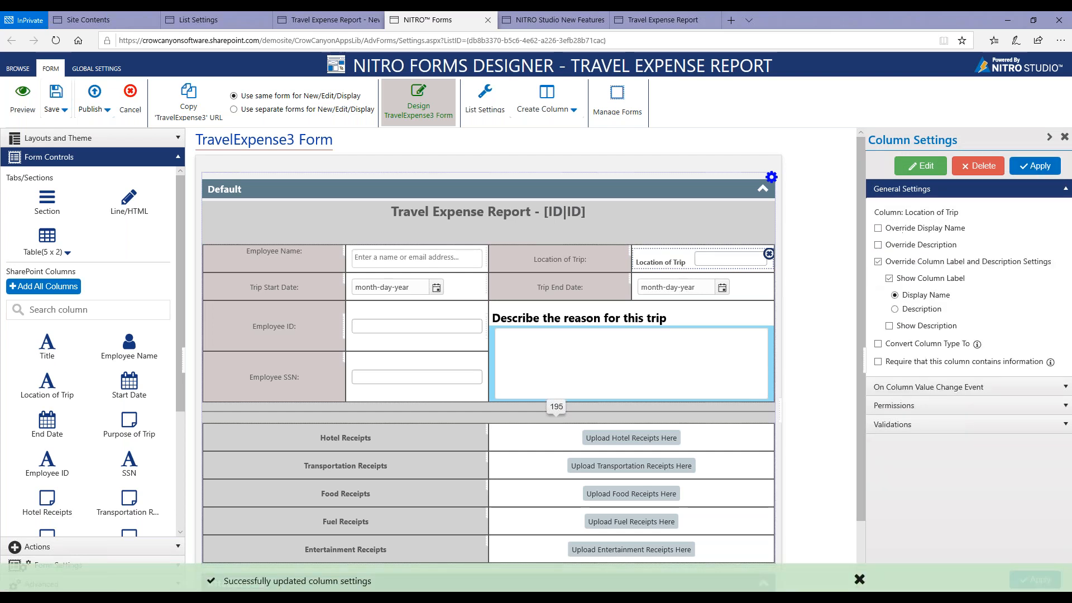
# Override the Location of Trip column's display name with "Location" and apply it.
pyautogui.click(897, 229)
pyautogui.click(902, 253)
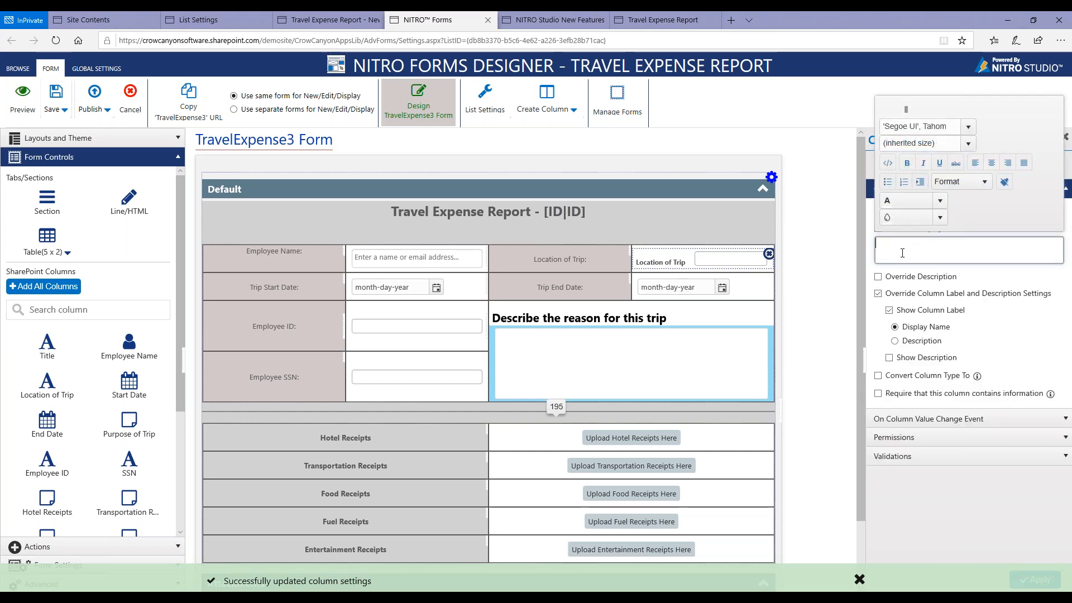
pyautogui.write('Location')
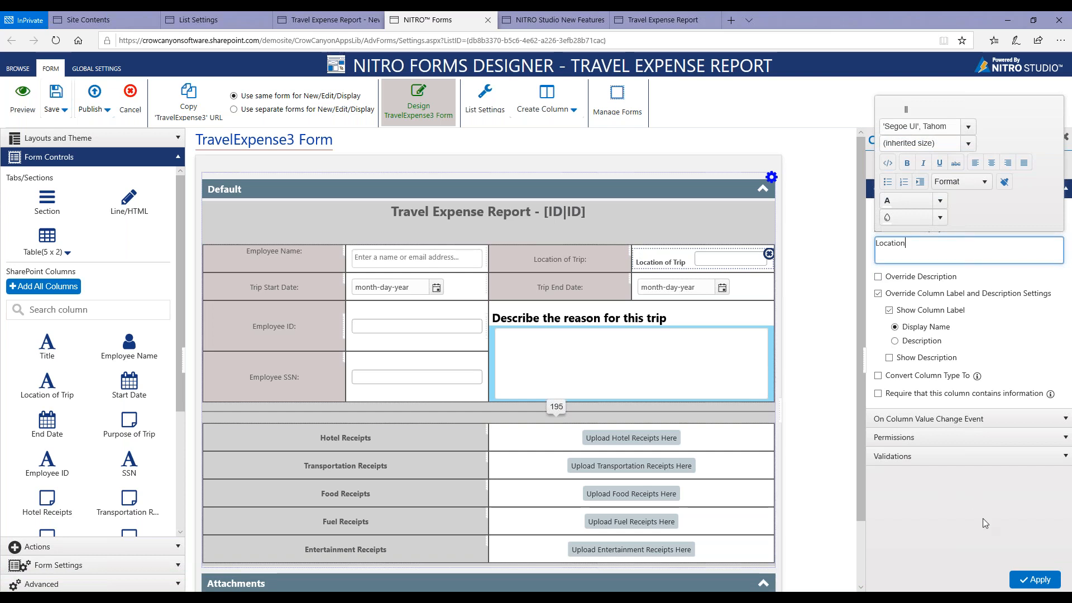
pyautogui.click(1035, 580)
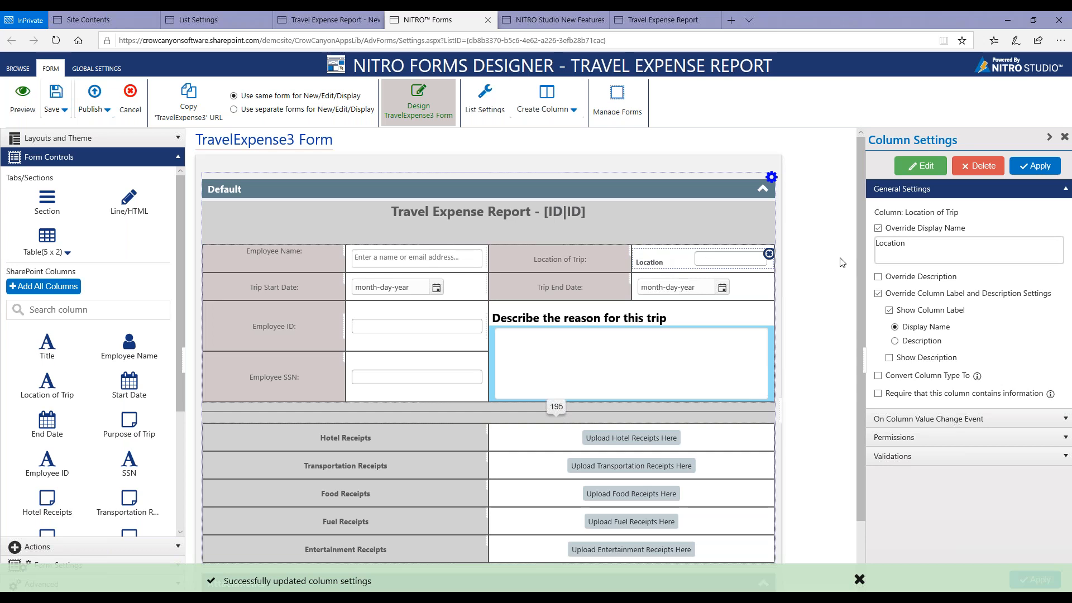
# Turn off the display name override, enable the description override, and set the column label to show the description.
pyautogui.click(878, 228)
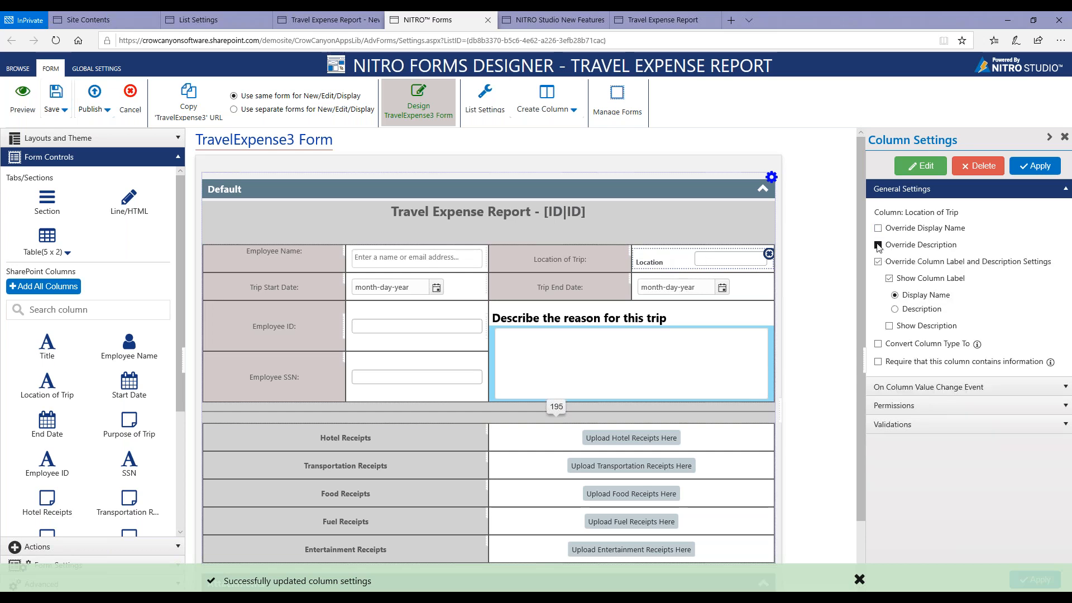
pyautogui.click(878, 245)
pyautogui.click(892, 262)
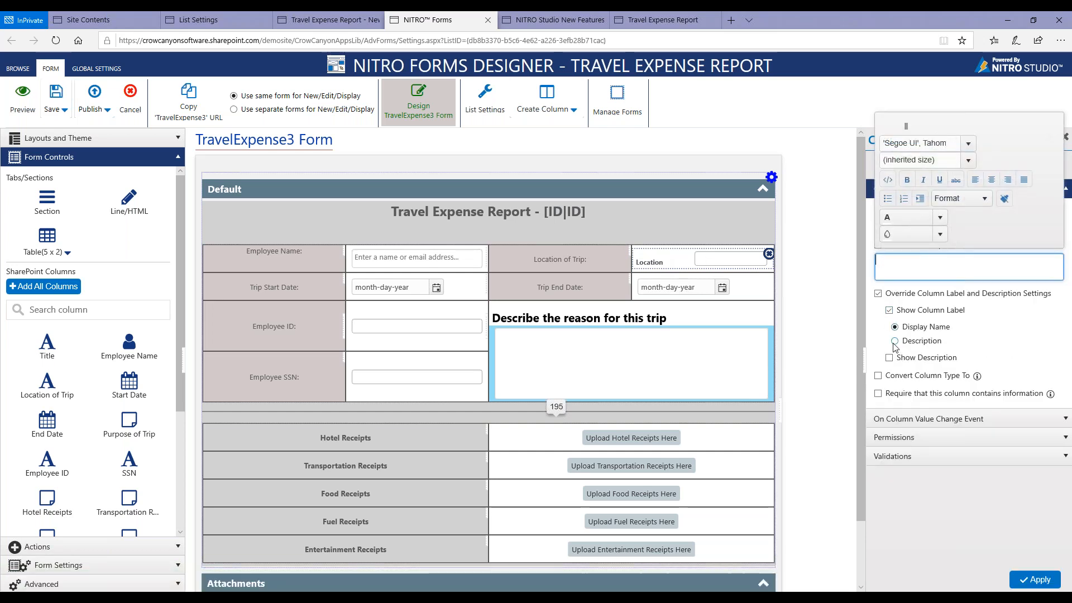
pyautogui.click(895, 340)
# Enter "Region where trip was taken" as the Location of Trip column's overriding description and apply it.
pyautogui.click(921, 271)
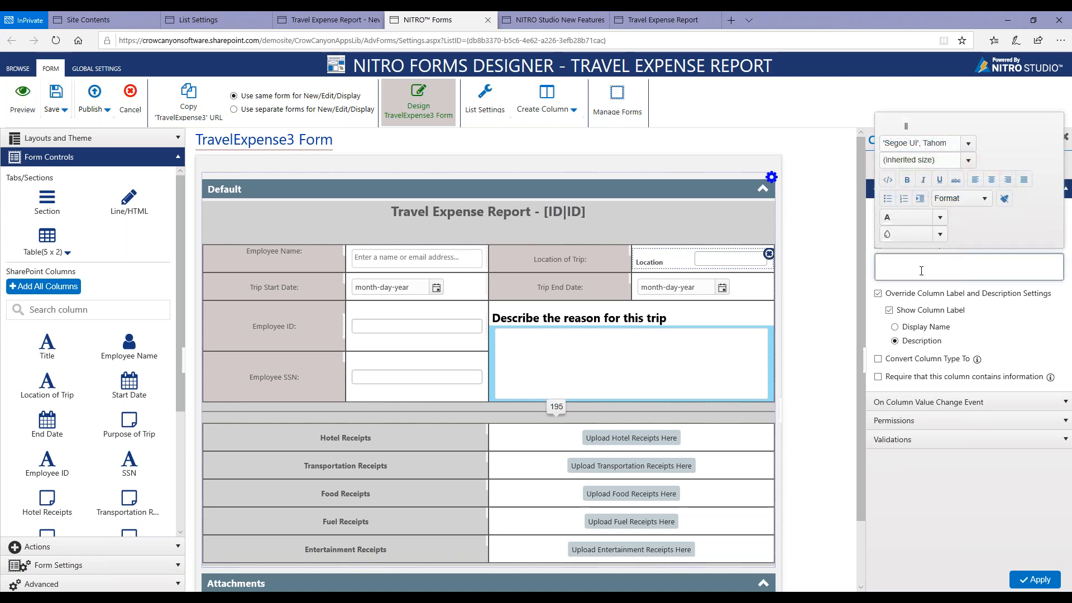
pyautogui.write('Region where trip was taken')
pyautogui.click(1035, 580)
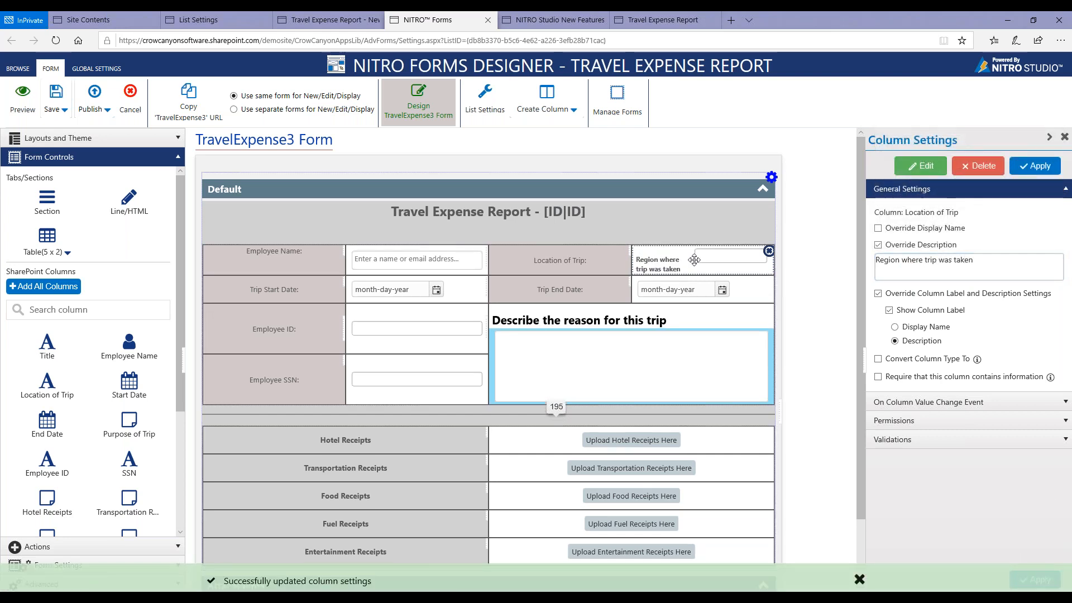
# View the options for converting the Location of Trip column's type and for requiring that it contains information.
pyautogui.click(940, 359)
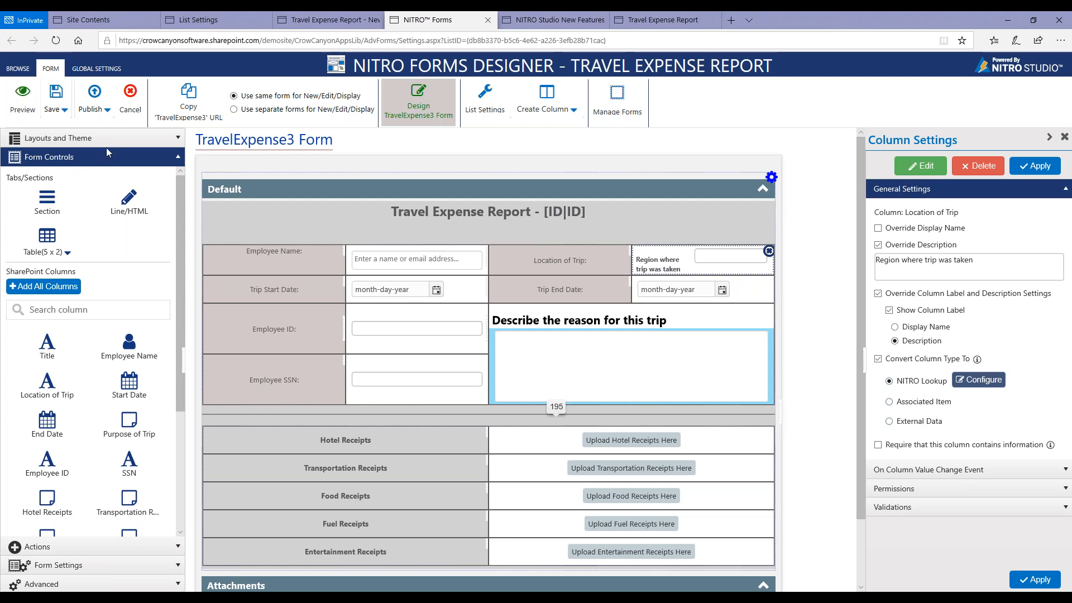
pyautogui.click(940, 447)
pyautogui.click(940, 446)
# Clear the Location of Trip column's label and description settings override, its description override, and the column type conversion.
pyautogui.click(884, 297)
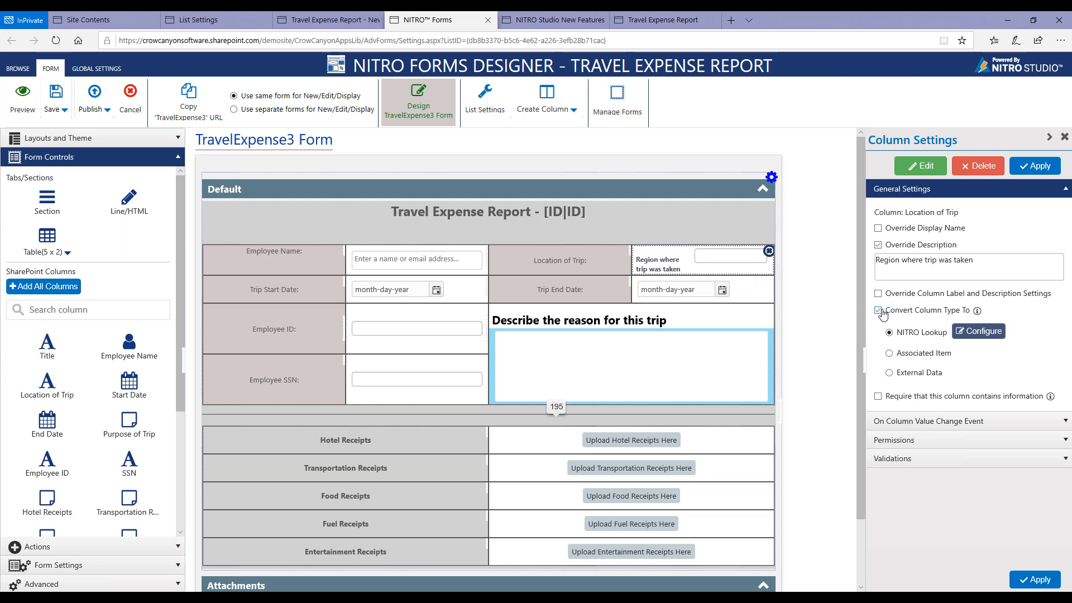
pyautogui.click(878, 246)
pyautogui.click(878, 278)
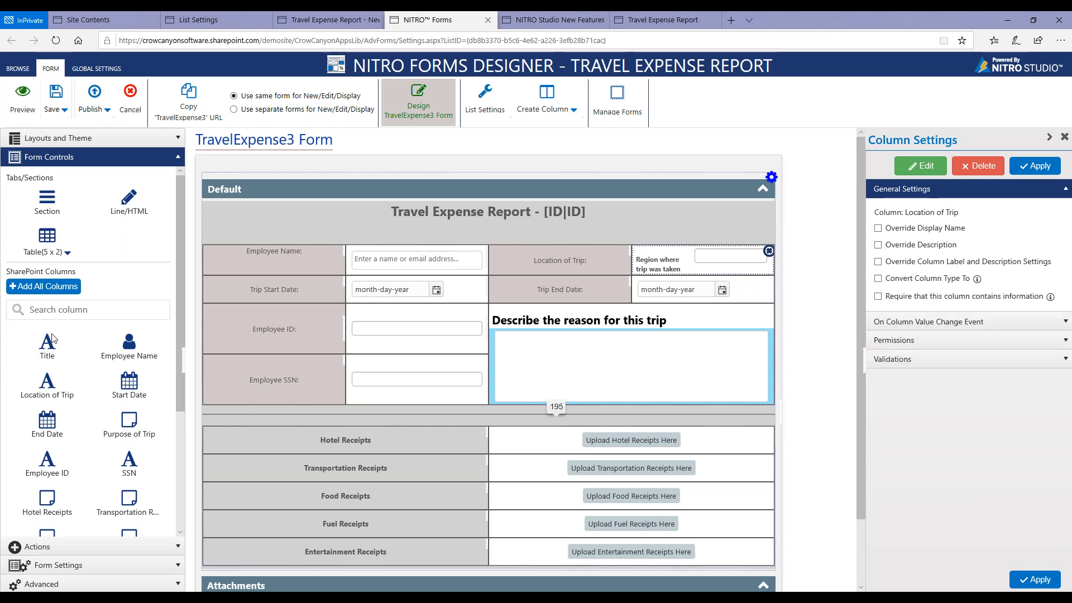
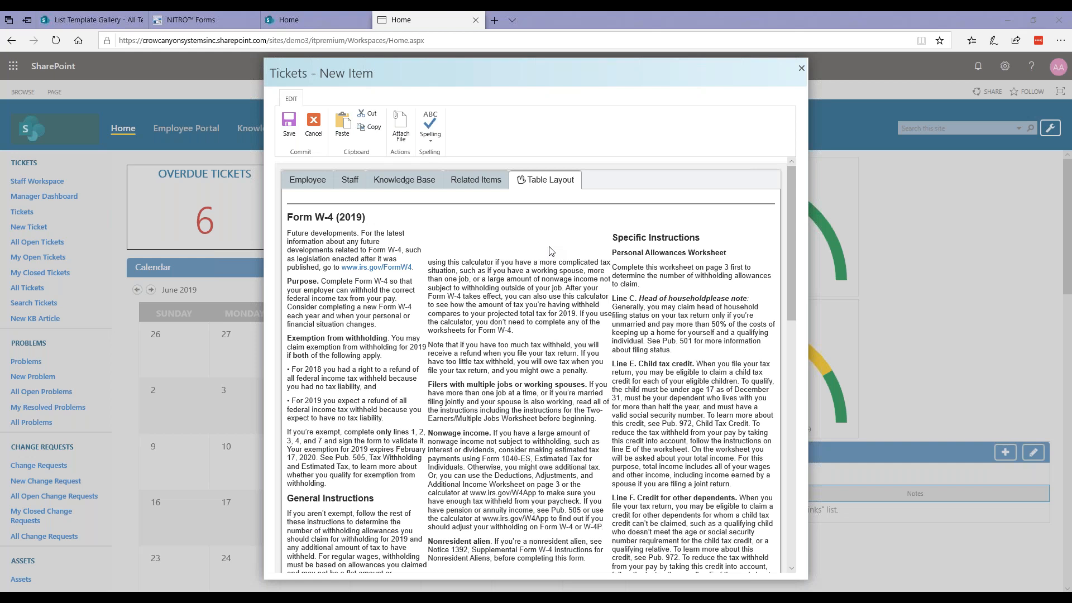
# Examine the Form W-4 table layout in the new Tickets item, from its instructions through the employee fields, signature, and attachments.
pyautogui.scroll(-5, 552, 250)
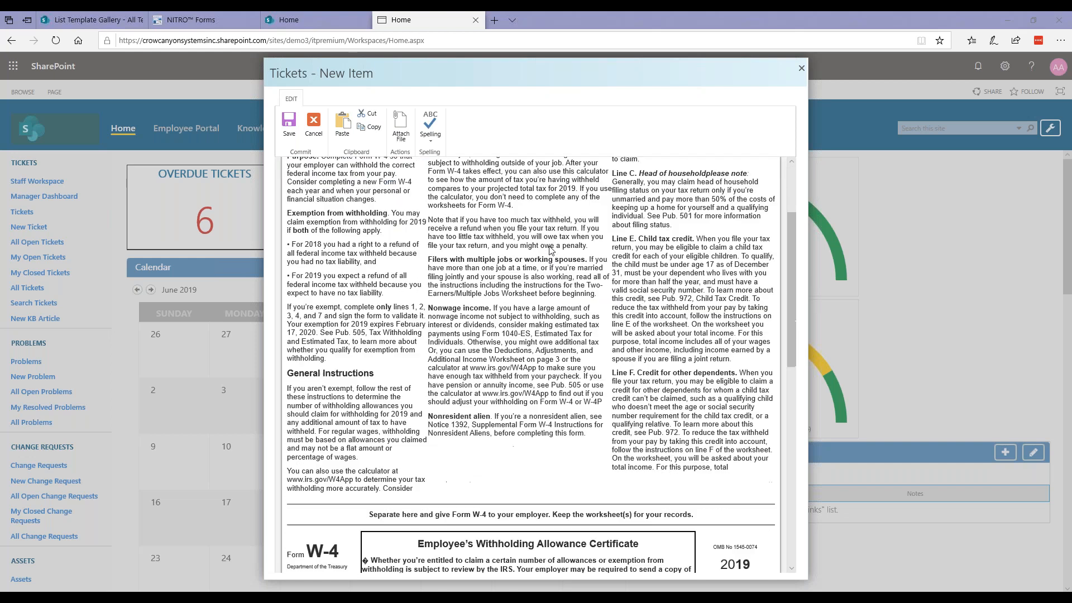
pyautogui.scroll(-3, 552, 251)
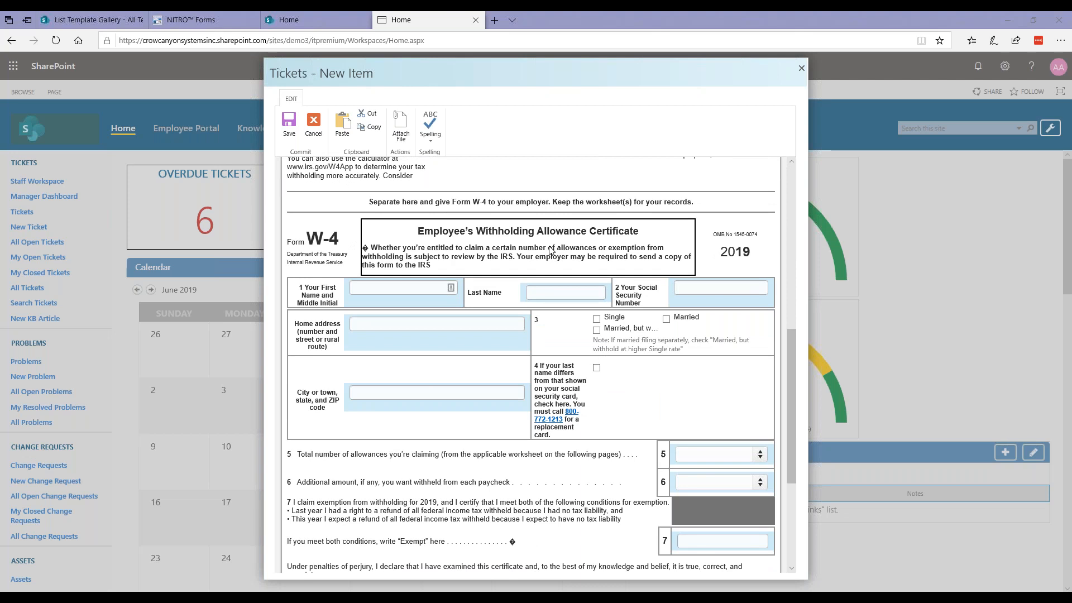
pyautogui.scroll(-1, 551, 250)
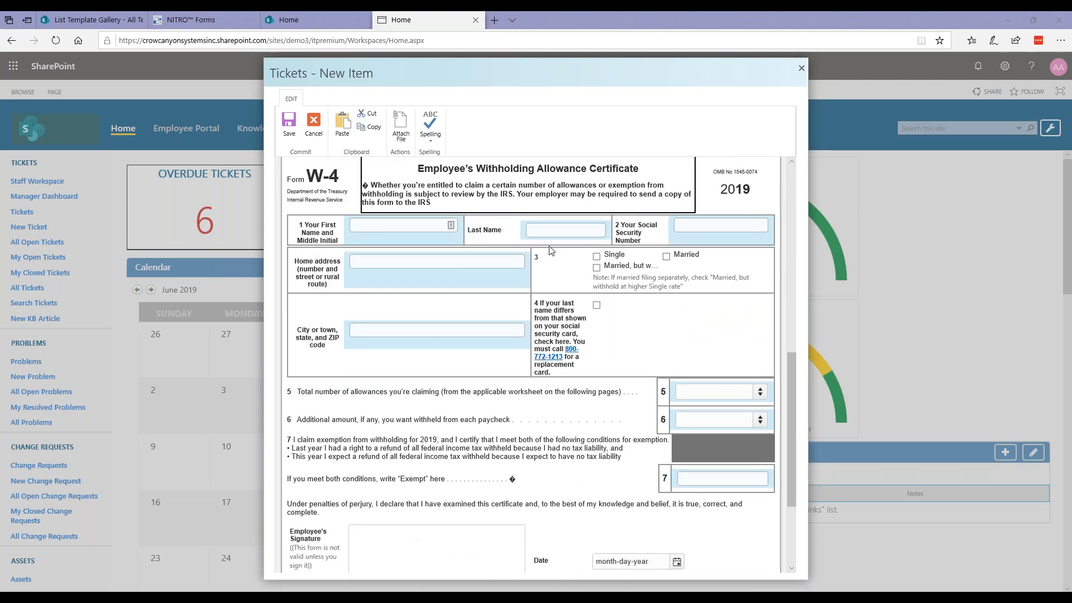
pyautogui.scroll(1, 552, 250)
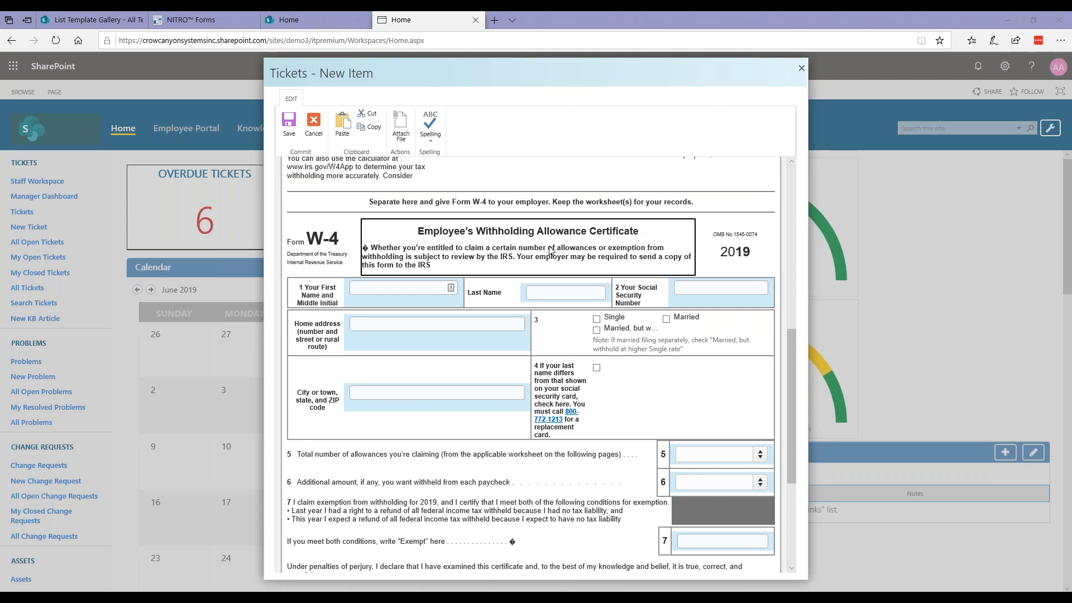
pyautogui.scroll(-1, 552, 250)
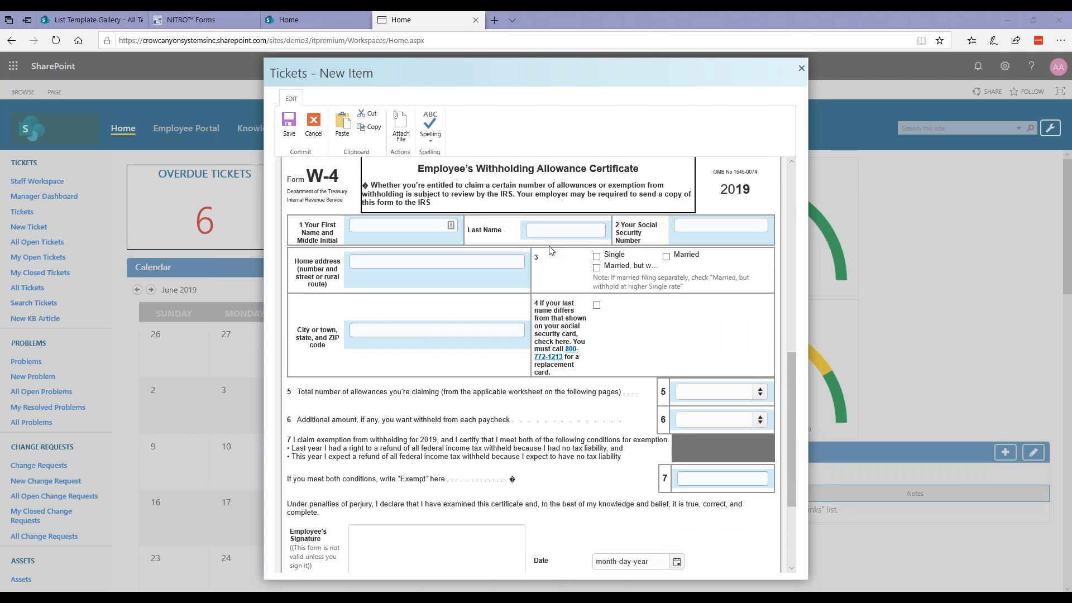
pyautogui.scroll(-1, 551, 250)
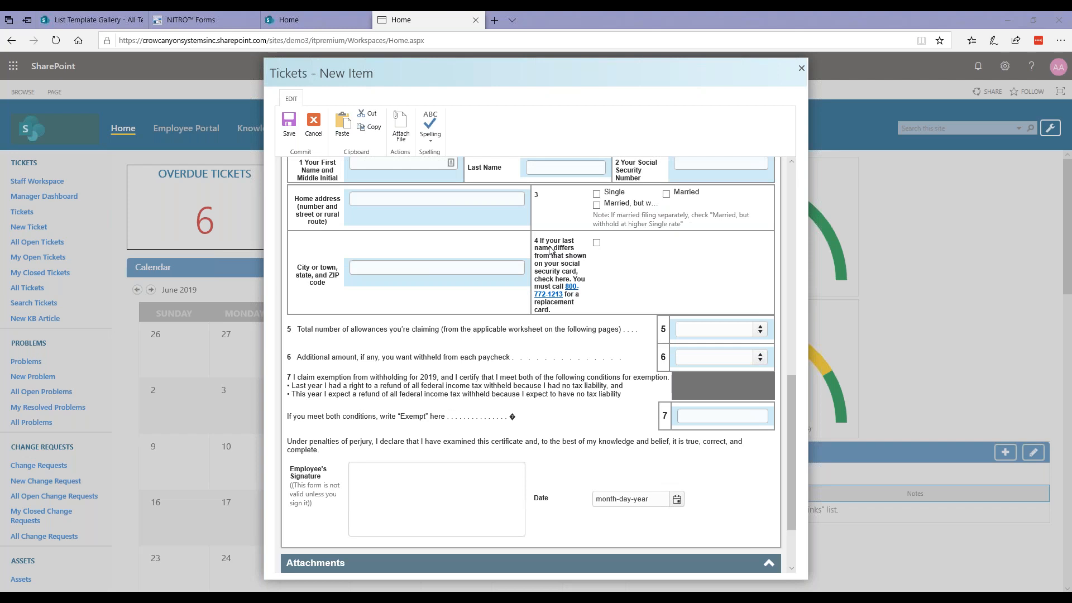
pyautogui.scroll(-1, 552, 250)
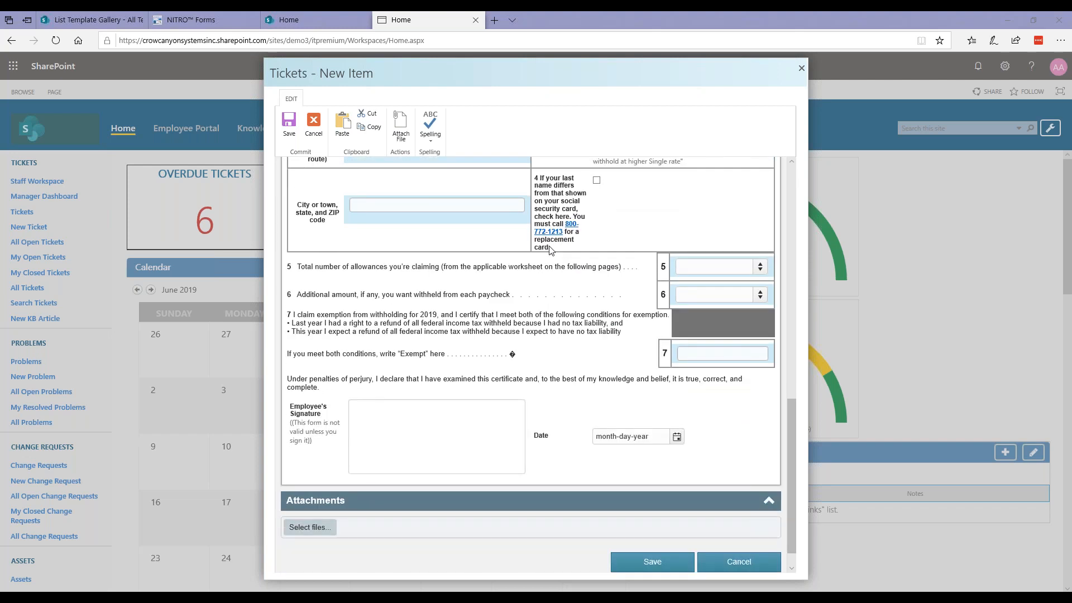
pyautogui.scroll(-1, 552, 250)
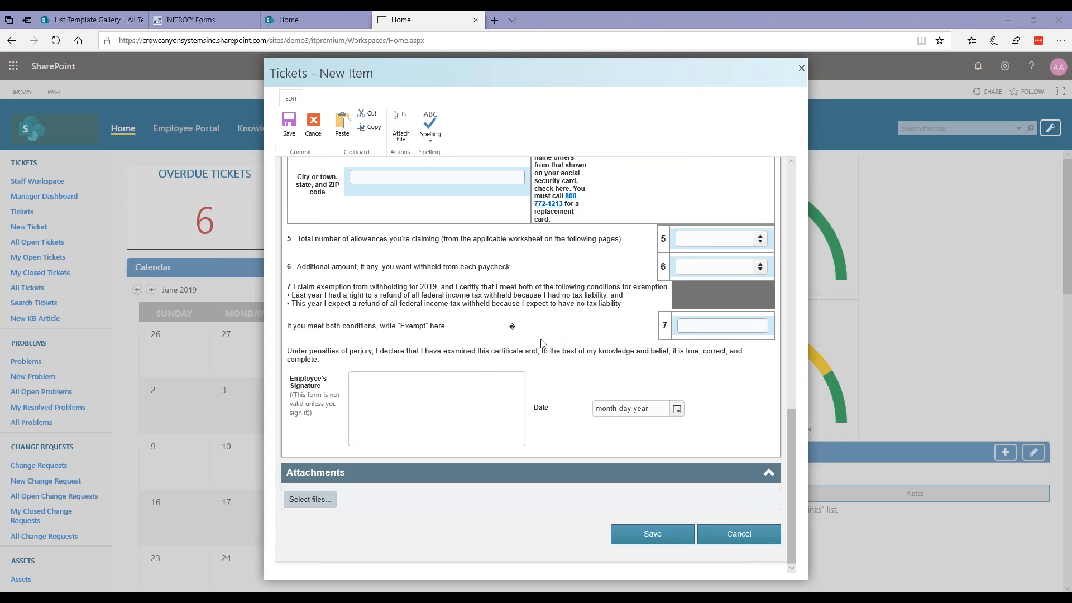
pyautogui.scroll(3, 539, 341)
pyautogui.scroll(3, 544, 343)
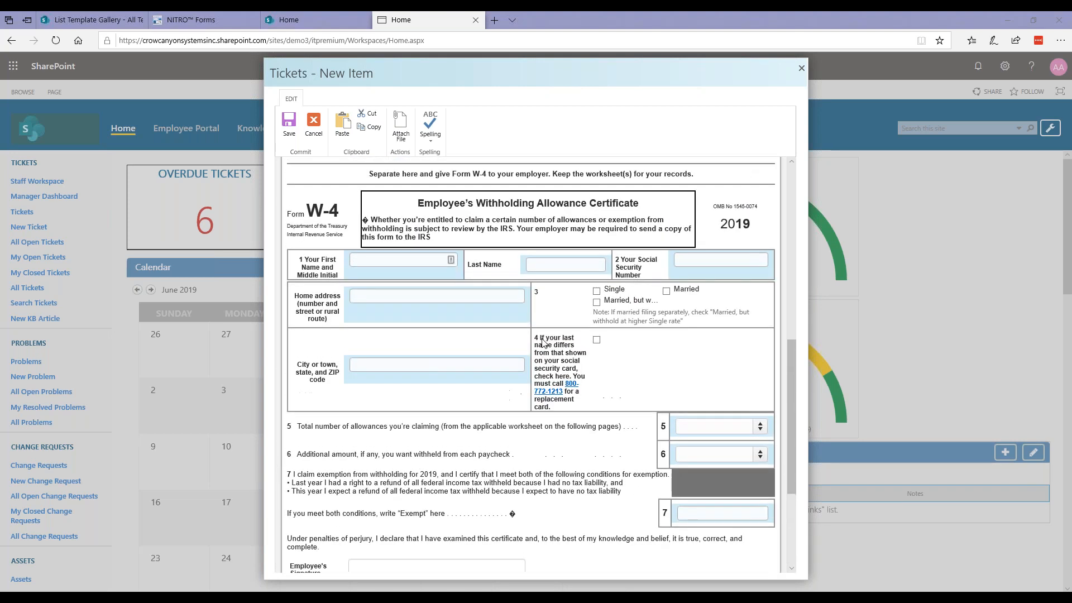
pyautogui.scroll(3, 543, 343)
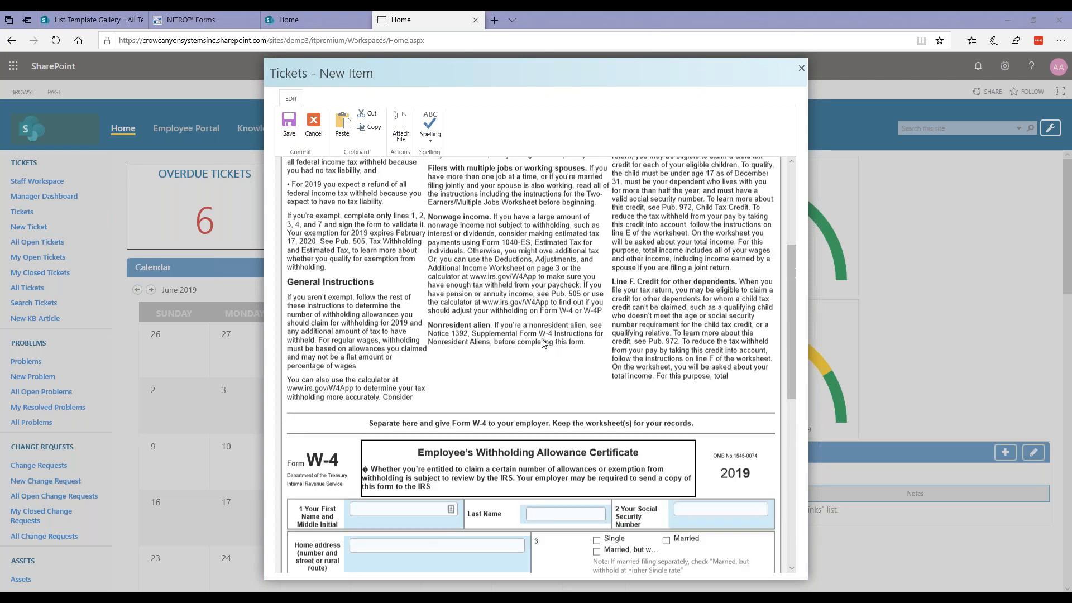
pyautogui.scroll(-4, 543, 343)
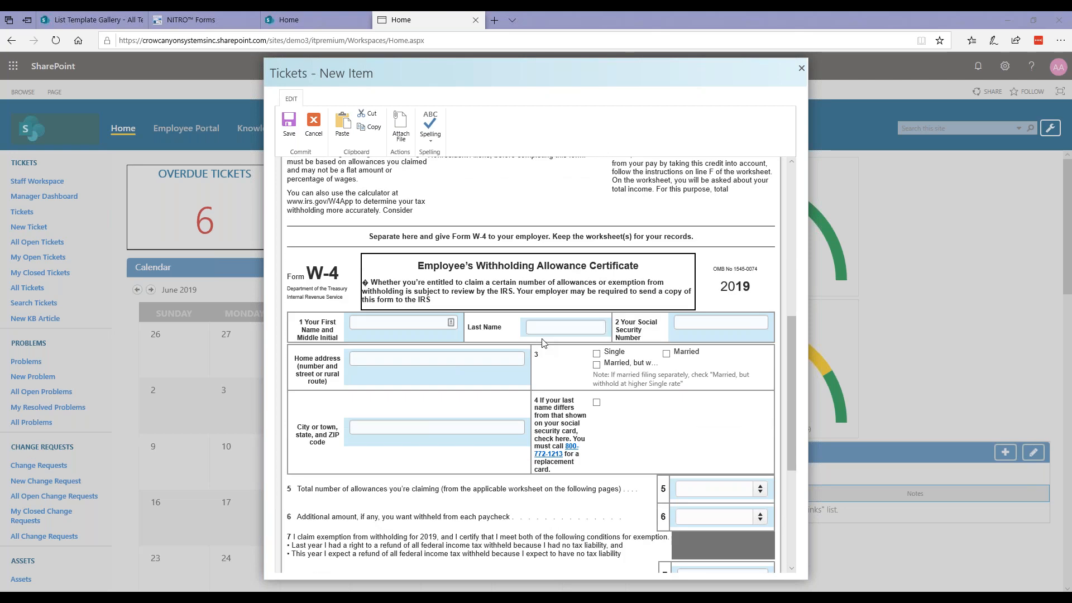
pyautogui.scroll(-1, 543, 343)
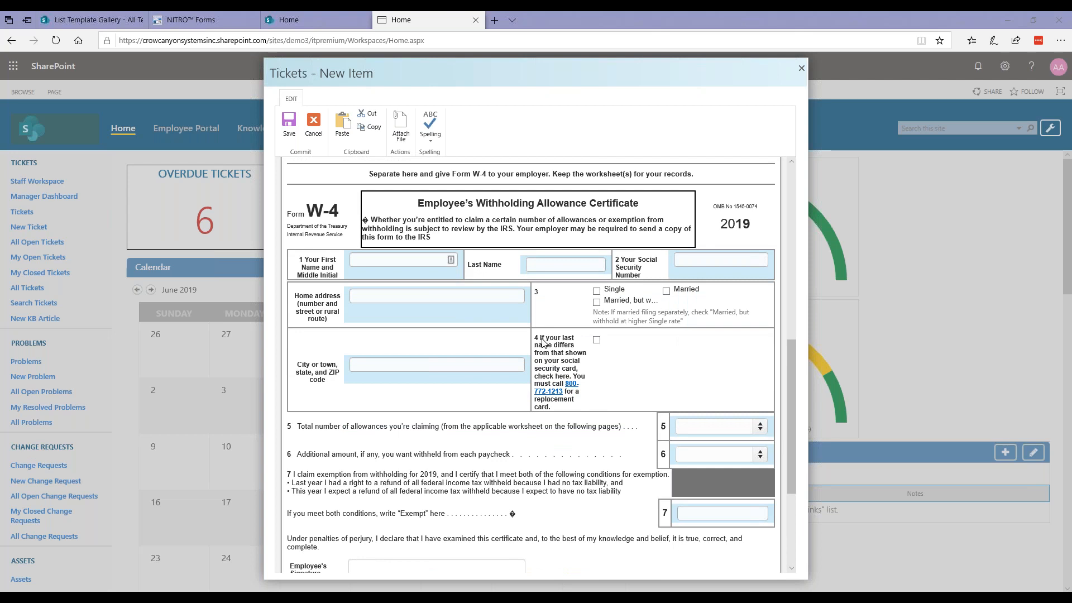
pyautogui.scroll(-1, 544, 342)
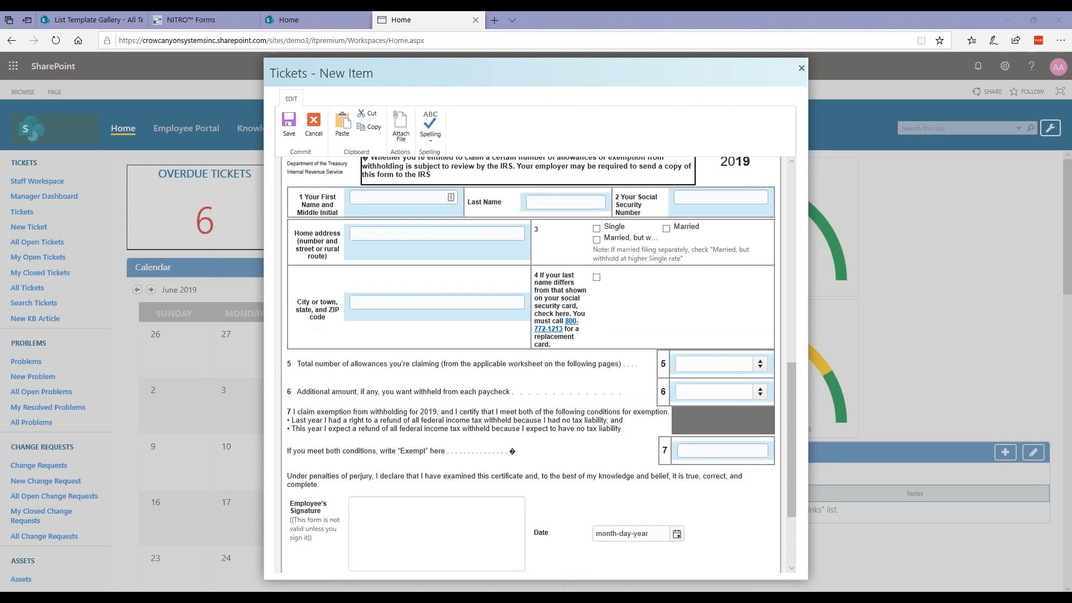
pyautogui.scroll(4, 543, 343)
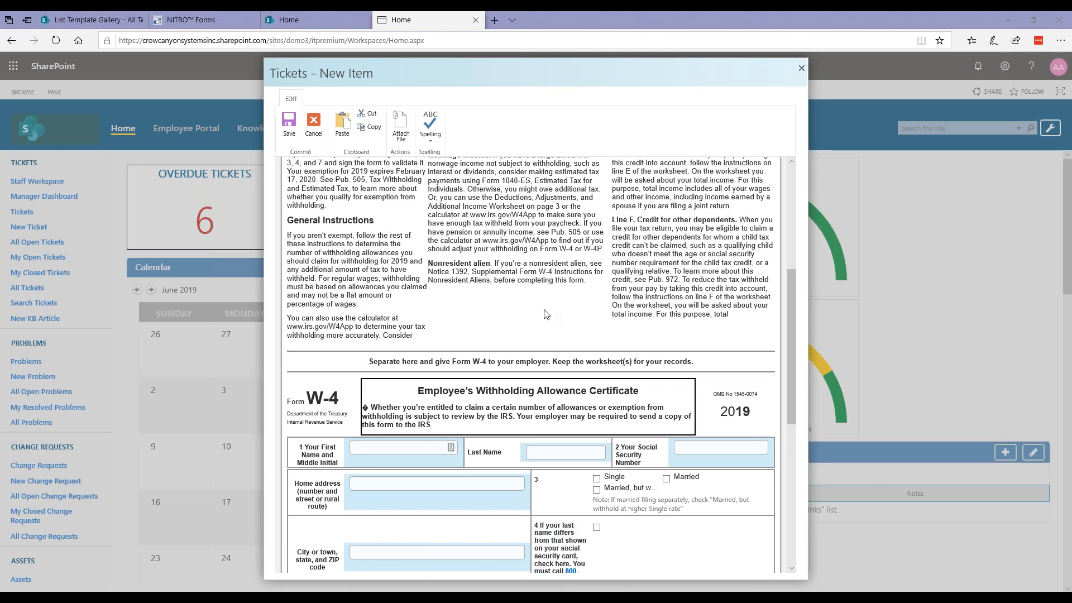
pyautogui.scroll(3, 545, 315)
pyautogui.scroll(2, 546, 314)
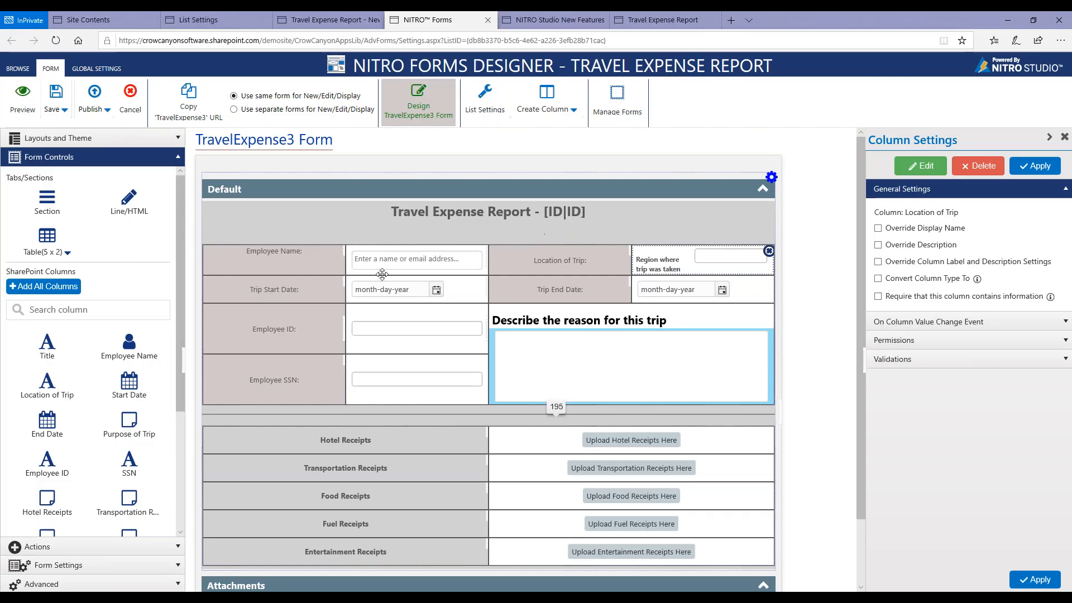
# Try a background color of rgba(0, 0, 0, 1) for the Employee Name label cell, then discard the cell property changes.
pyautogui.rightClick(321, 257)
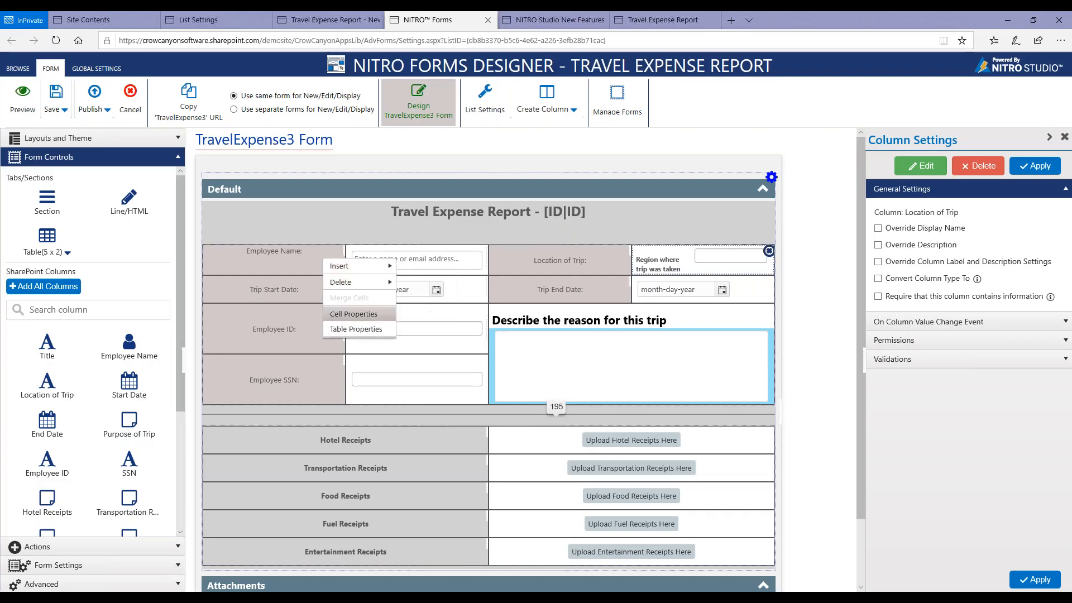
pyautogui.click(348, 314)
pyautogui.click(563, 213)
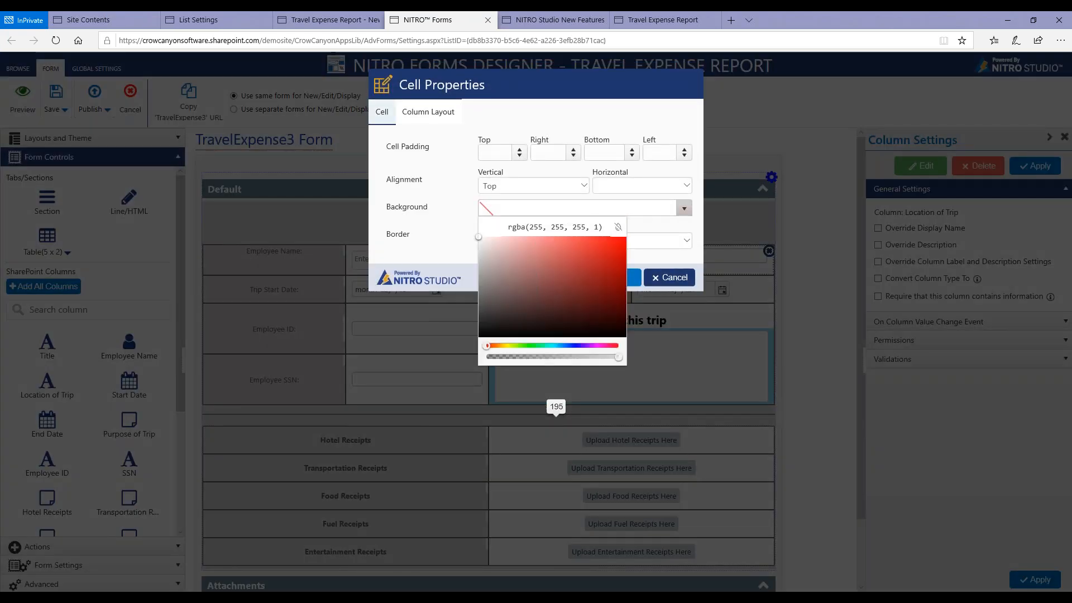
pyautogui.doubleClick(545, 228)
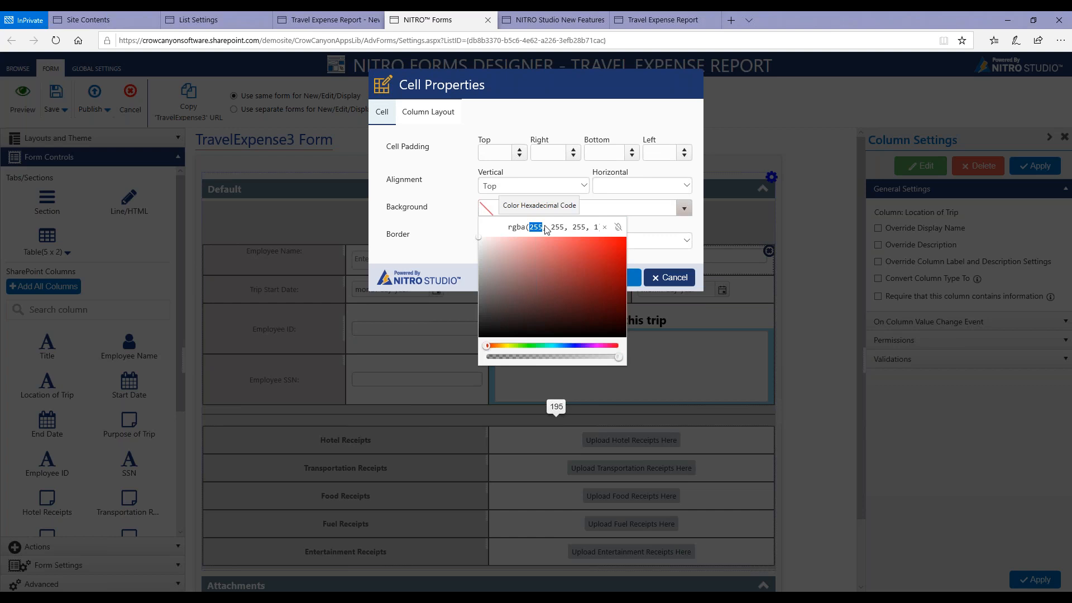
pyautogui.write('0')
pyautogui.doubleClick(549, 226)
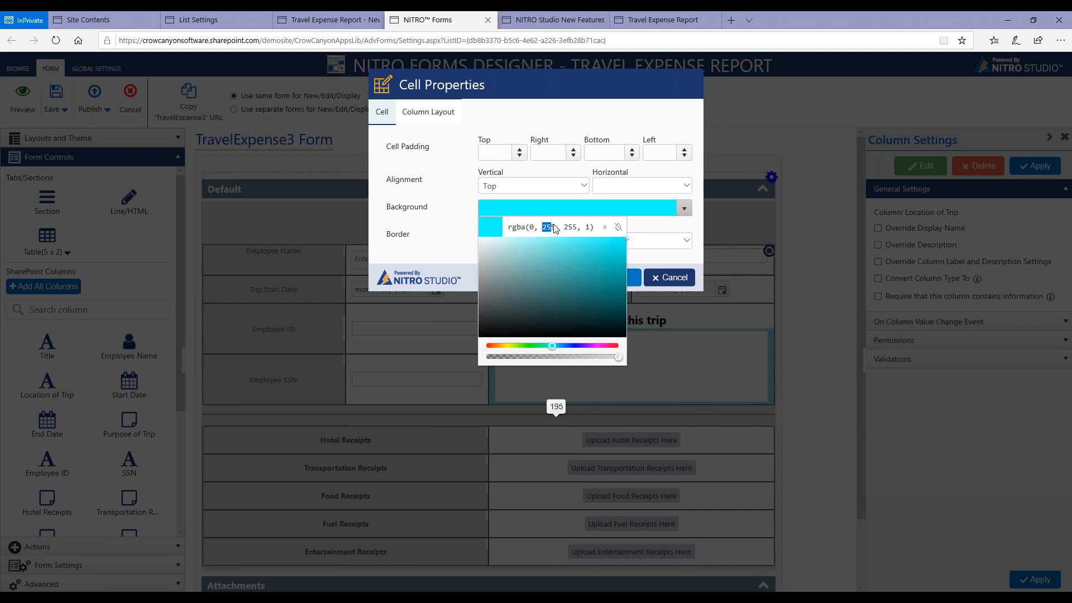
pyautogui.write('0')
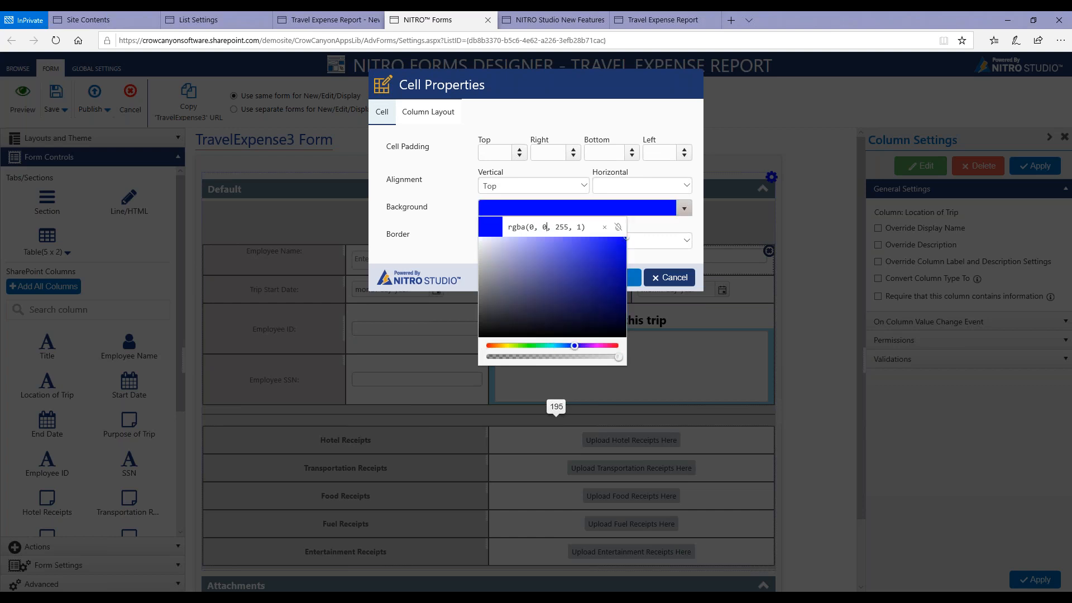
pyautogui.doubleClick(560, 227)
pyautogui.write('0')
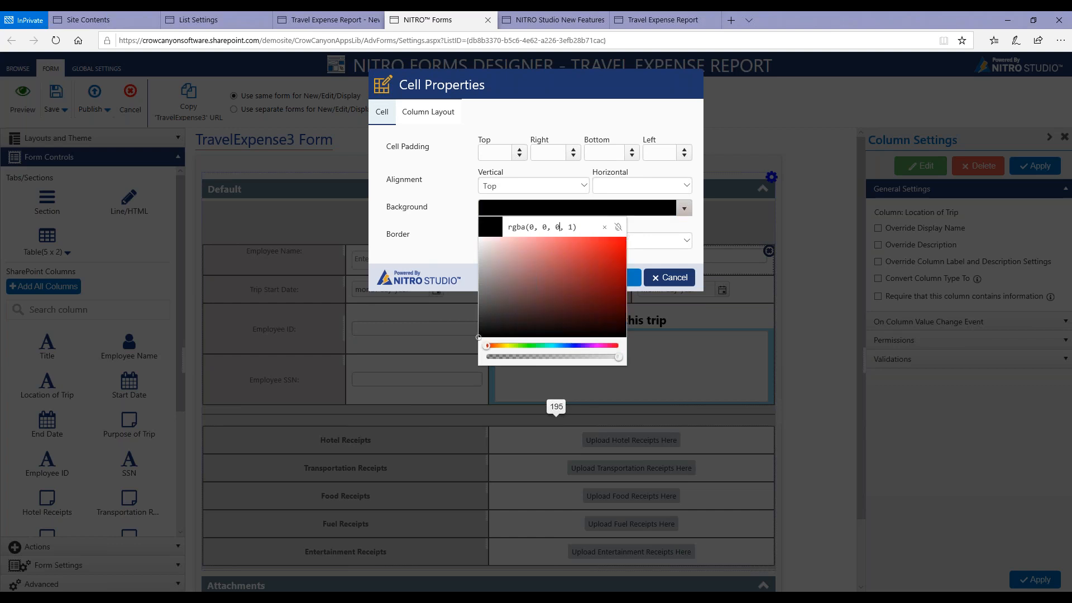
pyautogui.doubleClick(572, 227)
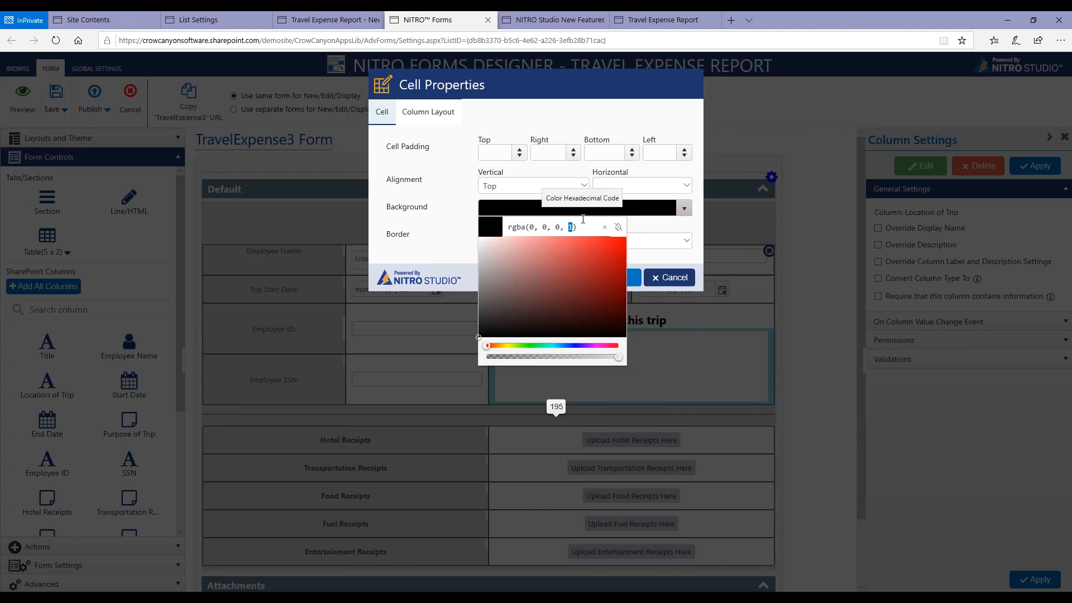
pyautogui.click(441, 227)
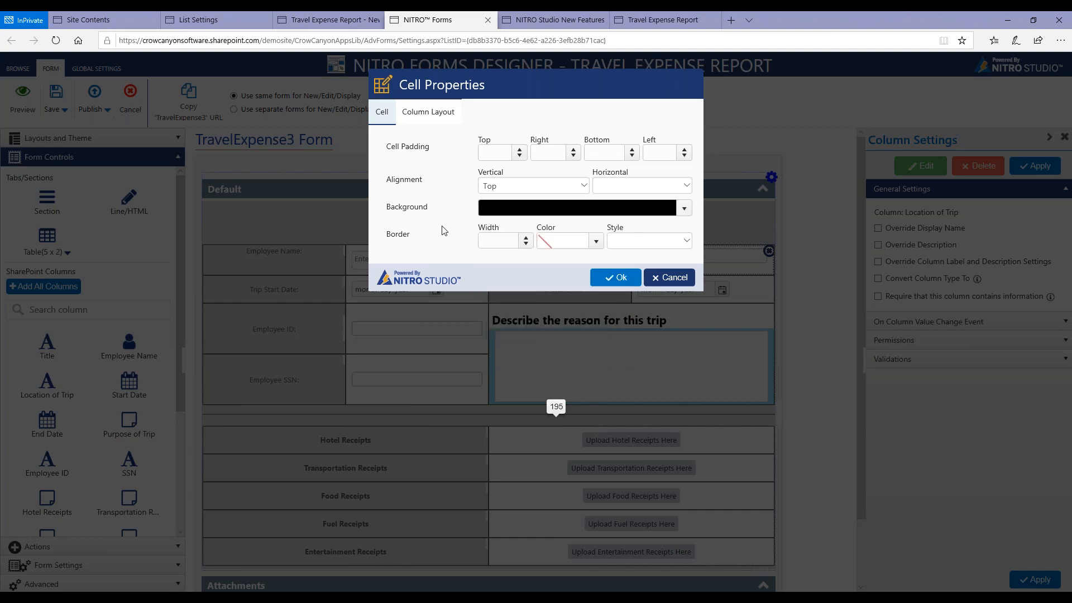
pyautogui.click(673, 279)
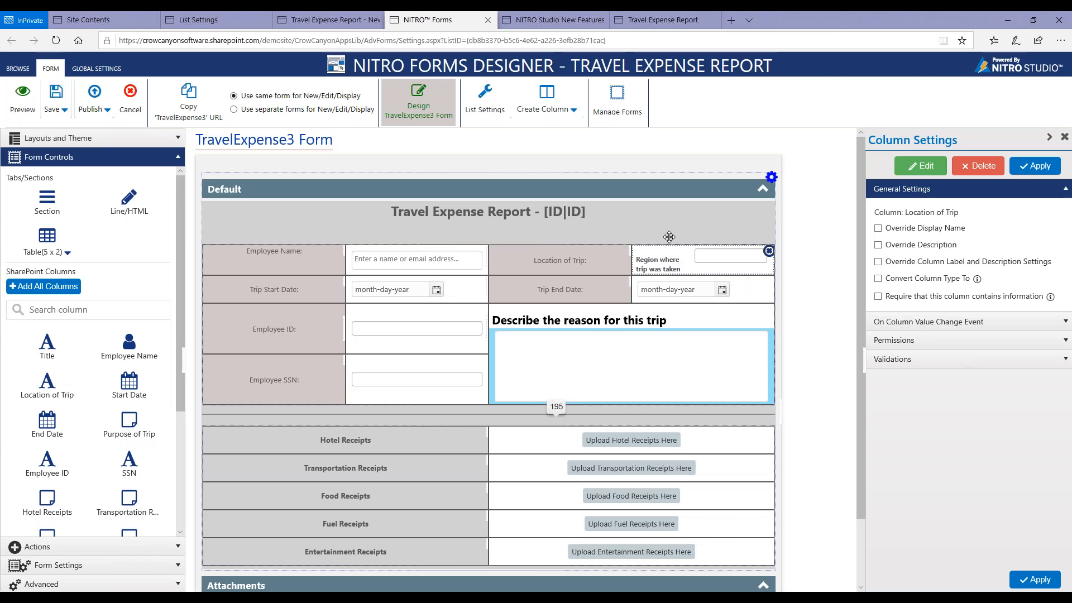